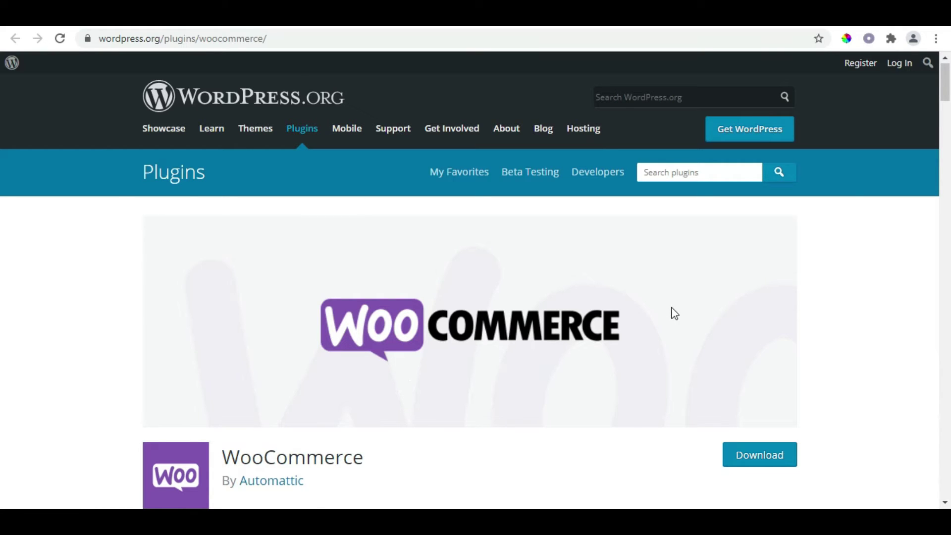
Examine the WooCommerce plugin's description, reviews, installation requirements and support forum on WordPress.org.
{"action": "left_click_drag", "start_coordinate": [946, 105], "coordinate": [946, 127]}
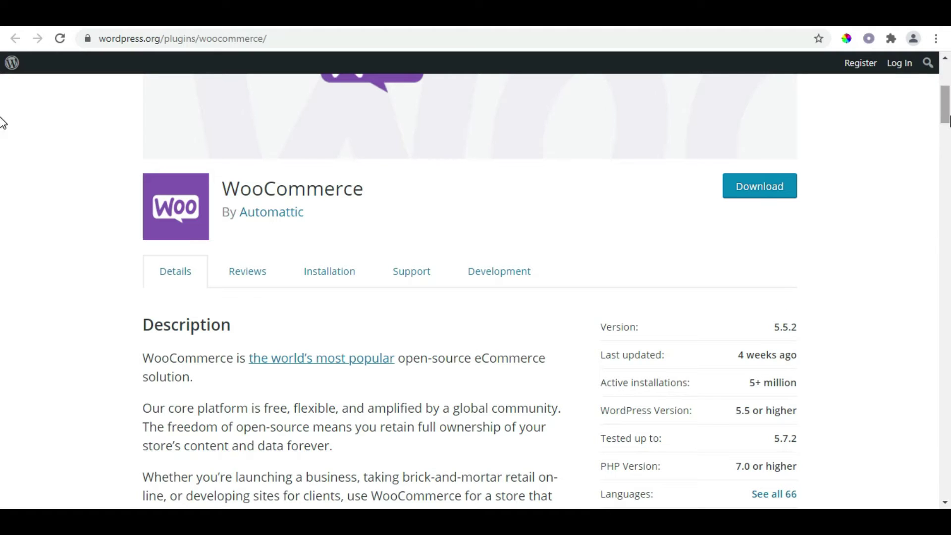
{"action": "mouse_move", "coordinate": [949, 122]}
{"action": "left_mouse_down"}
{"action": "mouse_move", "coordinate": [949, 144]}
{"action": "mouse_move", "coordinate": [948, 132]}
{"action": "left_mouse_up"}
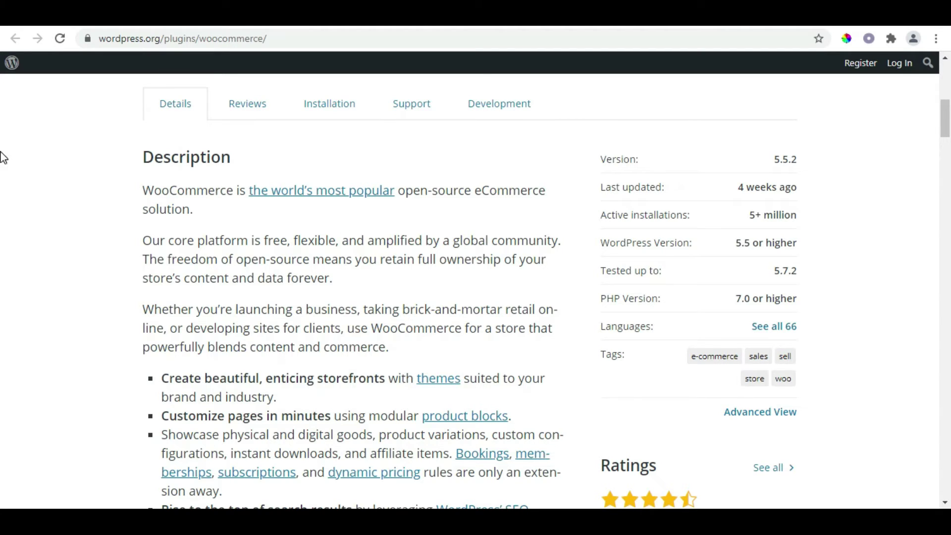
{"action": "left_click", "coordinate": [267, 119]}
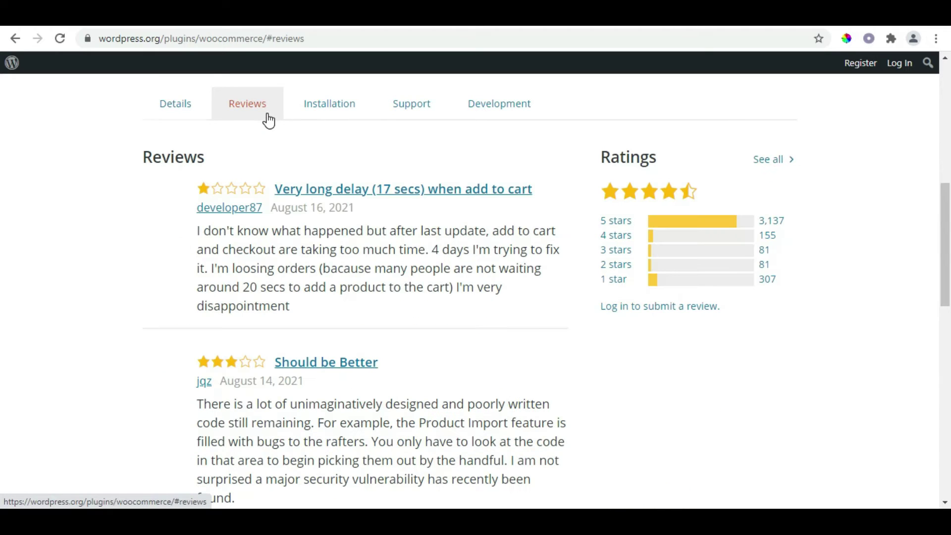
{"action": "left_click", "coordinate": [331, 118]}
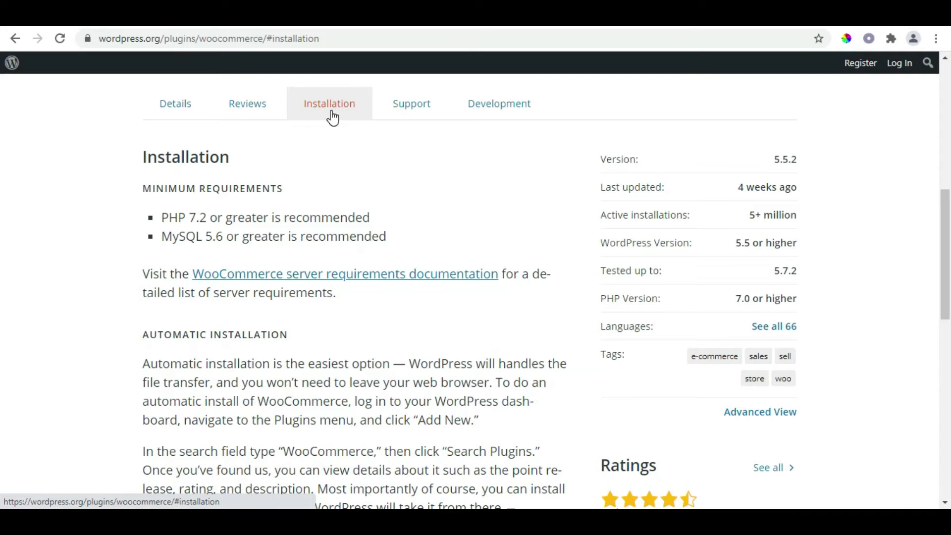
{"action": "left_click", "coordinate": [388, 107]}
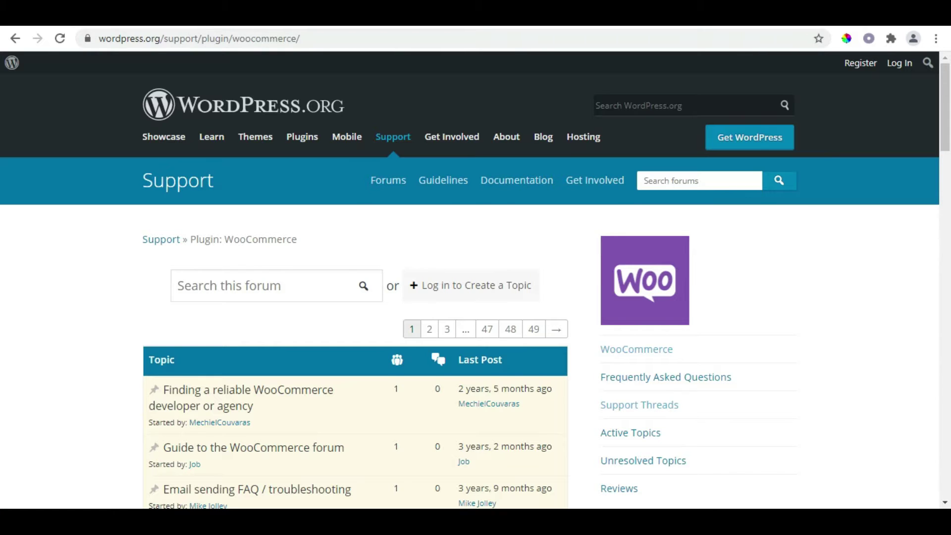
Switch to the local WordPress dashboard and open the installed plugins page in a new browser tab.
{"action": "key", "text": "ctrl+Tab"}
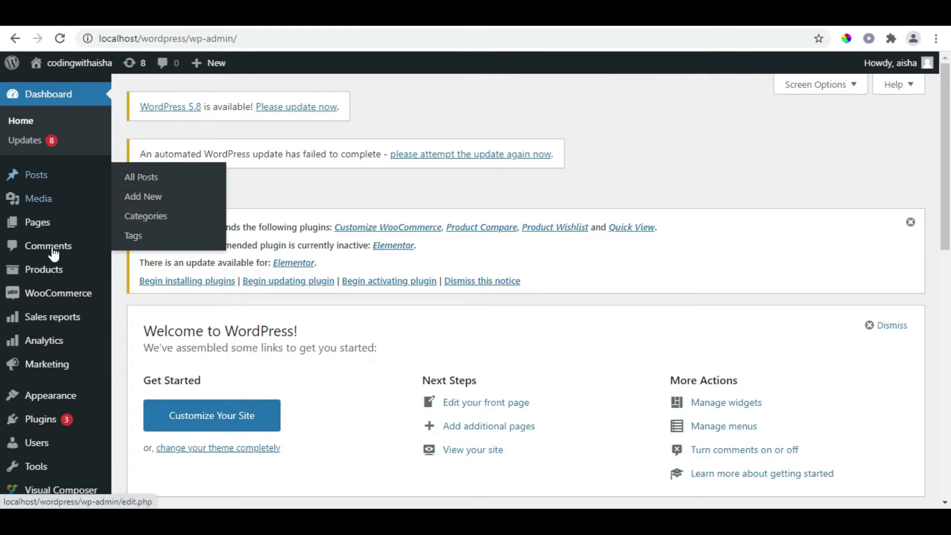
{"action": "mouse_move", "coordinate": [62, 410]}
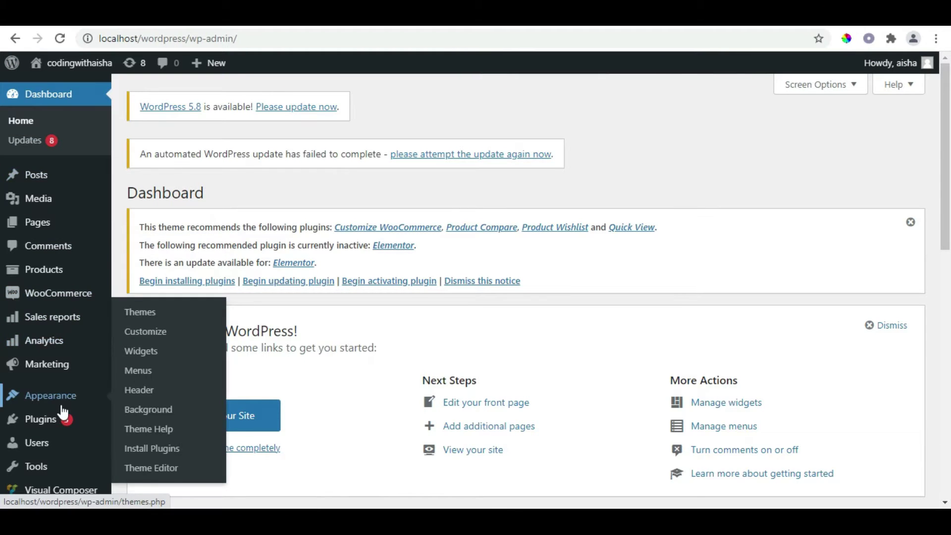
{"action": "right_click", "coordinate": [28, 425]}
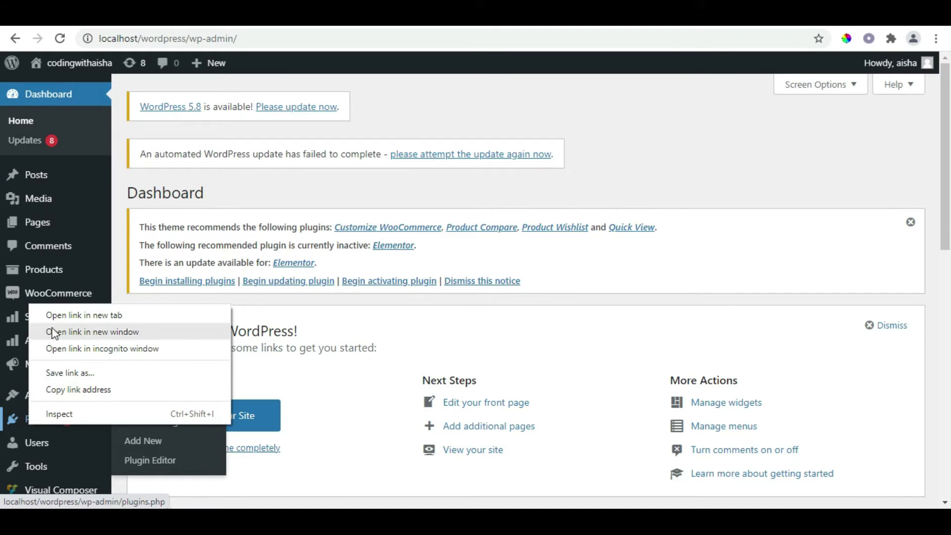
{"action": "left_click", "coordinate": [55, 317]}
{"action": "left_click", "coordinate": [39, 419]}
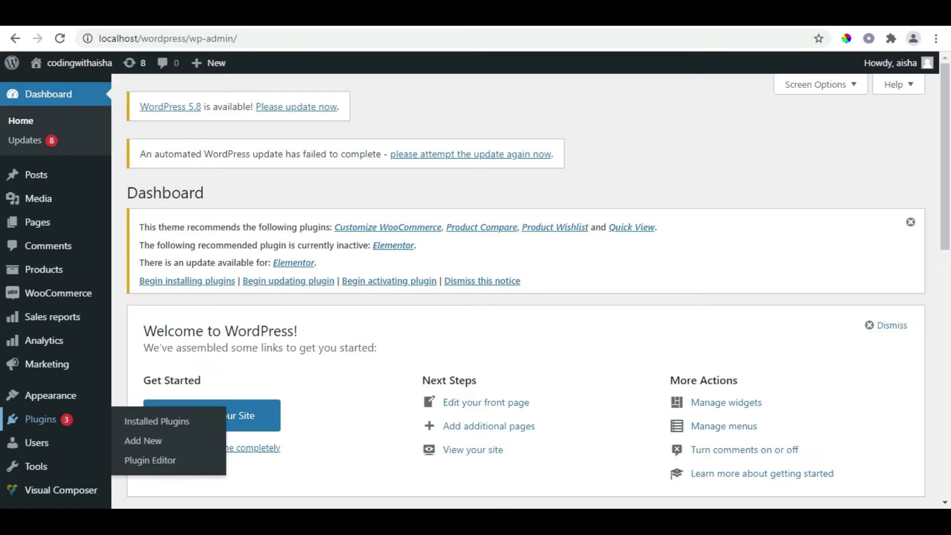
{"action": "left_click", "coordinate": [263, 13]}
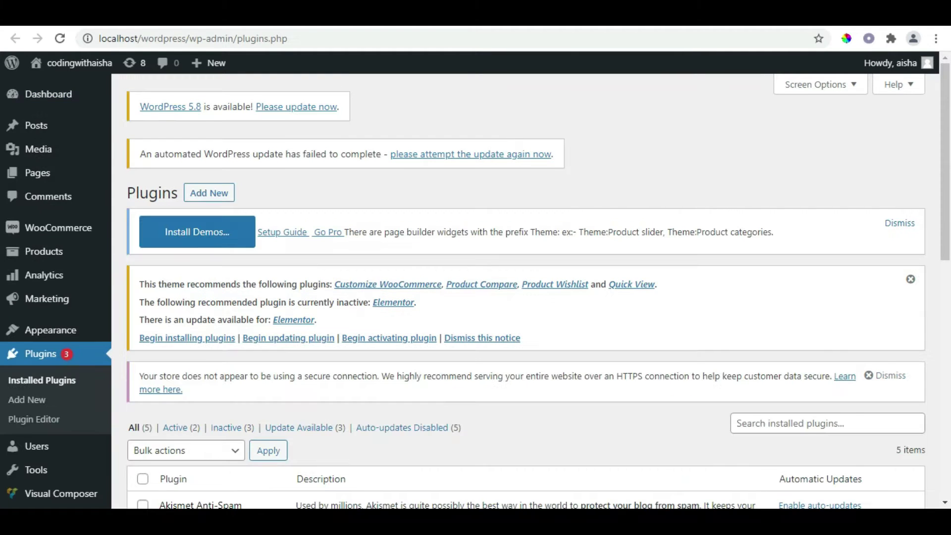
Start adding a plugin by upload and choose woocommerce.5.5.2.zip as the plugin file.
{"action": "left_click", "coordinate": [213, 194]}
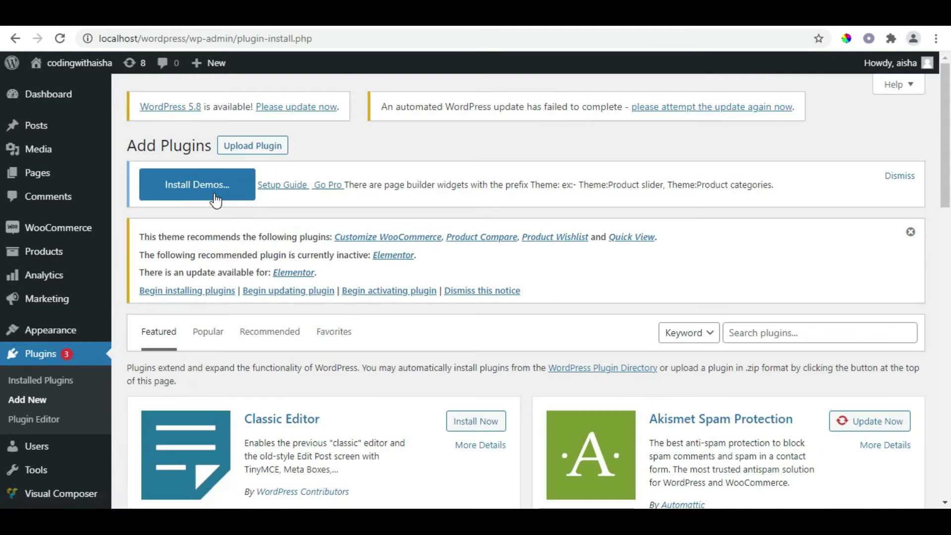
{"action": "left_click", "coordinate": [260, 152]}
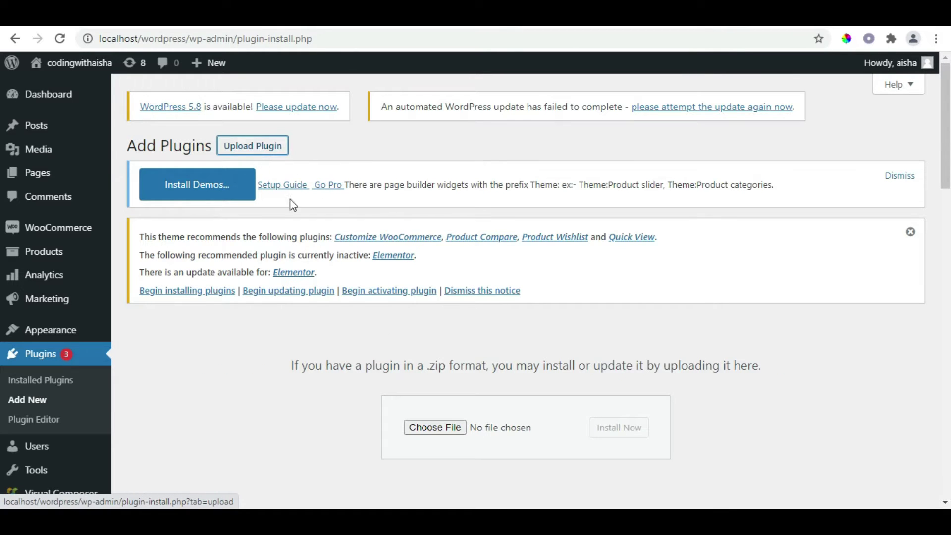
{"action": "left_click", "coordinate": [450, 432]}
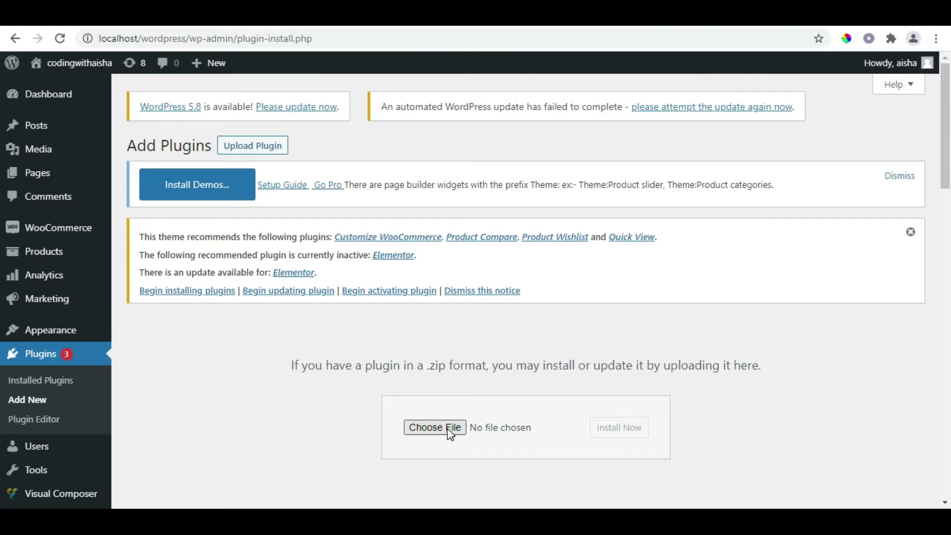
{"action": "double_click", "coordinate": [142, 158]}
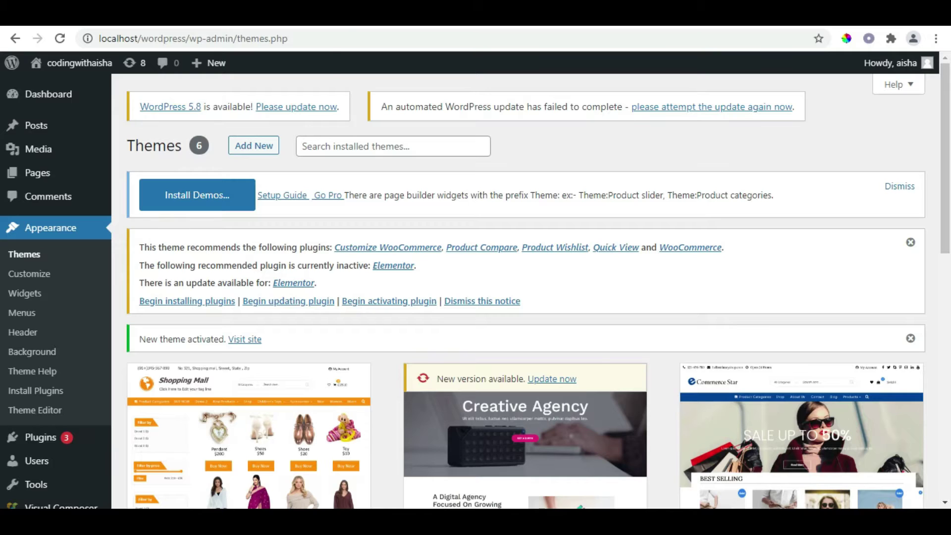
{"action": "left_click", "coordinate": [208, 16]}
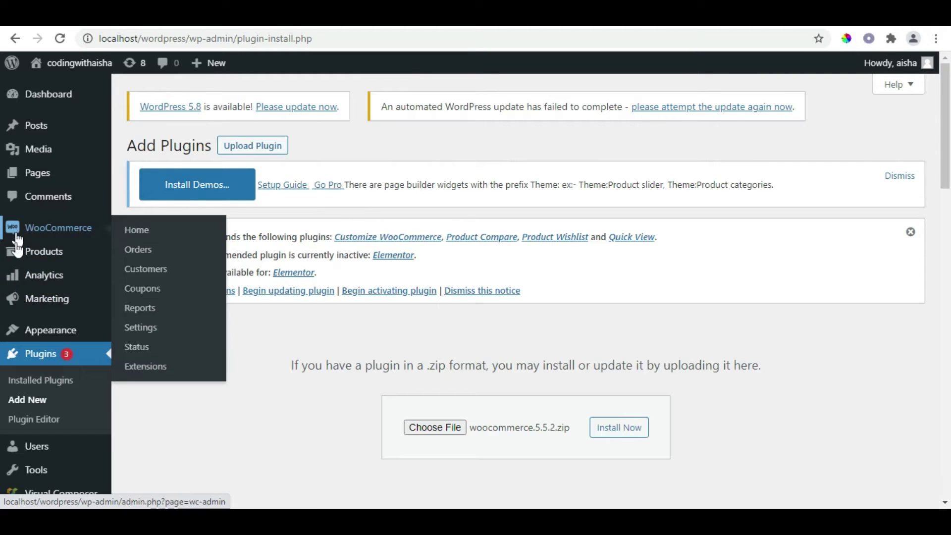
Open the WooCommerce home page of the store in a new browser tab.
{"action": "mouse_move", "coordinate": [33, 307]}
{"action": "mouse_move", "coordinate": [6, 251]}
{"action": "mouse_move", "coordinate": [37, 265]}
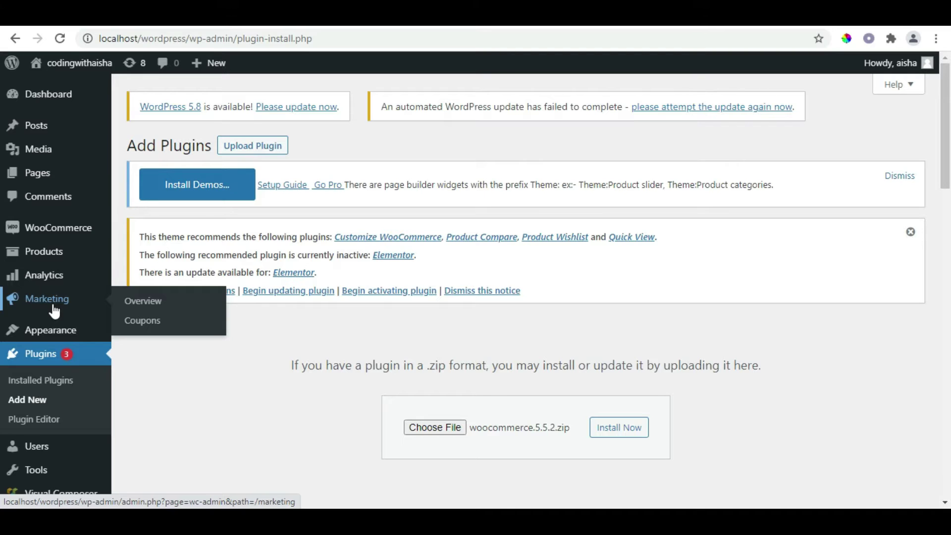
{"action": "right_click", "coordinate": [36, 225]}
{"action": "left_click", "coordinate": [50, 237]}
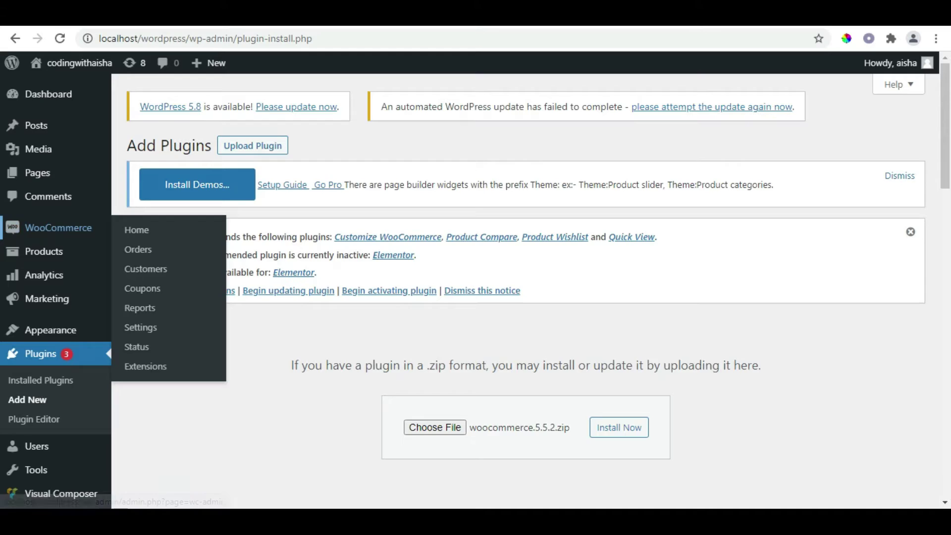
{"action": "key", "text": "ctrl+Tab"}
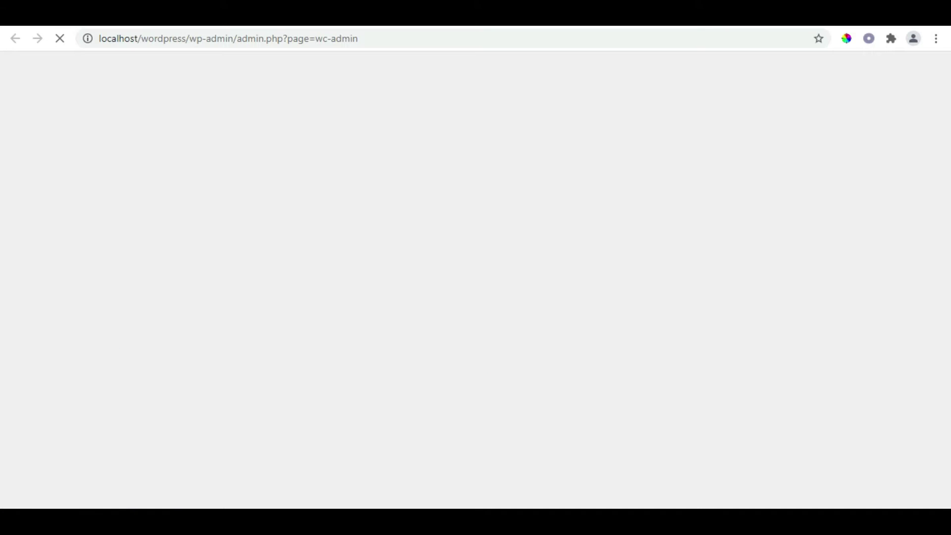
{"action": "left_click", "coordinate": [584, 14]}
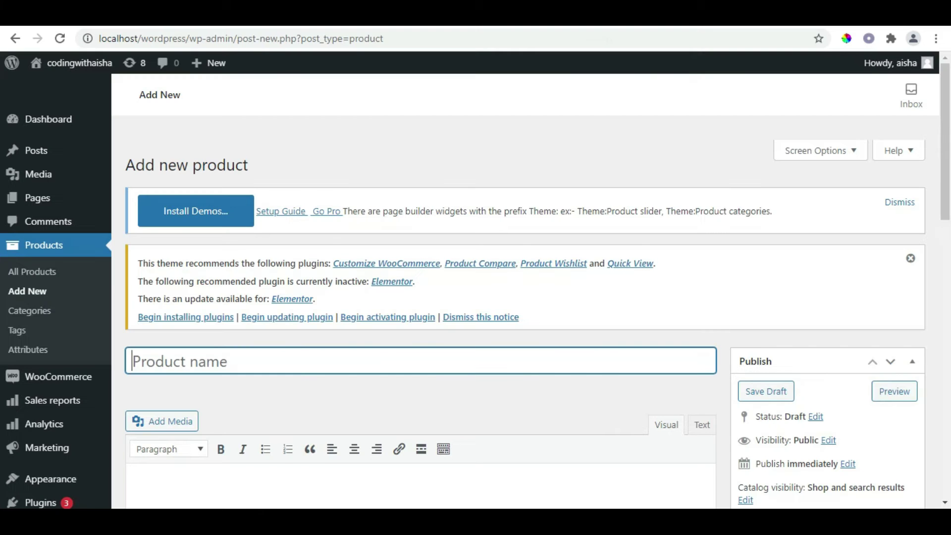
{"action": "left_click", "coordinate": [426, 14]}
{"action": "key", "text": "ctrl+Tab"}
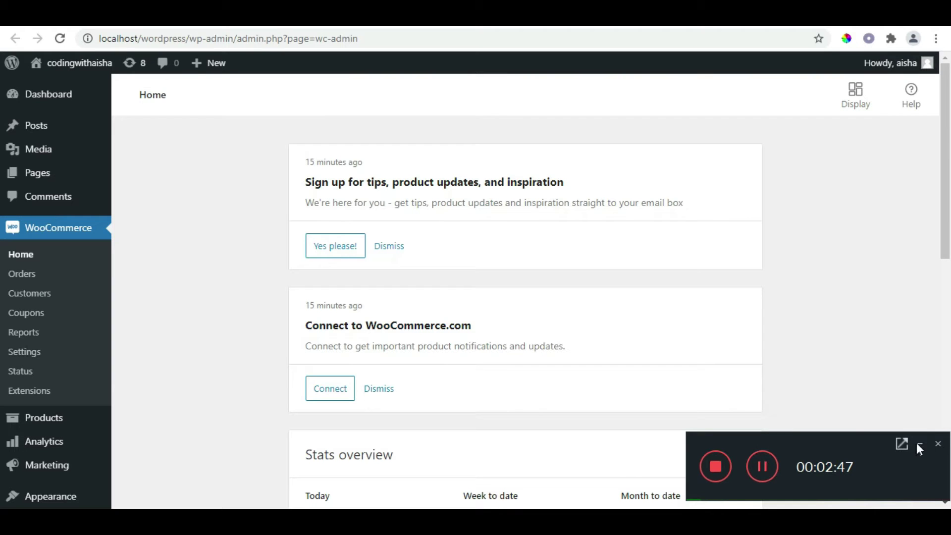
{"action": "left_click", "coordinate": [919, 445]}
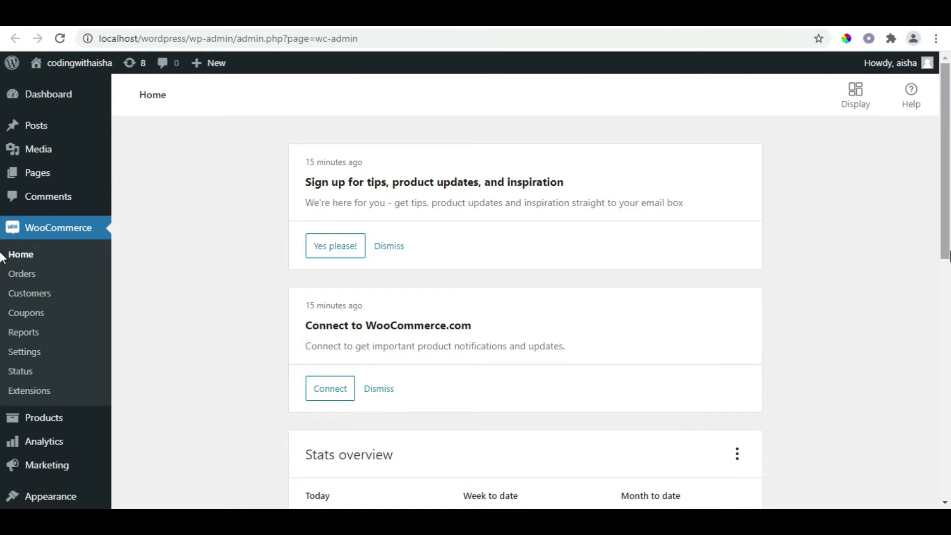
Examine the store's stats overview and store management links, plus the recommended extensions in the Marketing overview.
{"action": "scroll", "coordinate": [1, 258], "scroll_direction": "down", "scroll_amount": 4}
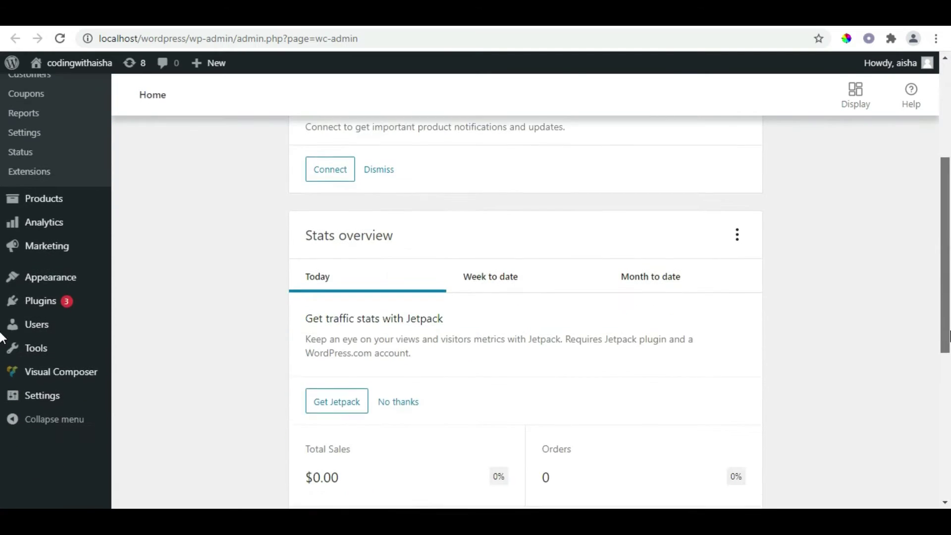
{"action": "scroll", "coordinate": [2, 338], "scroll_direction": "down", "scroll_amount": 5}
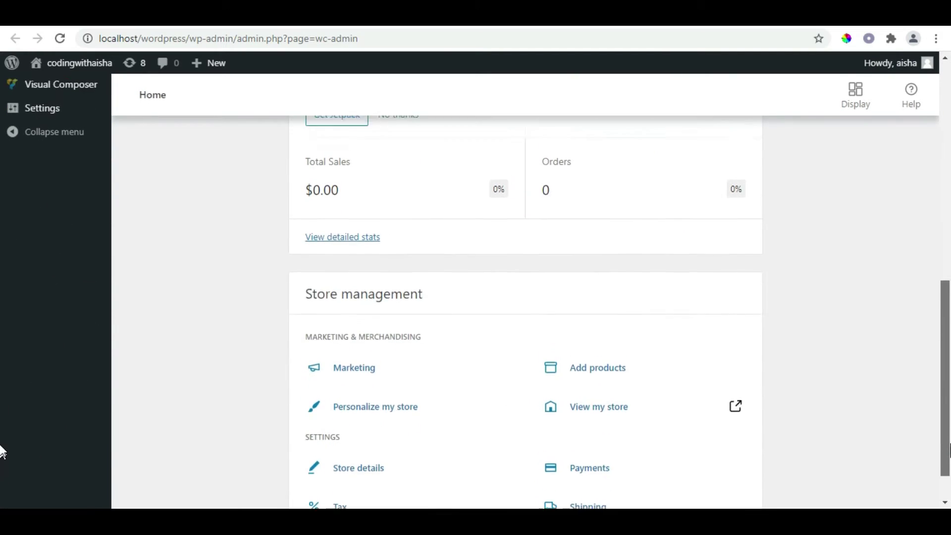
{"action": "scroll", "coordinate": [1, 448], "scroll_direction": "up", "scroll_amount": 1}
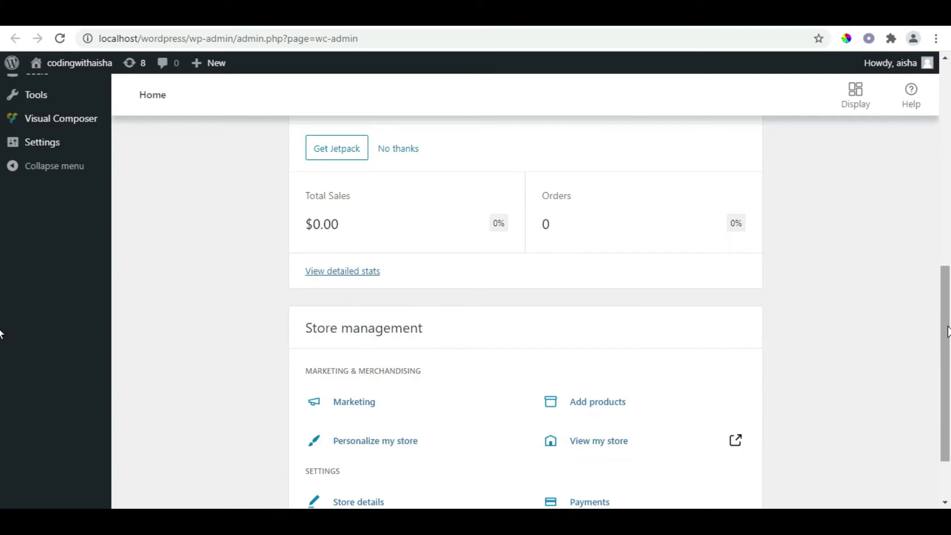
{"action": "scroll", "coordinate": [1, 347], "scroll_direction": "down", "scroll_amount": 2}
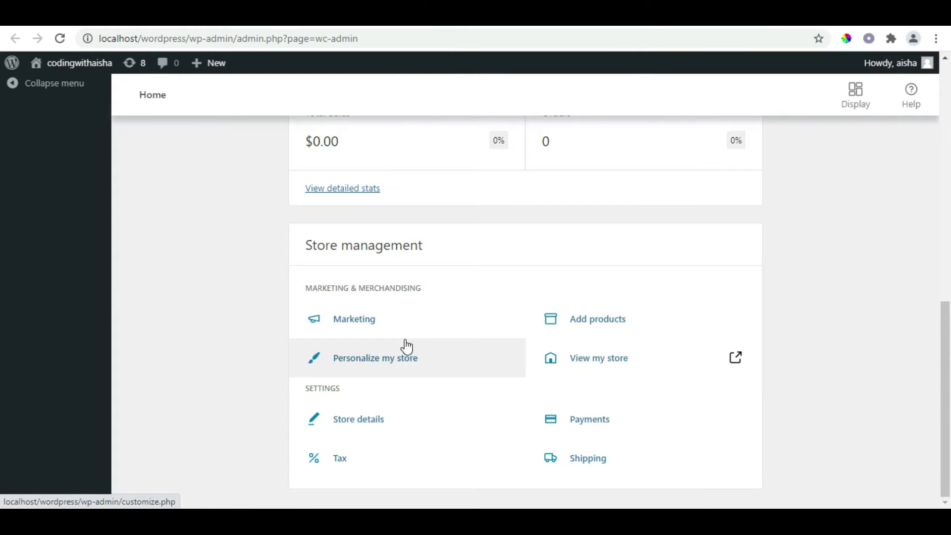
{"action": "left_click", "coordinate": [391, 322]}
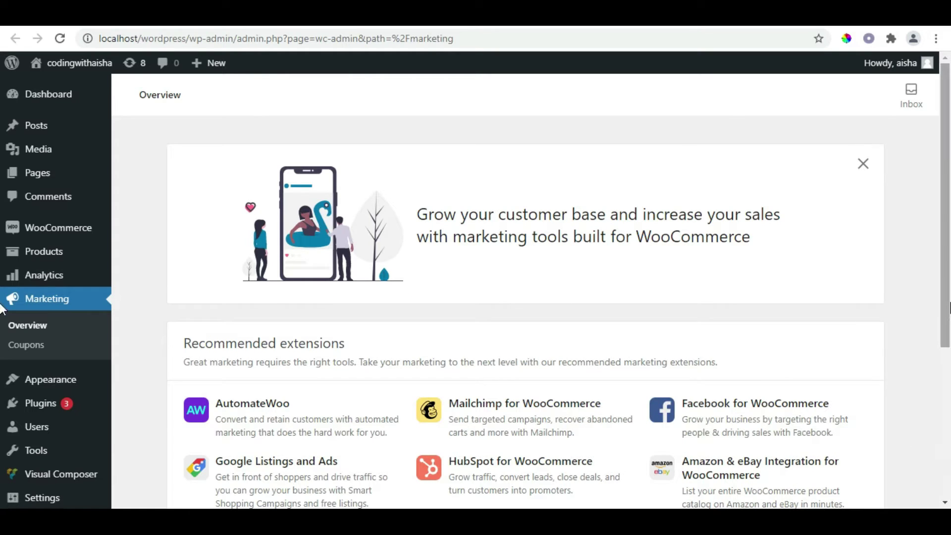
{"action": "scroll", "coordinate": [1, 230], "scroll_direction": "down", "scroll_amount": 1}
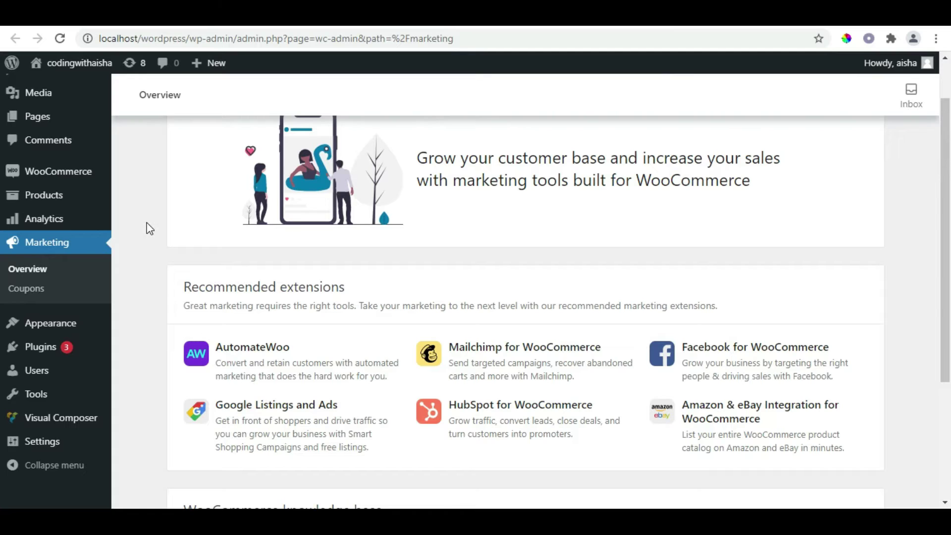
Return to the WooCommerce home page and open the store's Payments settings in a new browser tab.
{"action": "left_click", "coordinate": [213, 14]}
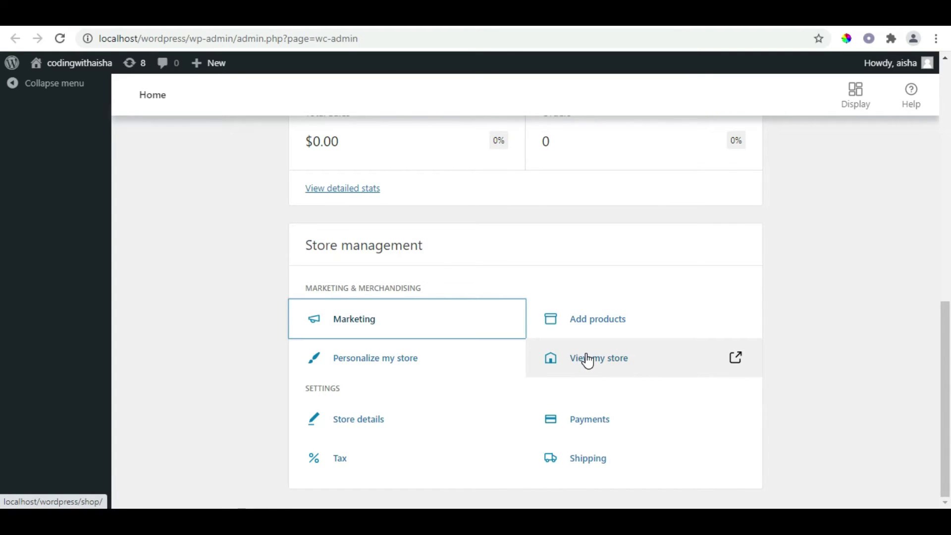
{"action": "right_click", "coordinate": [587, 419]}
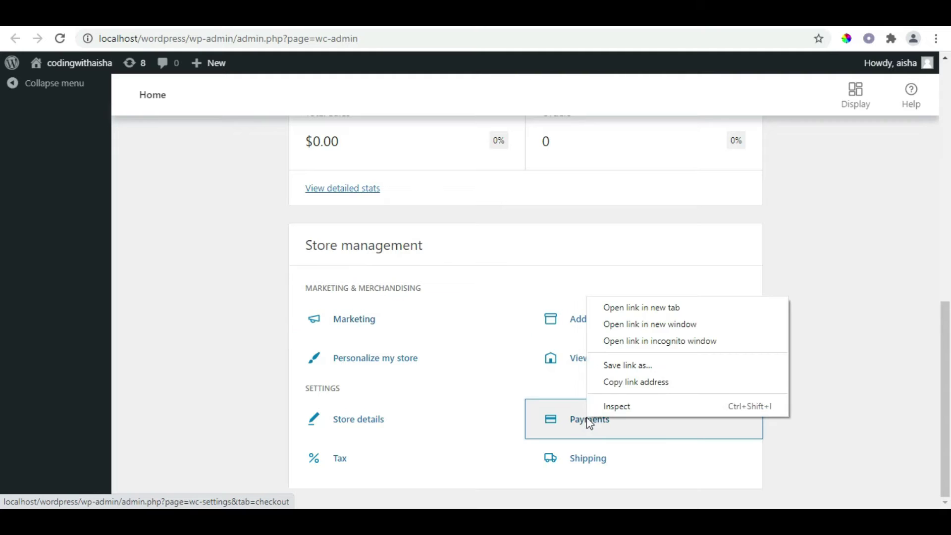
{"action": "left_click", "coordinate": [602, 308]}
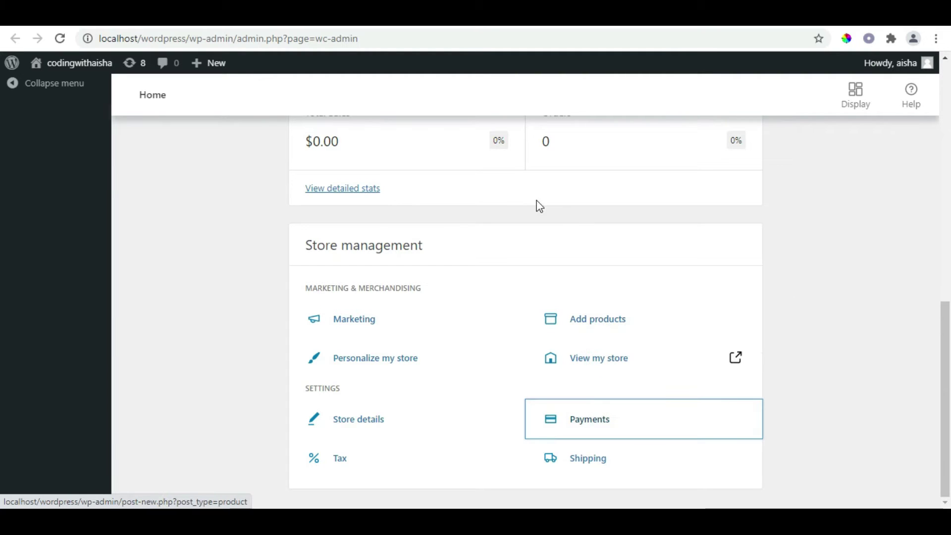
{"action": "key", "text": "ctrl+Tab"}
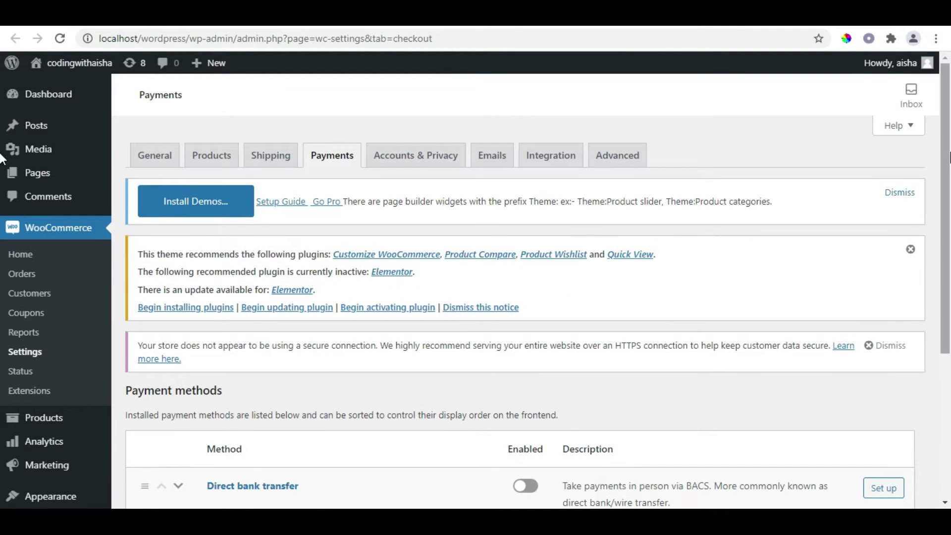
Enable Cash on delivery, move it above Check payments in the payment methods list, and save the changes.
{"action": "left_click_drag", "start_coordinate": [949, 140], "coordinate": [950, 261]}
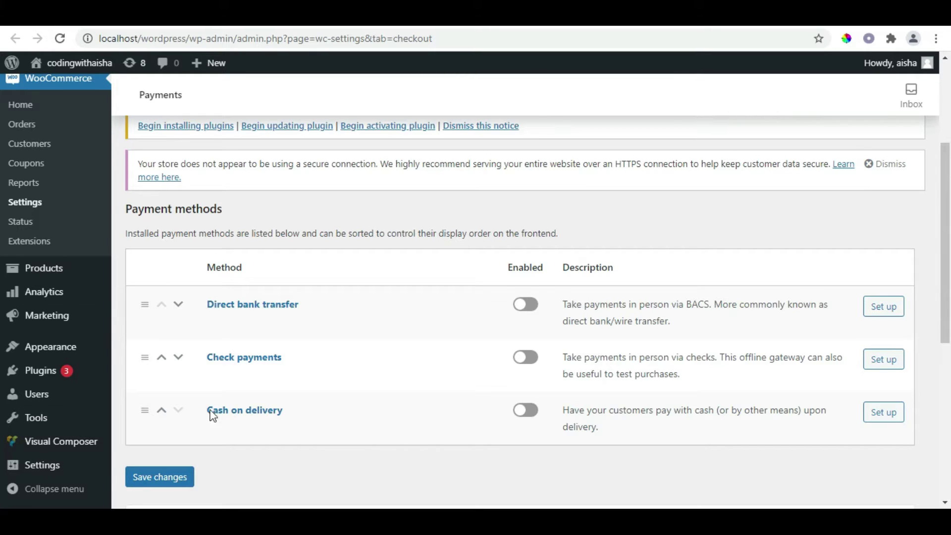
{"action": "left_click", "coordinate": [528, 416]}
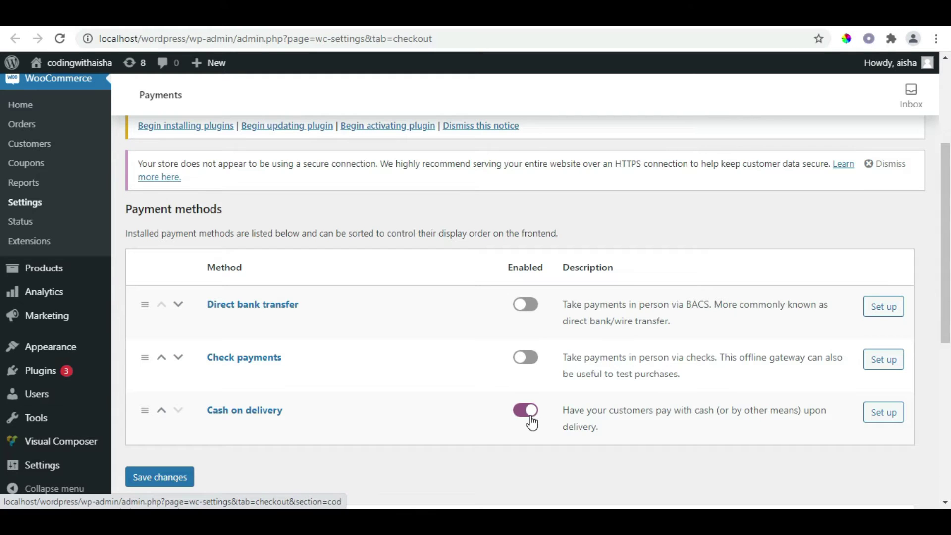
{"action": "left_click", "coordinate": [161, 410]}
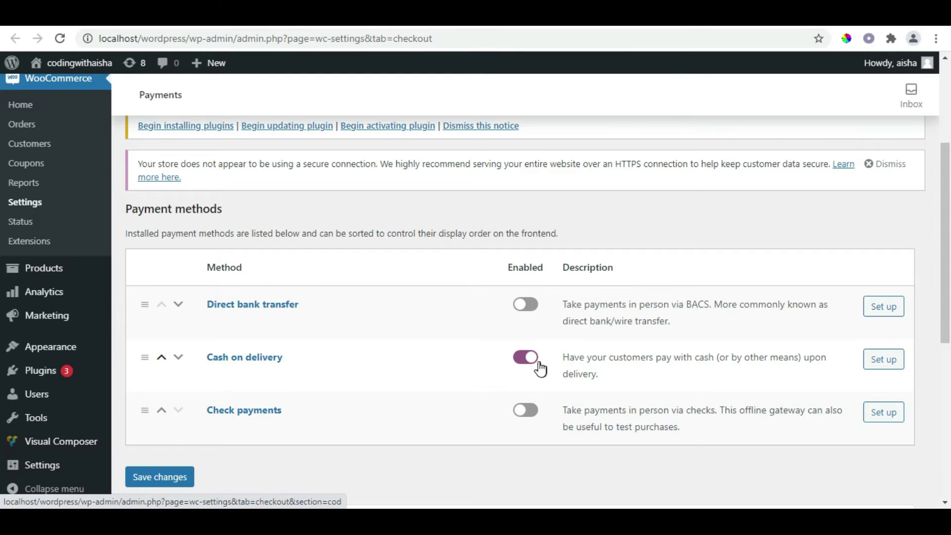
{"action": "left_click", "coordinate": [151, 478]}
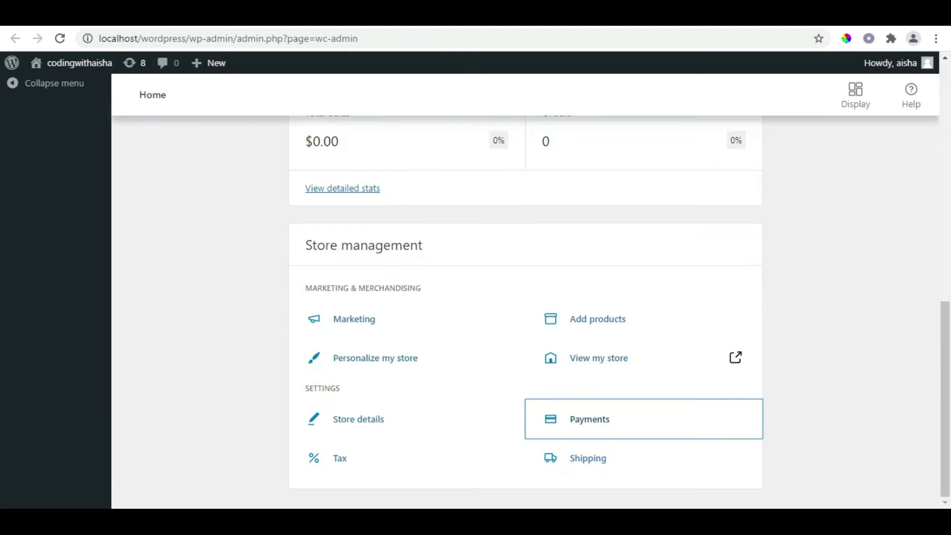
Open the store's Shipping settings in a new browser tab and go to the shipping zones section.
{"action": "right_click", "coordinate": [582, 461]}
{"action": "left_click", "coordinate": [610, 349]}
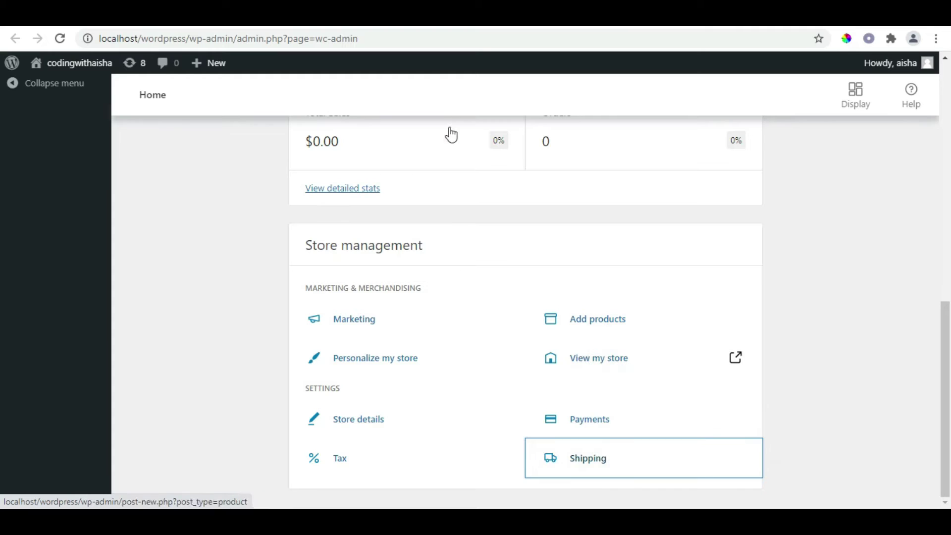
{"action": "key", "text": "ctrl+Tab"}
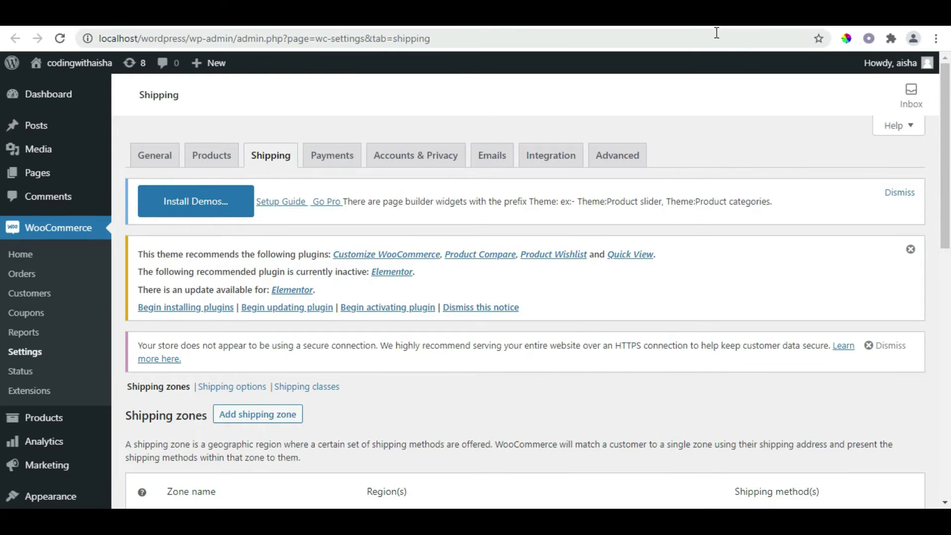
{"action": "left_click_drag", "start_coordinate": [946, 114], "coordinate": [948, 281]}
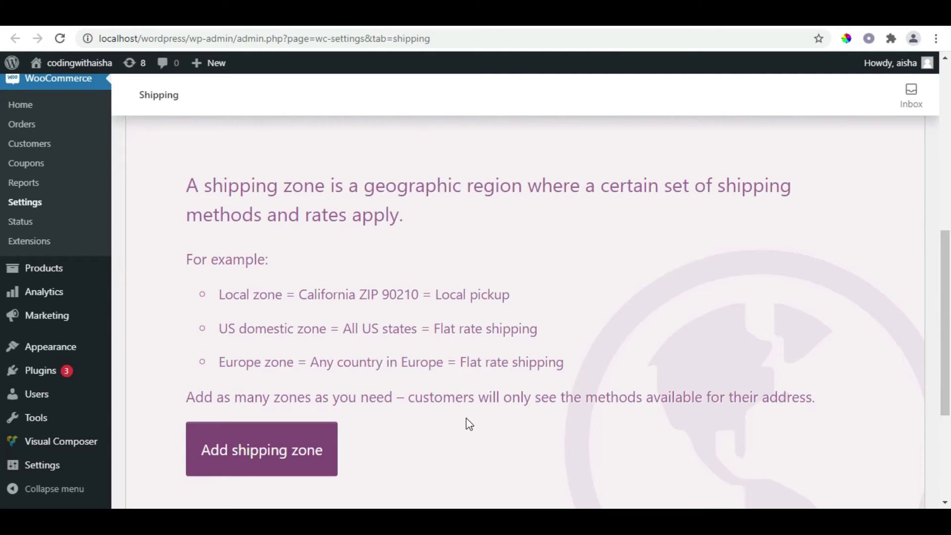
Create a shipping zone in a new browser tab, named Pakistan and with Pakistan as its region.
{"action": "right_click", "coordinate": [259, 450]}
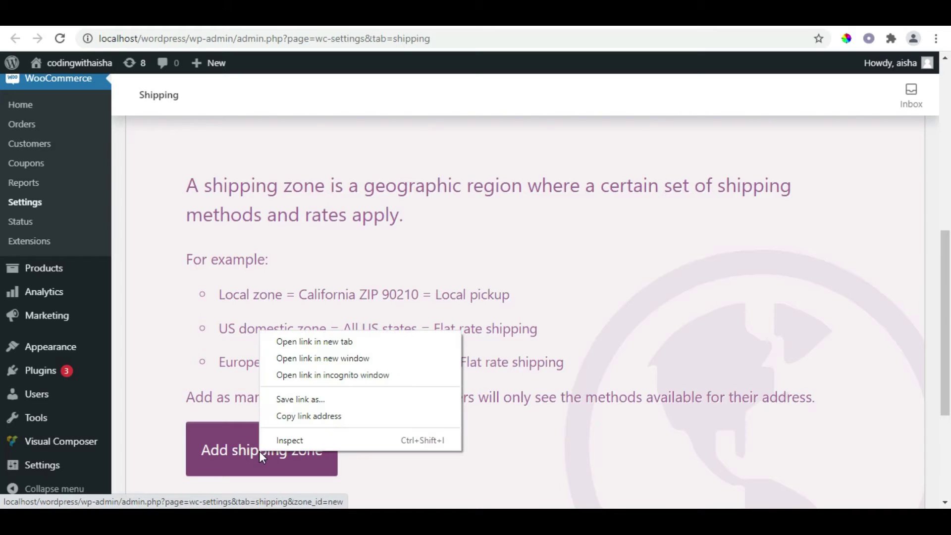
{"action": "left_click", "coordinate": [288, 343]}
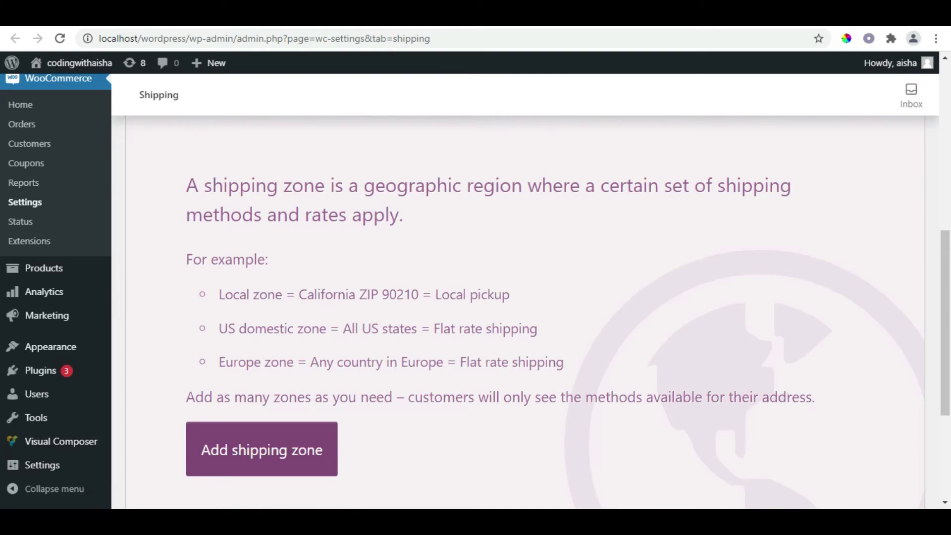
{"action": "key", "text": "ctrl+Tab"}
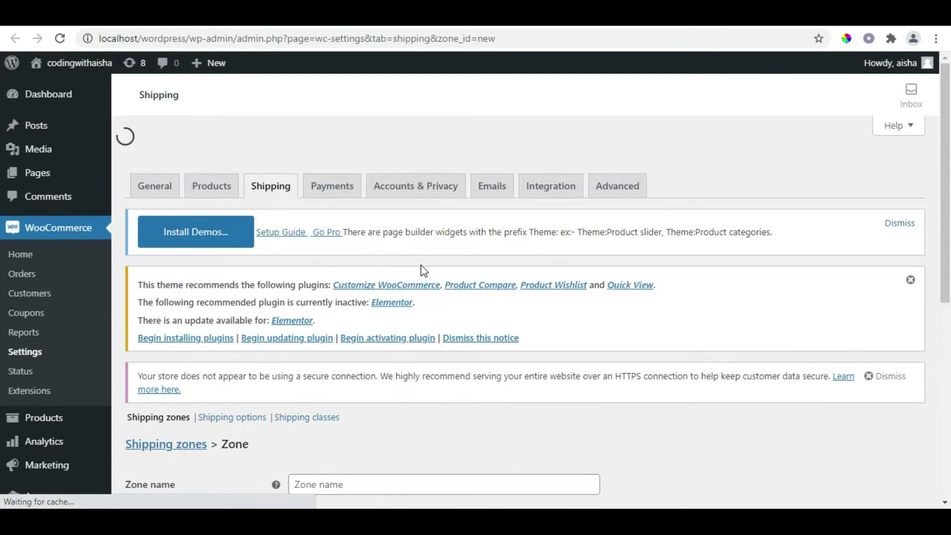
{"action": "scroll", "coordinate": [2, 229], "scroll_direction": "down", "scroll_amount": 3}
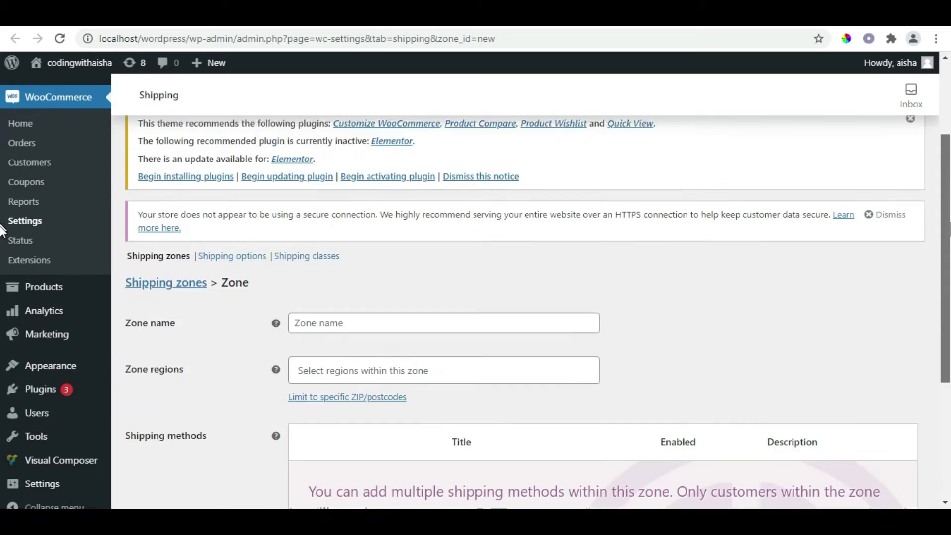
{"action": "scroll", "coordinate": [2, 230], "scroll_direction": "down", "scroll_amount": 3}
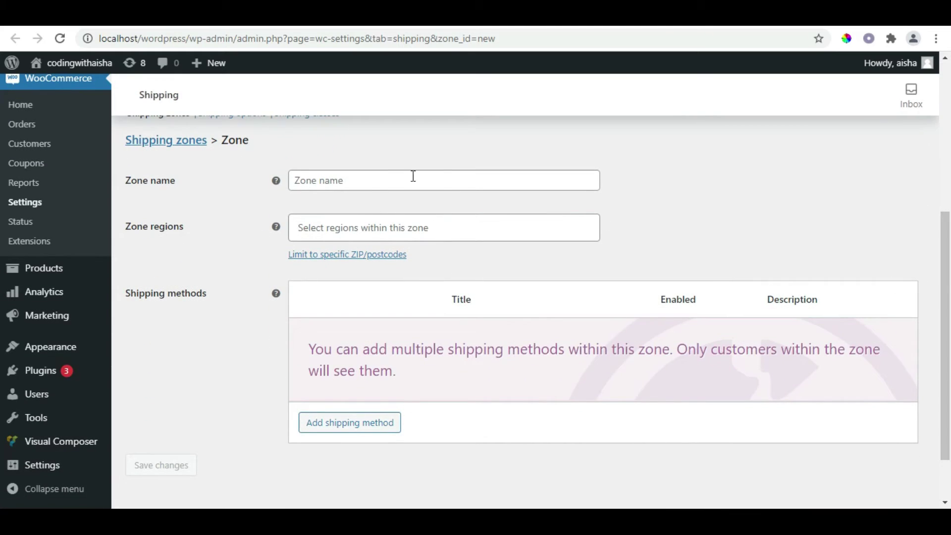
{"action": "left_click", "coordinate": [363, 187]}
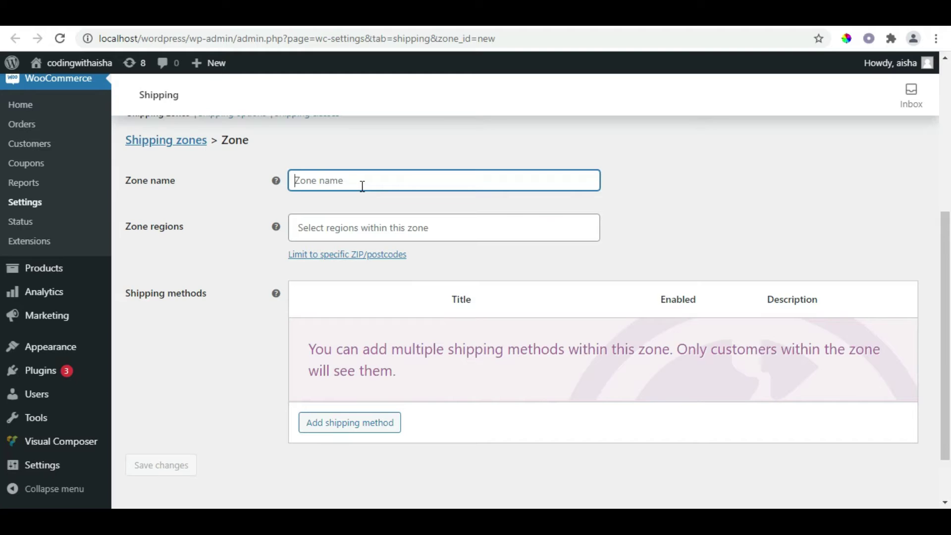
{"action": "type", "text": "Paki"}
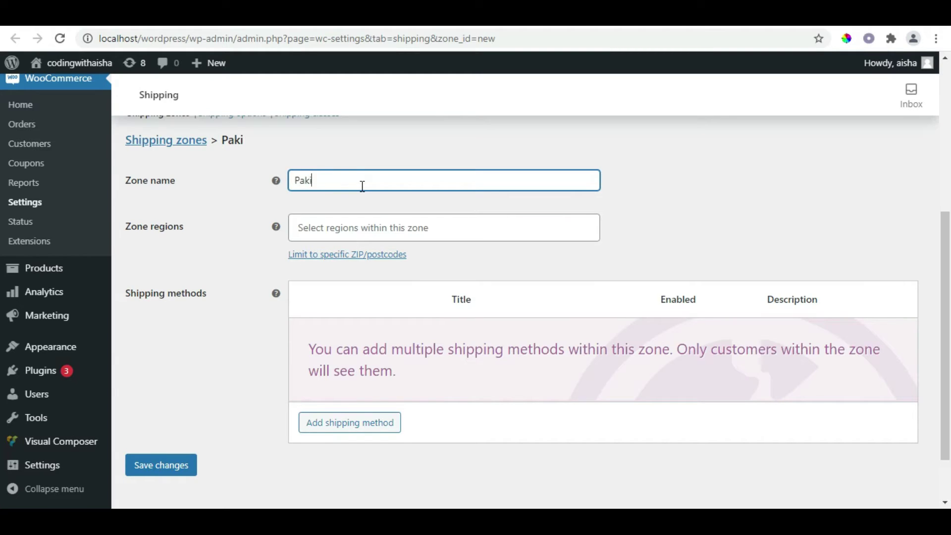
{"action": "type", "text": "stan"}
{"action": "left_click", "coordinate": [376, 235]}
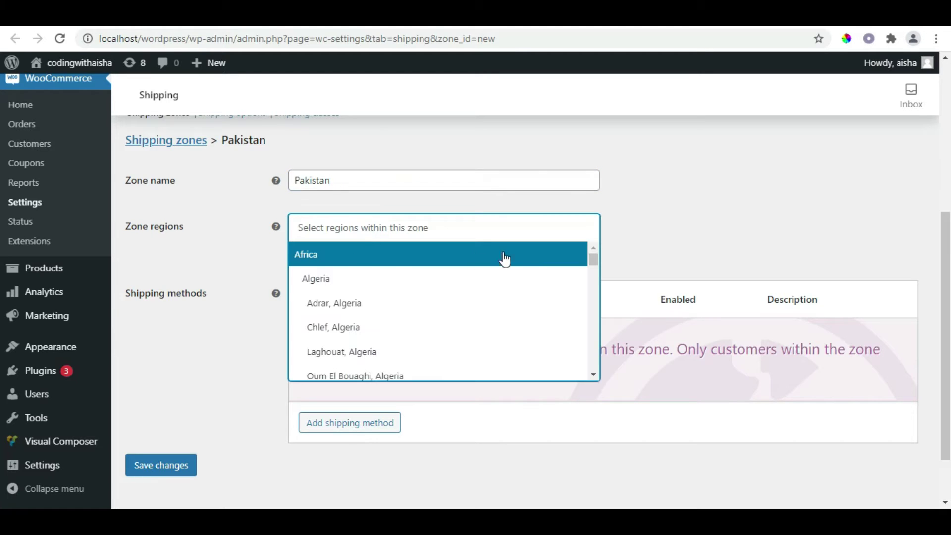
{"action": "left_click_drag", "start_coordinate": [595, 260], "coordinate": [573, 272]}
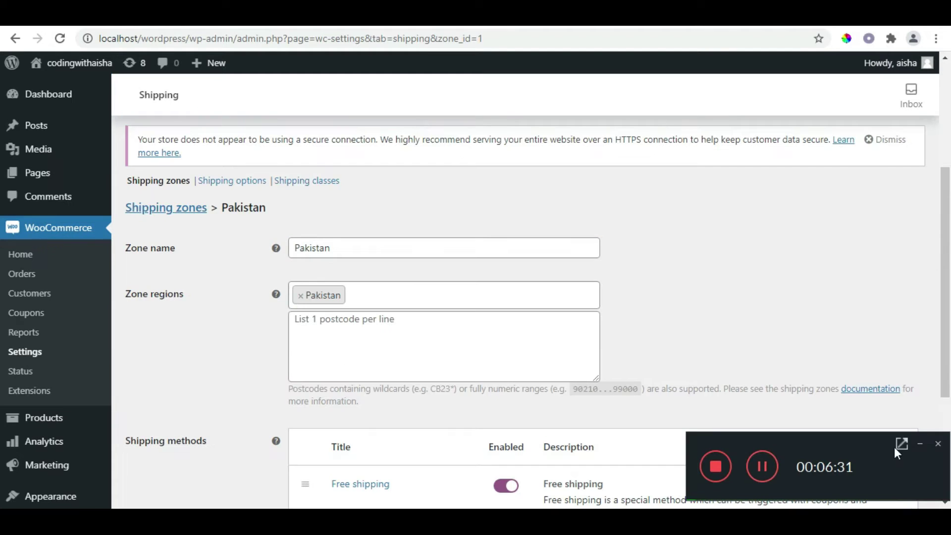
Add another Free shipping method to the Pakistan shipping zone.
{"action": "left_click", "coordinate": [920, 443]}
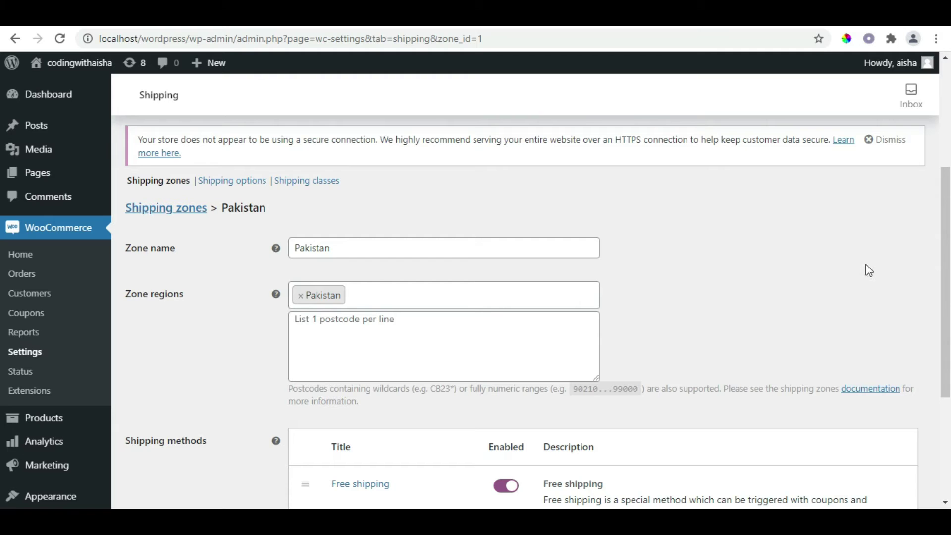
{"action": "left_click_drag", "start_coordinate": [947, 261], "coordinate": [946, 342]}
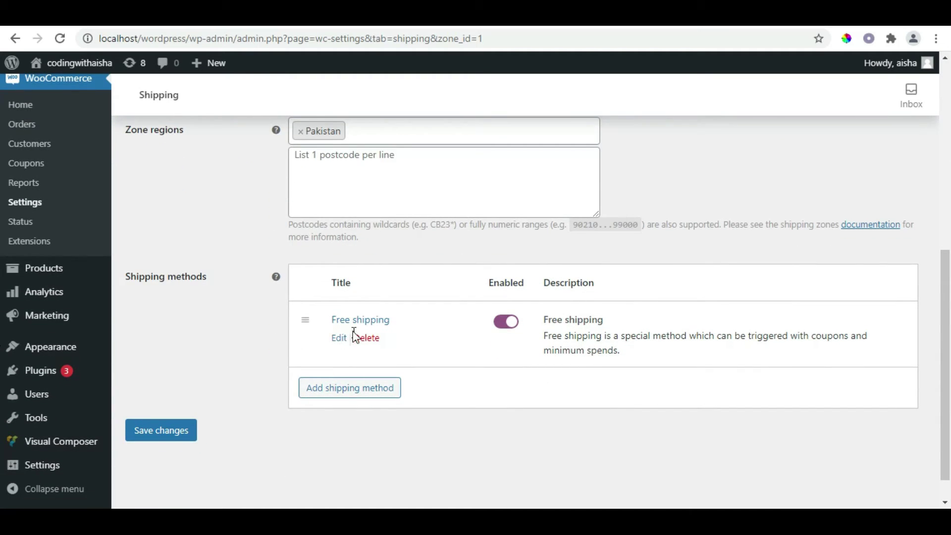
{"action": "left_click", "coordinate": [365, 391]}
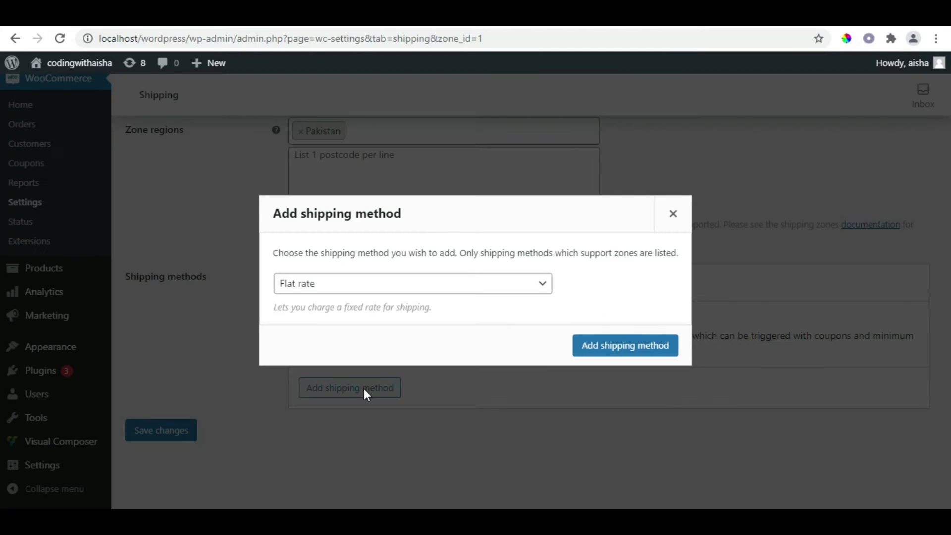
{"action": "left_click", "coordinate": [346, 287]}
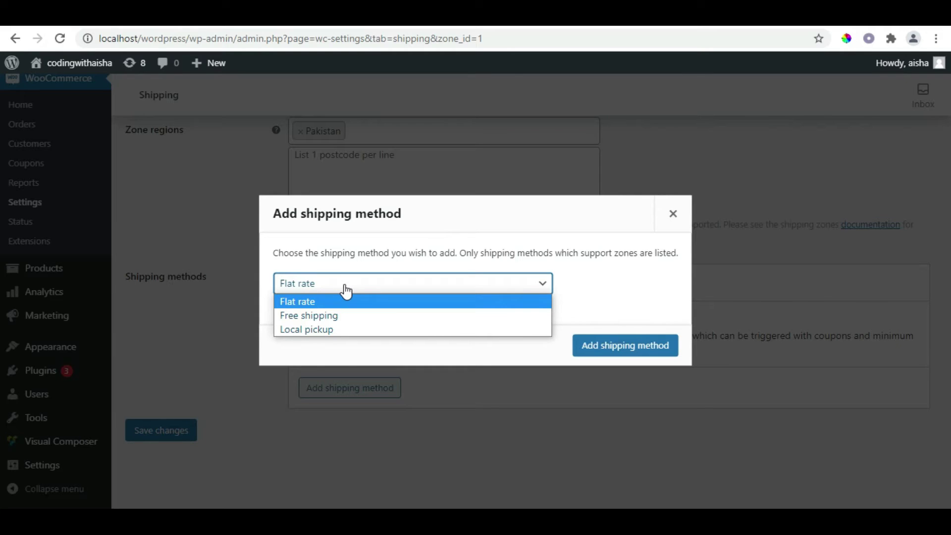
{"action": "left_click", "coordinate": [325, 316]}
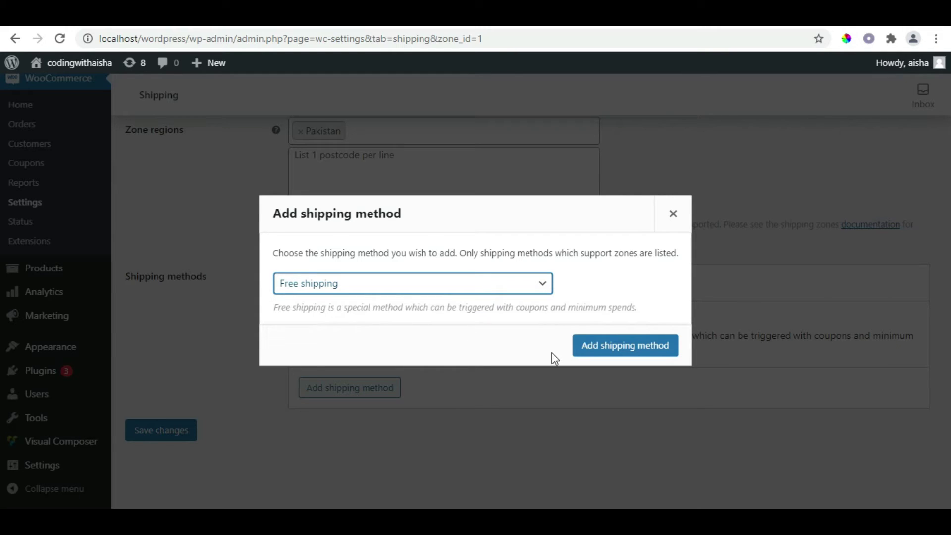
{"action": "left_click", "coordinate": [594, 341]}
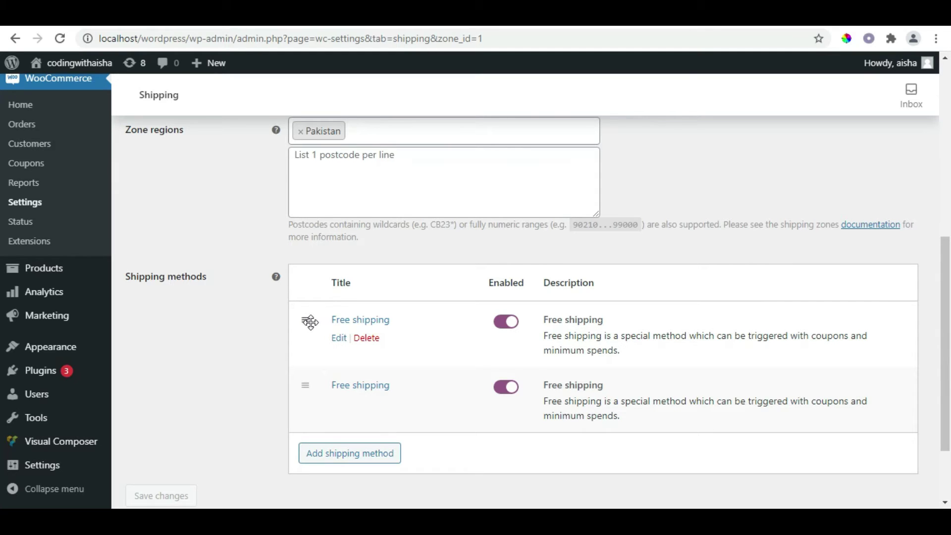
Make the first Free shipping method require a minimum order amount of 1000 and save its settings.
{"action": "left_click", "coordinate": [375, 322]}
{"action": "left_click", "coordinate": [375, 305]}
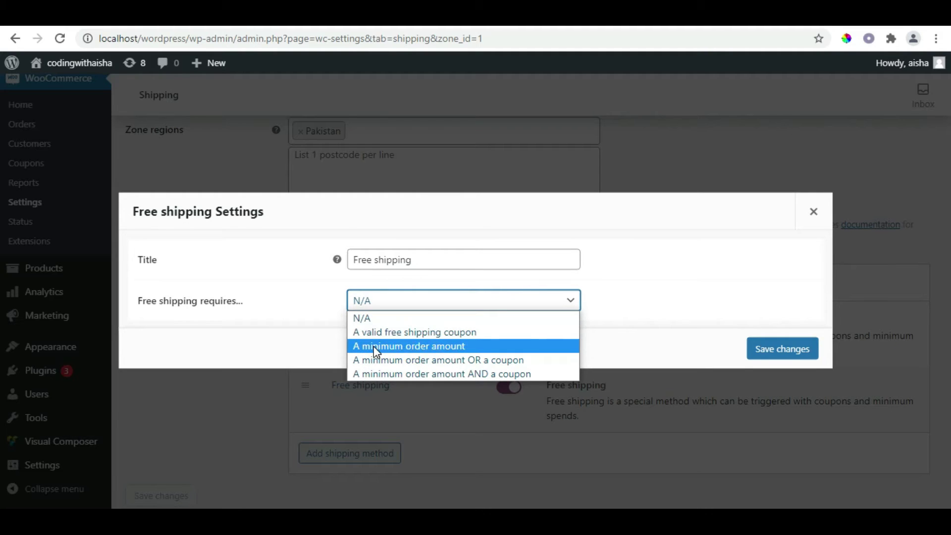
{"action": "left_click", "coordinate": [375, 346]}
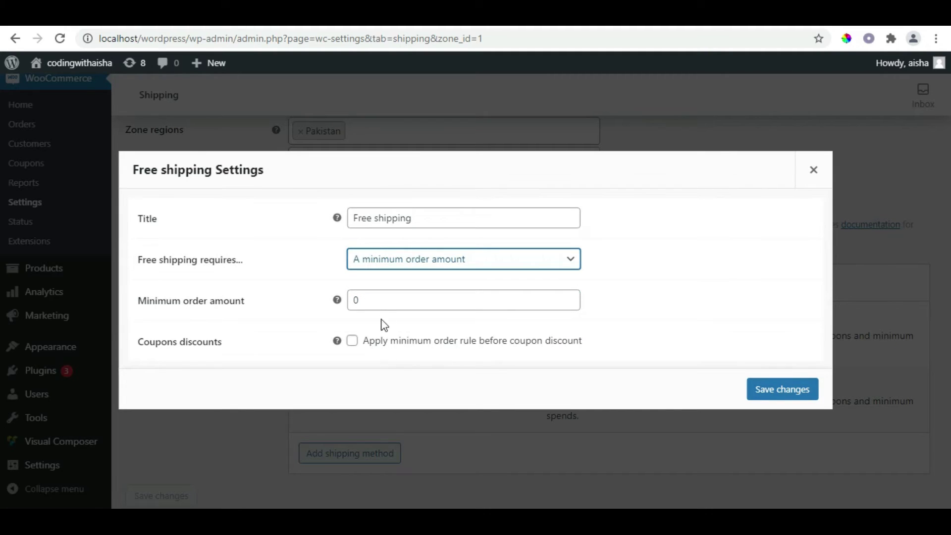
{"action": "double_click", "coordinate": [376, 300]}
{"action": "type", "text": "1000"}
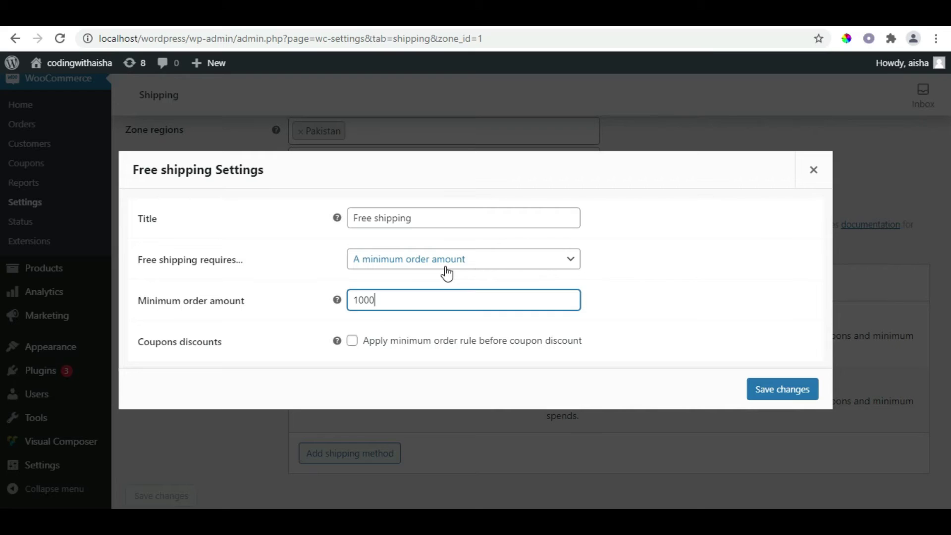
{"action": "left_click", "coordinate": [352, 341]}
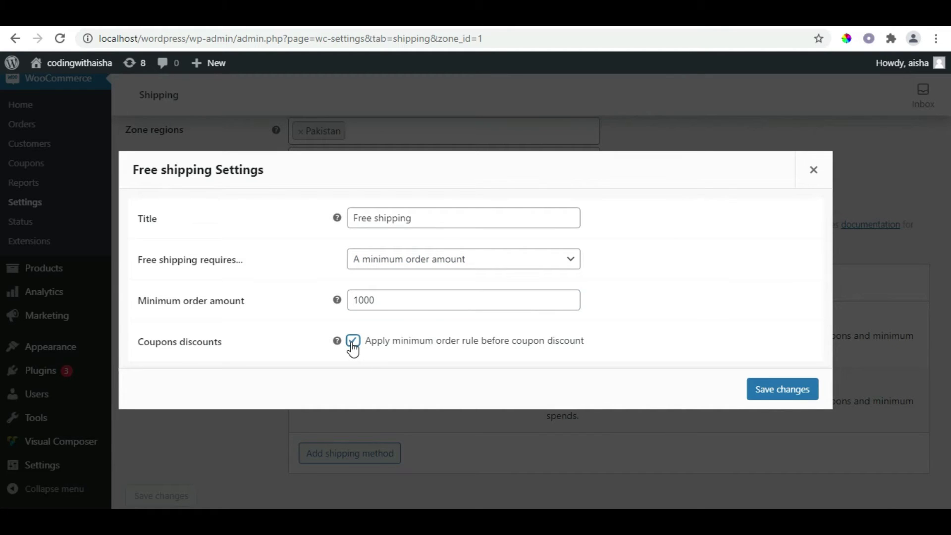
{"action": "left_click", "coordinate": [352, 343]}
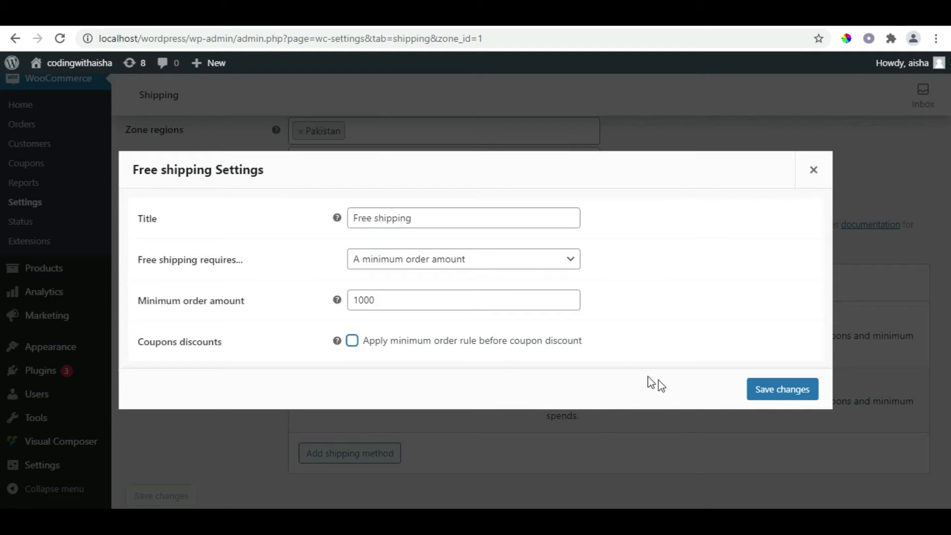
{"action": "left_click", "coordinate": [782, 388]}
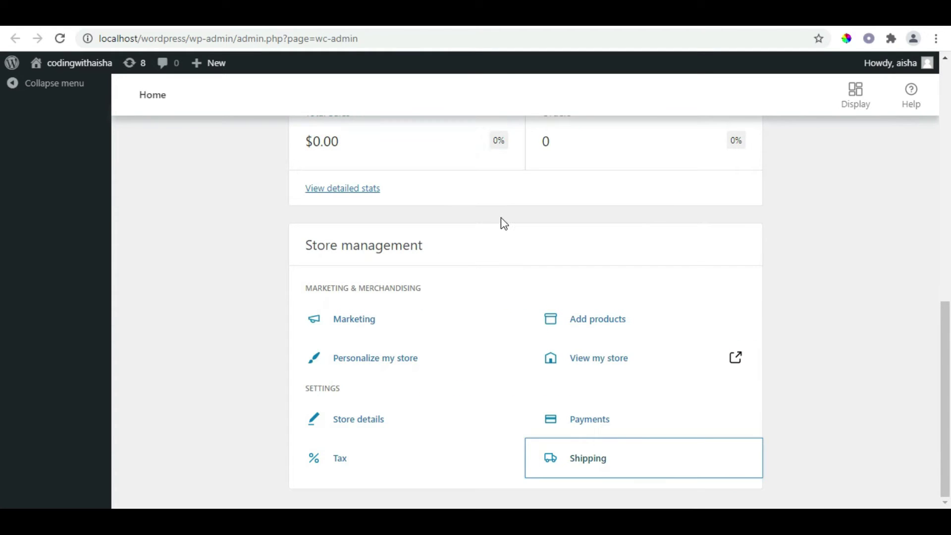
Open the store's Tax settings from the WooCommerce home page in a new browser tab and enable tax rates and calculations.
{"action": "right_click", "coordinate": [339, 462]}
{"action": "left_click", "coordinate": [373, 348]}
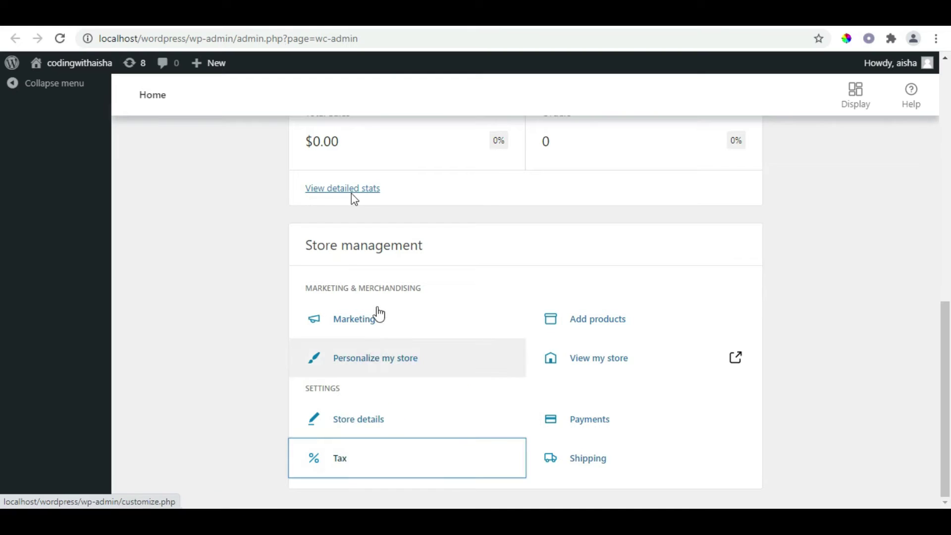
{"action": "left_click", "coordinate": [243, 24]}
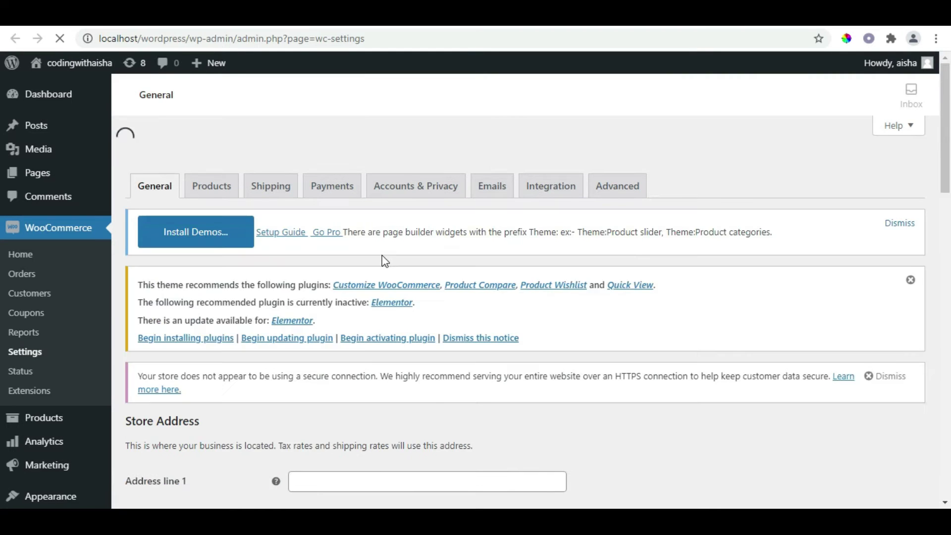
{"action": "left_click_drag", "start_coordinate": [946, 183], "coordinate": [948, 309]}
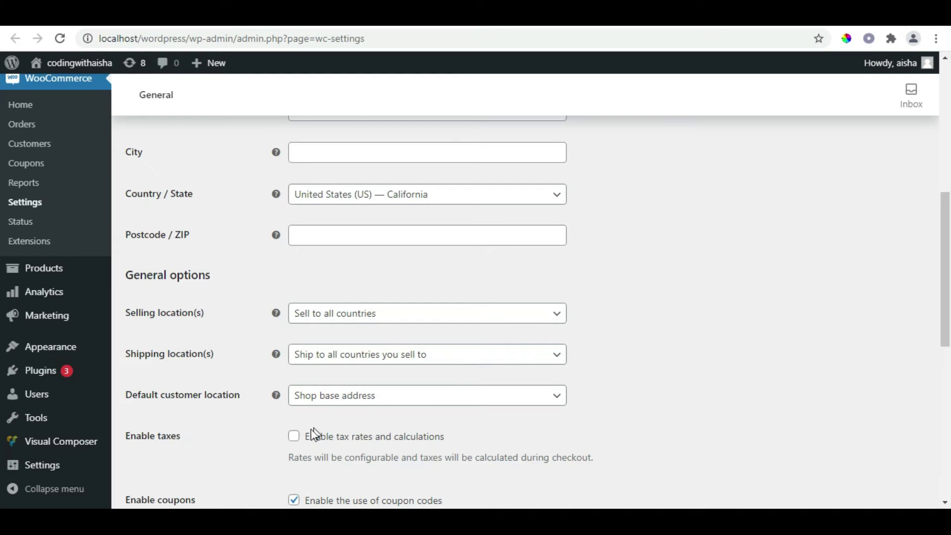
{"action": "left_click", "coordinate": [294, 439]}
Set the store currency to Pakistani rupee, keep the currency position at Left, and save the general settings.
{"action": "left_click_drag", "start_coordinate": [946, 297], "coordinate": [949, 448]}
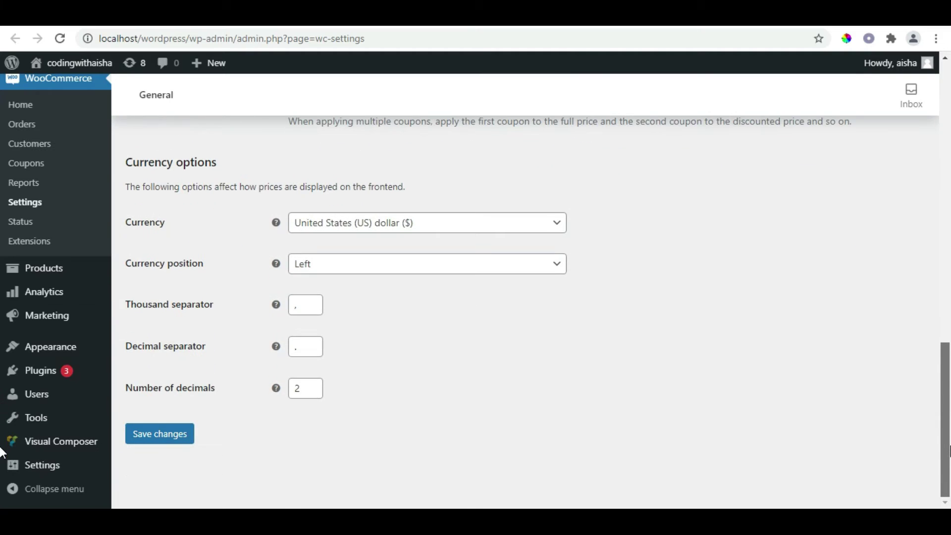
{"action": "left_click", "coordinate": [378, 234]}
{"action": "type", "text": "p"}
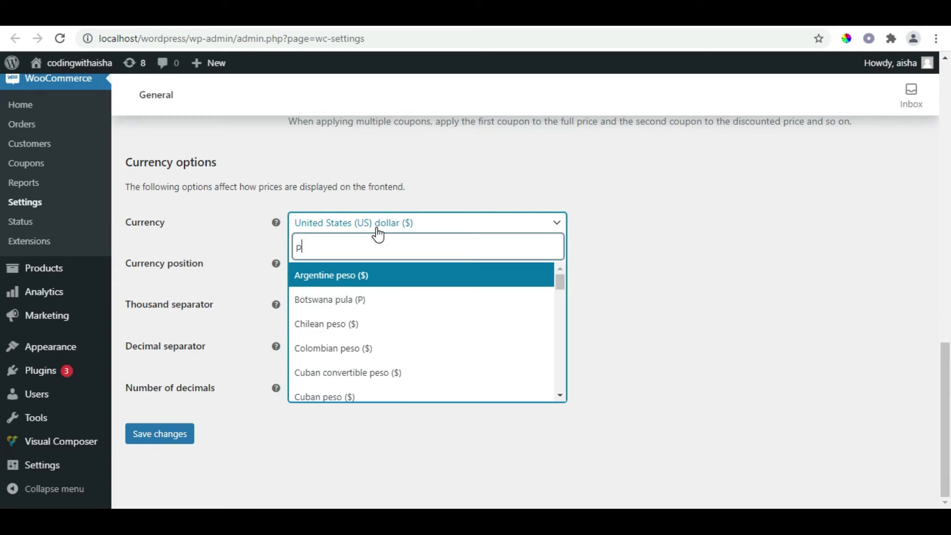
{"action": "type", "text": "aki"}
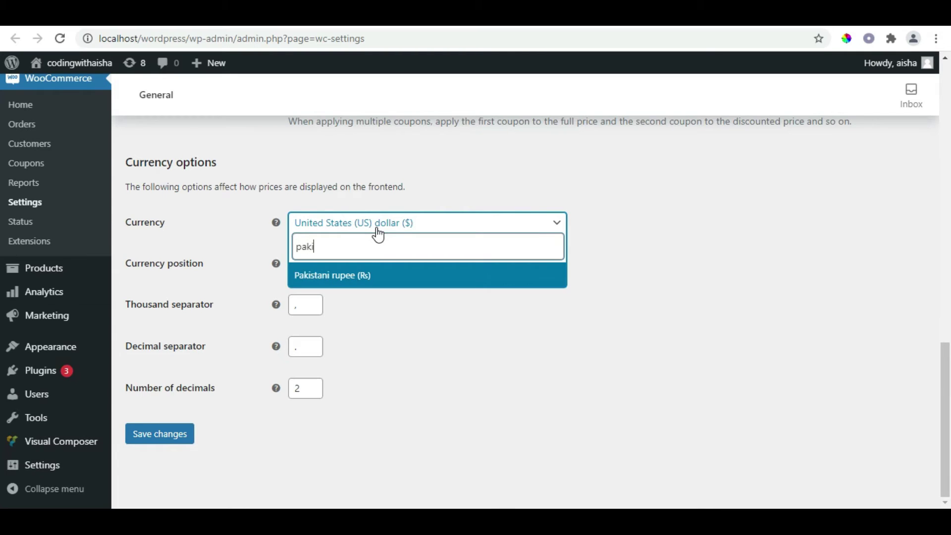
{"action": "left_click", "coordinate": [329, 281]}
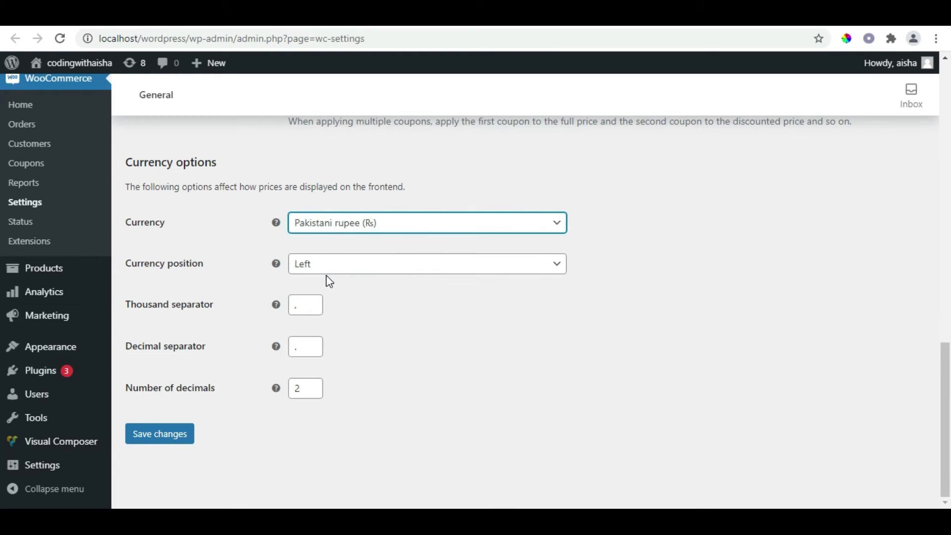
{"action": "left_click", "coordinate": [327, 272]}
{"action": "left_click", "coordinate": [328, 272]}
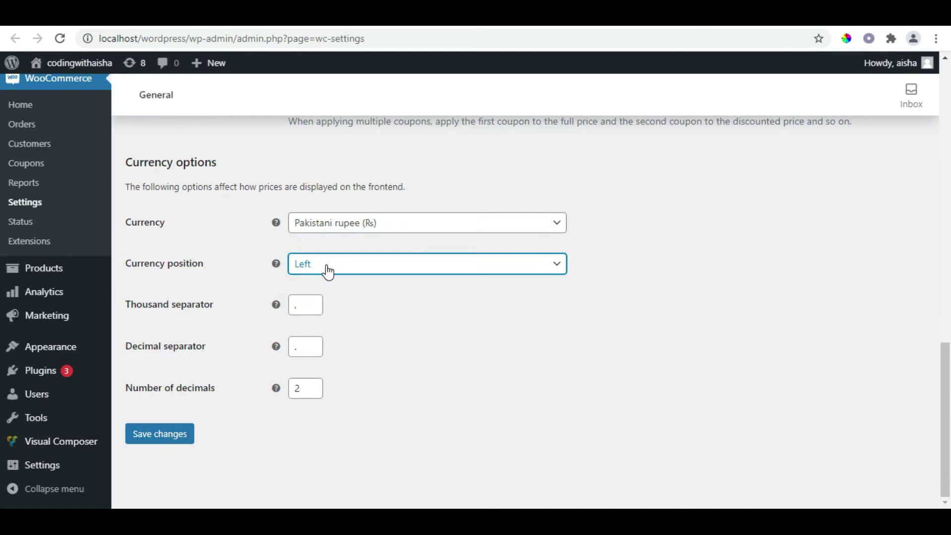
{"action": "mouse_move", "coordinate": [949, 386]}
{"action": "left_mouse_down"}
{"action": "mouse_move", "coordinate": [949, 185]}
{"action": "mouse_move", "coordinate": [950, 394]}
{"action": "left_mouse_up"}
{"action": "left_click", "coordinate": [167, 438]}
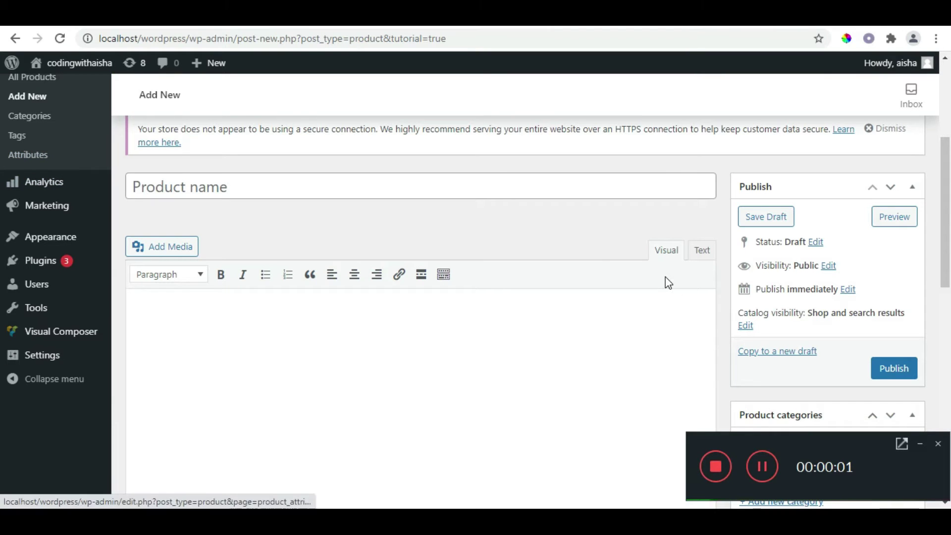
{"action": "left_click", "coordinate": [922, 442]}
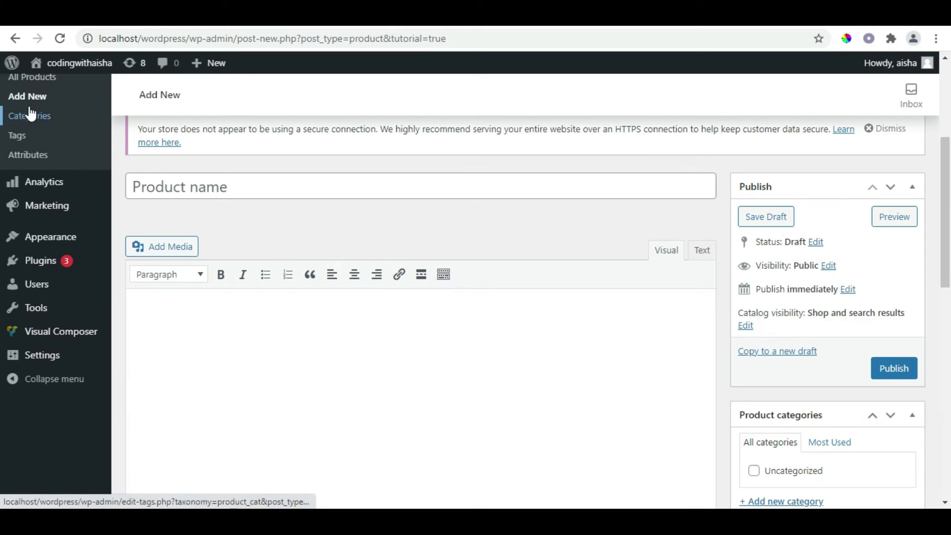
{"action": "mouse_move", "coordinate": [28, 78]}
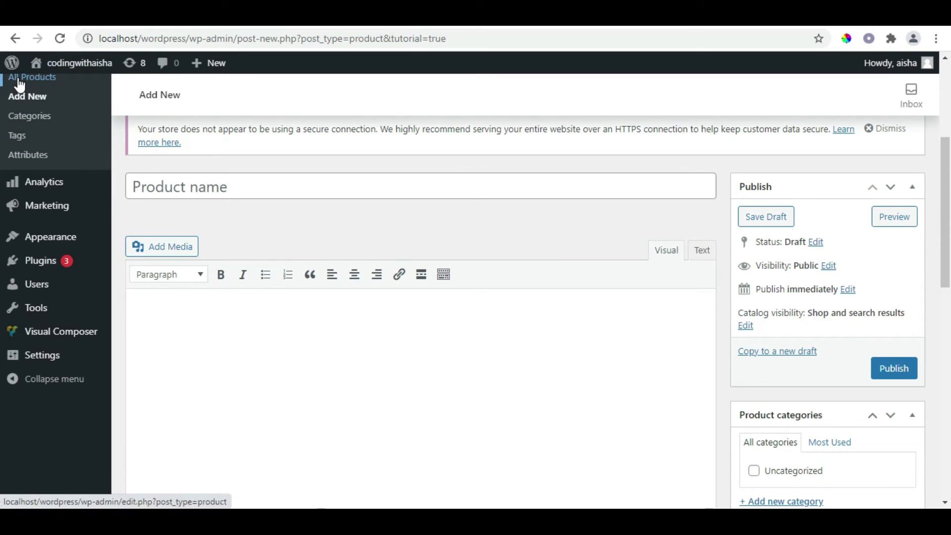
Look over the All Products page and the blank form for adding a new product.
{"action": "left_click", "coordinate": [20, 84]}
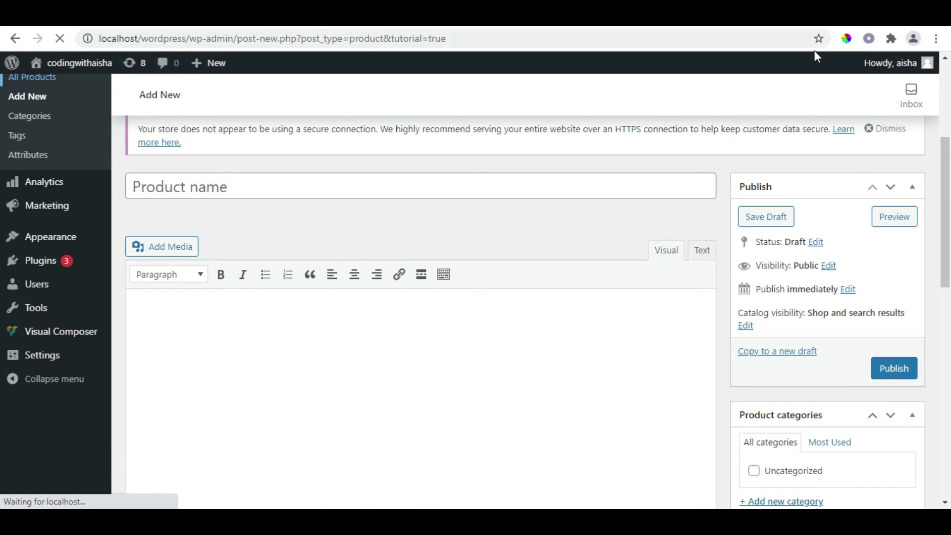
{"action": "left_click_drag", "start_coordinate": [949, 188], "coordinate": [949, 171]}
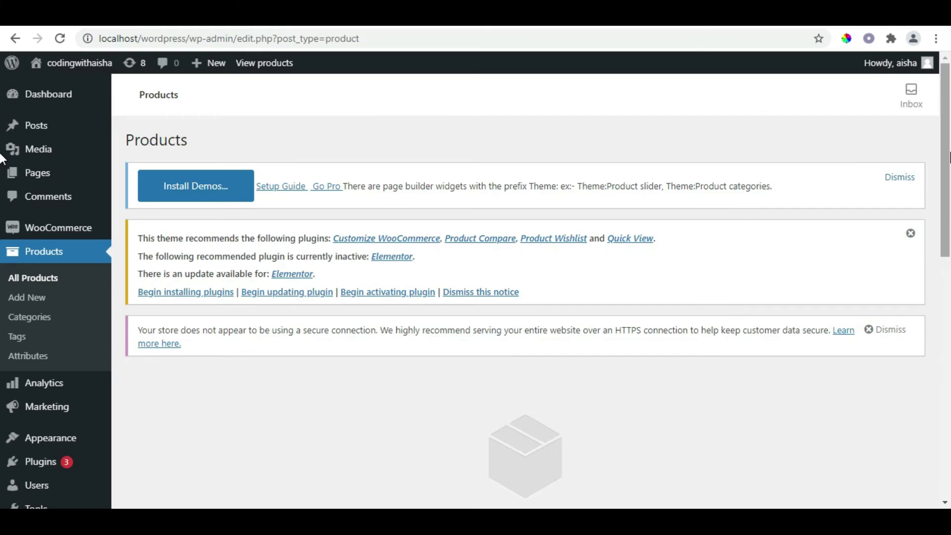
{"action": "left_click_drag", "start_coordinate": [949, 157], "coordinate": [949, 272]}
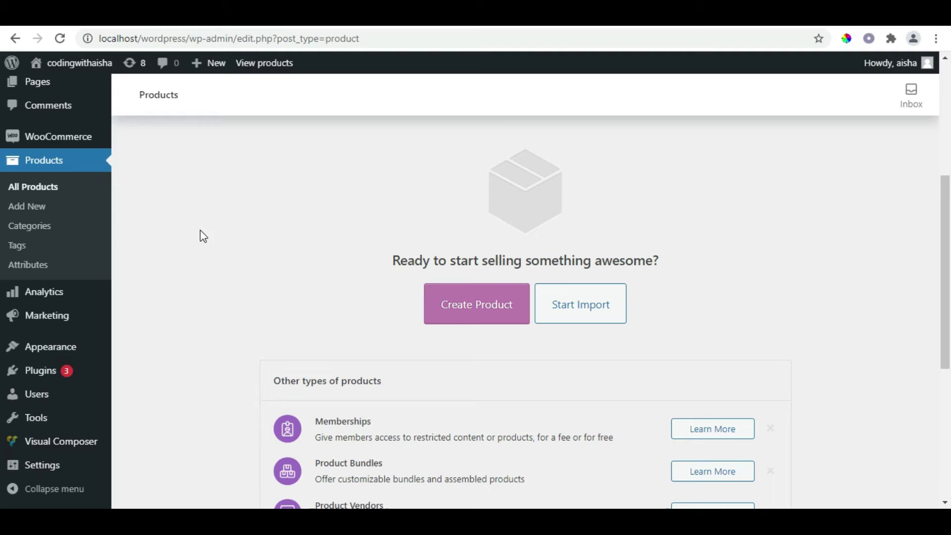
{"action": "left_click", "coordinate": [29, 218]}
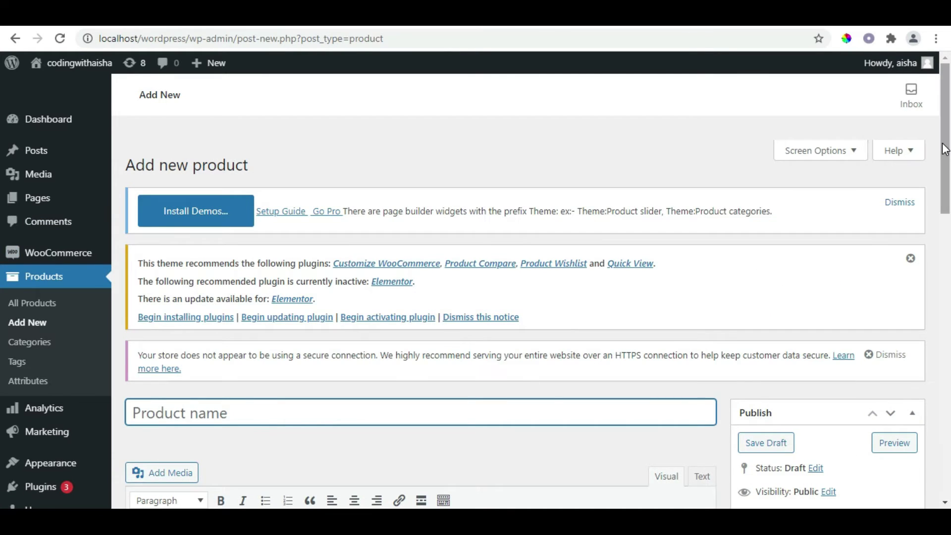
{"action": "left_click_drag", "start_coordinate": [945, 150], "coordinate": [949, 185]}
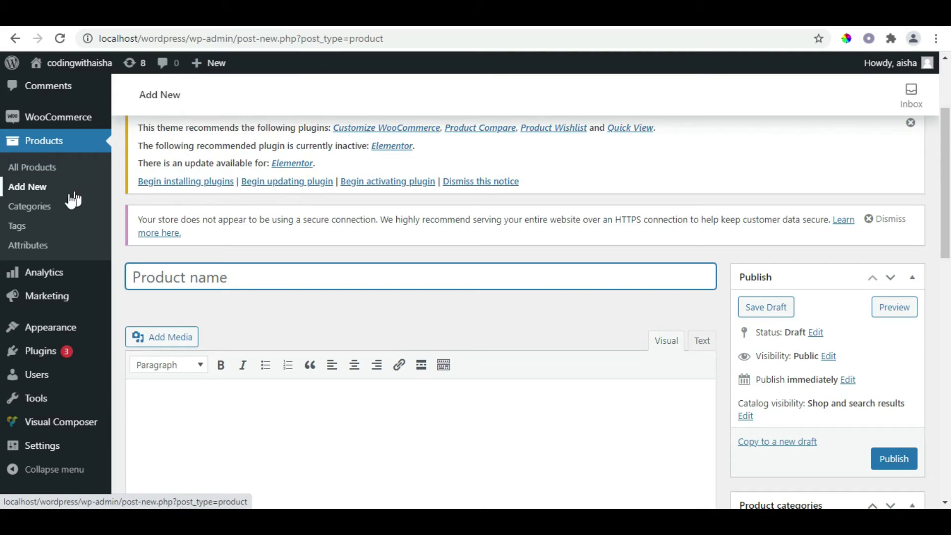
Open the Product categories page at its form for adding a new category.
{"action": "left_click", "coordinate": [44, 216]}
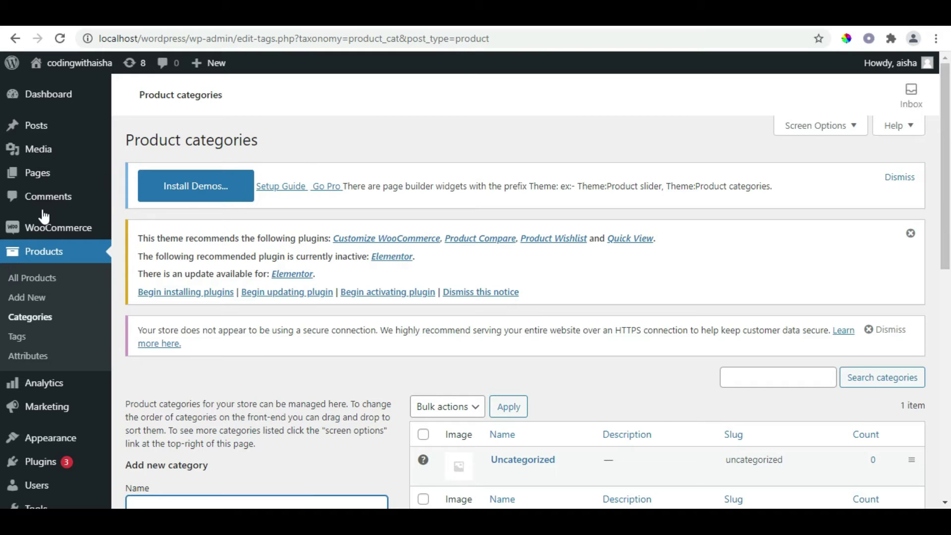
{"action": "left_click_drag", "start_coordinate": [946, 128], "coordinate": [949, 221]}
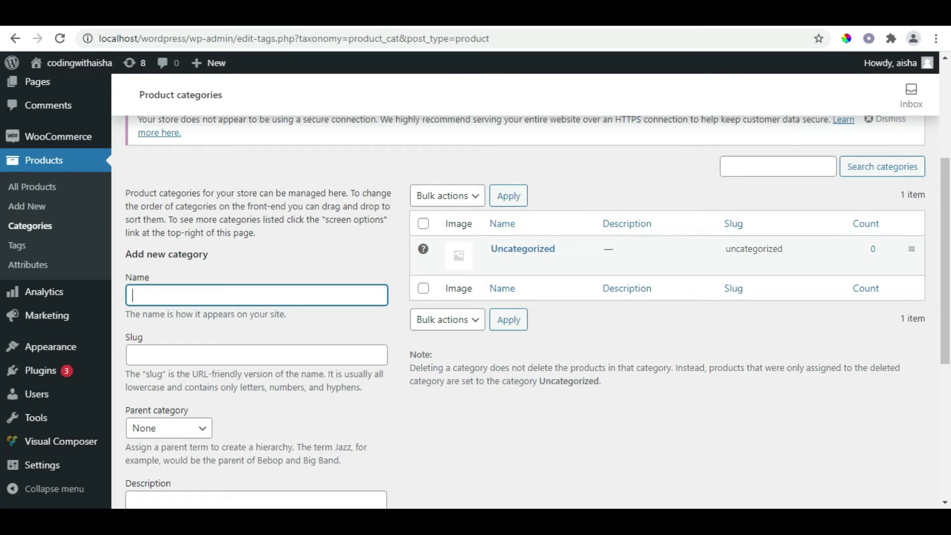
Open the Daraz website in a new browser tab and examine the subcategories under Electronic Devices.
{"action": "key", "text": "ctrl+t"}
{"action": "left_click", "coordinate": [280, 41]}
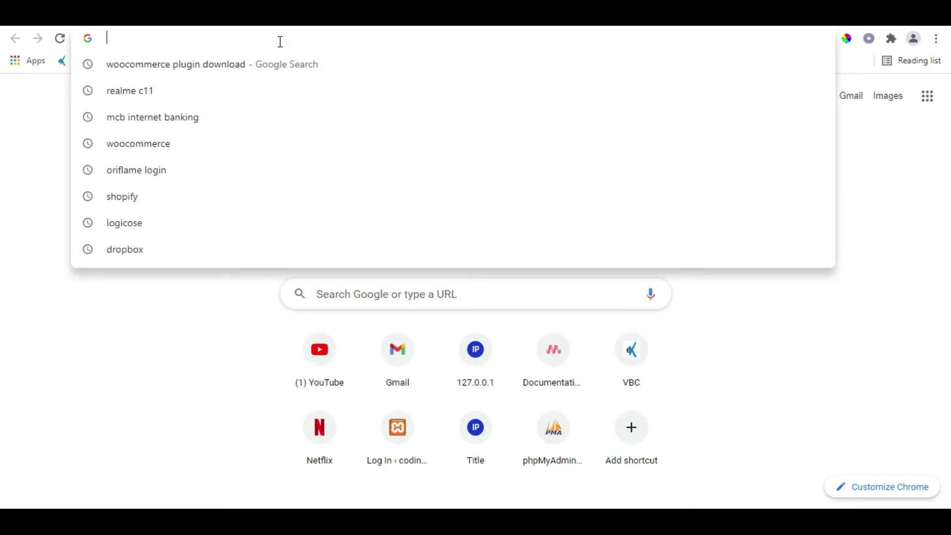
{"action": "type", "text": "daraz"}
{"action": "key", "text": "Return"}
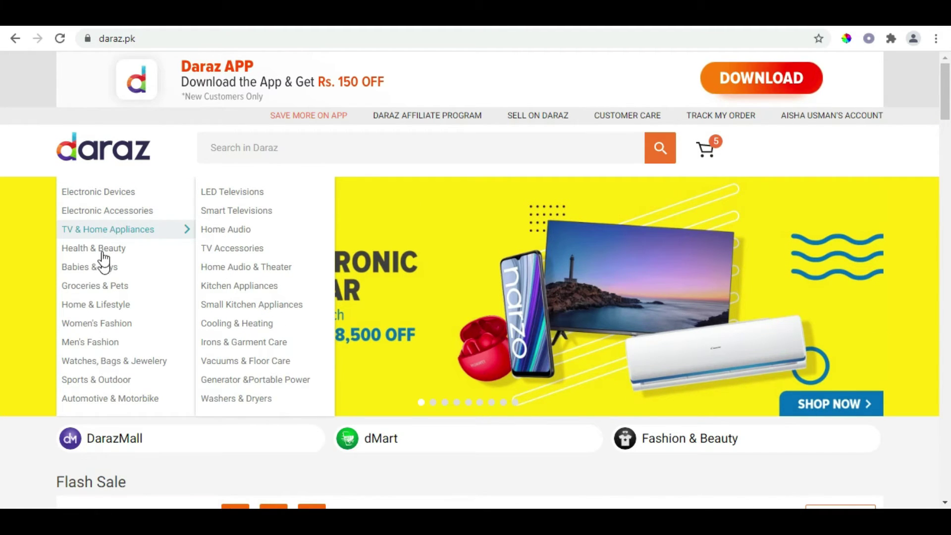
{"action": "mouse_move", "coordinate": [99, 199]}
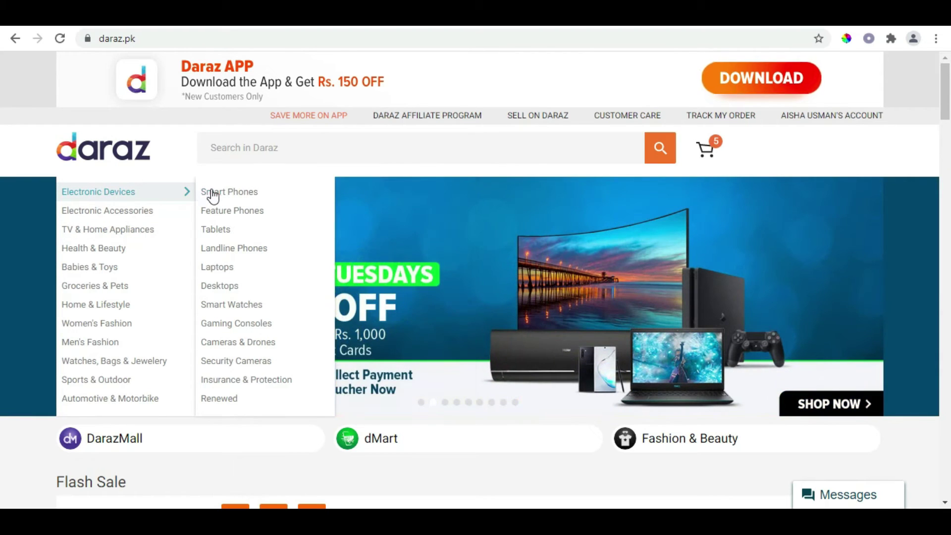
{"action": "mouse_move", "coordinate": [213, 197]}
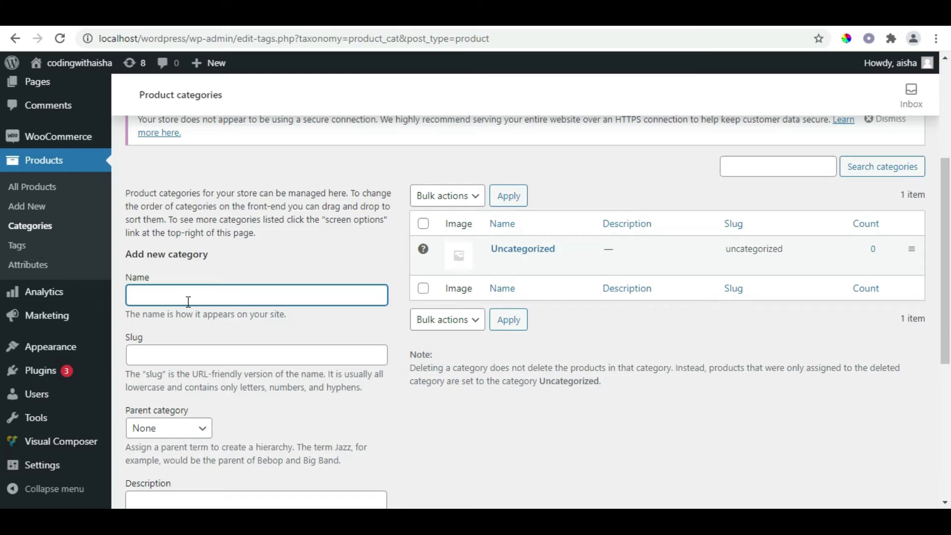
Add a product category named Electronic Devices with an empty slug and no parent category.
{"action": "type", "text": "ectronic Devices"}
{"action": "left_click", "coordinate": [158, 360]}
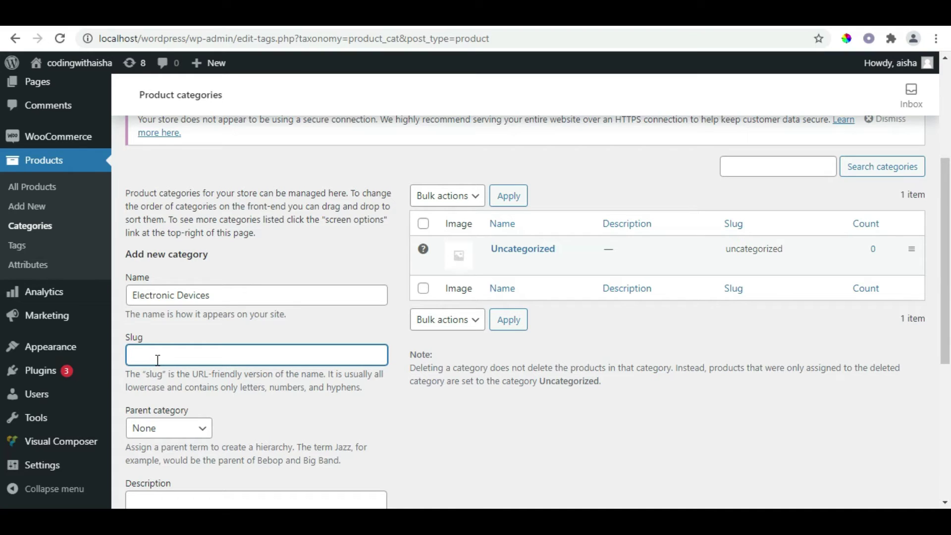
{"action": "left_click", "coordinate": [163, 435]}
{"action": "left_click", "coordinate": [162, 436]}
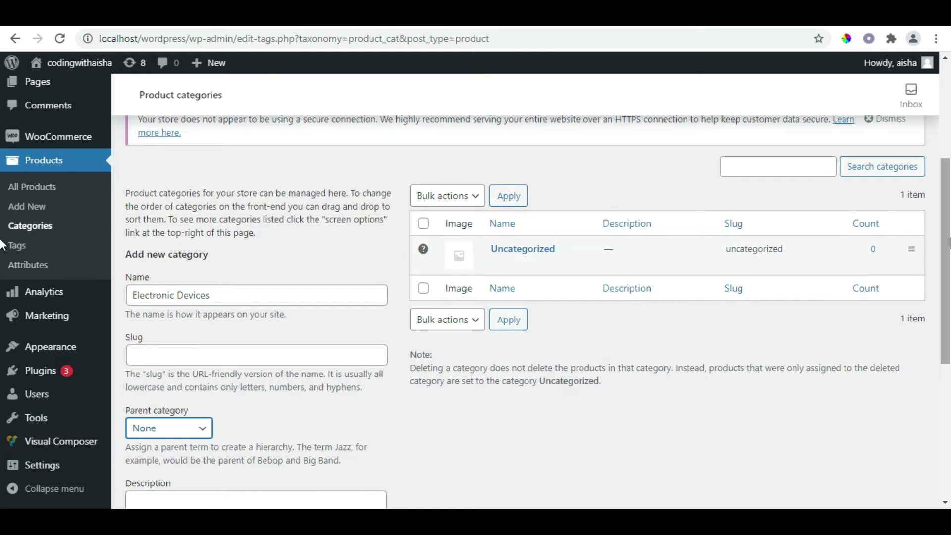
{"action": "scroll", "coordinate": [2, 245], "scroll_direction": "down", "scroll_amount": 5}
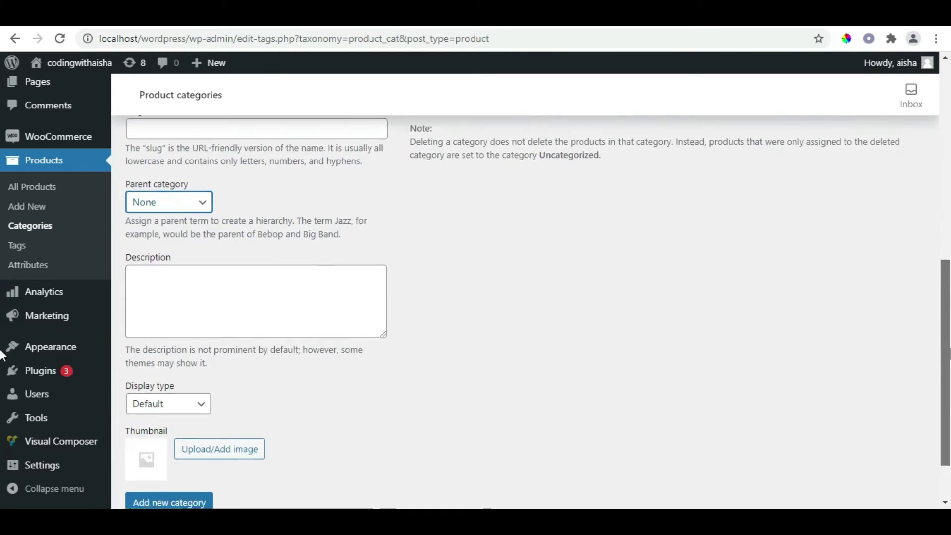
{"action": "scroll", "coordinate": [2, 353], "scroll_direction": "down", "scroll_amount": 1}
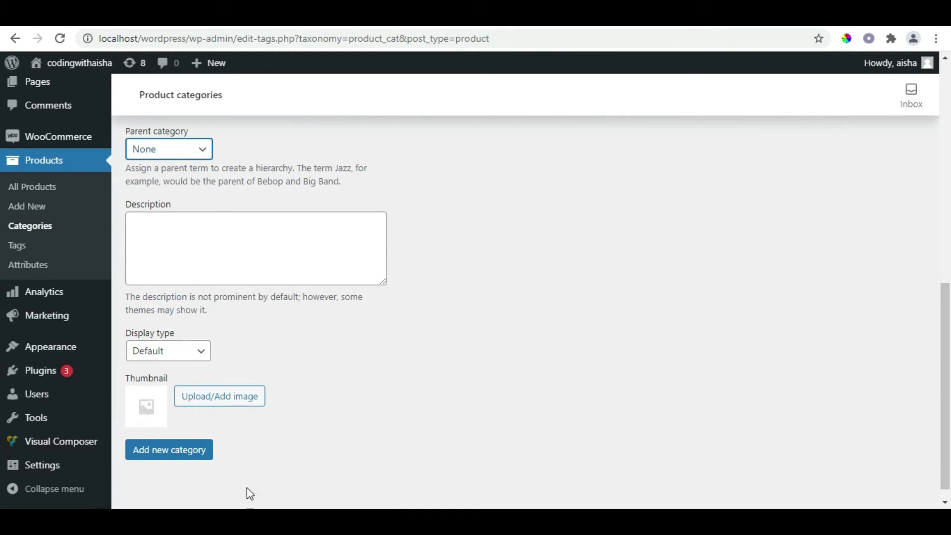
{"action": "left_click", "coordinate": [171, 450]}
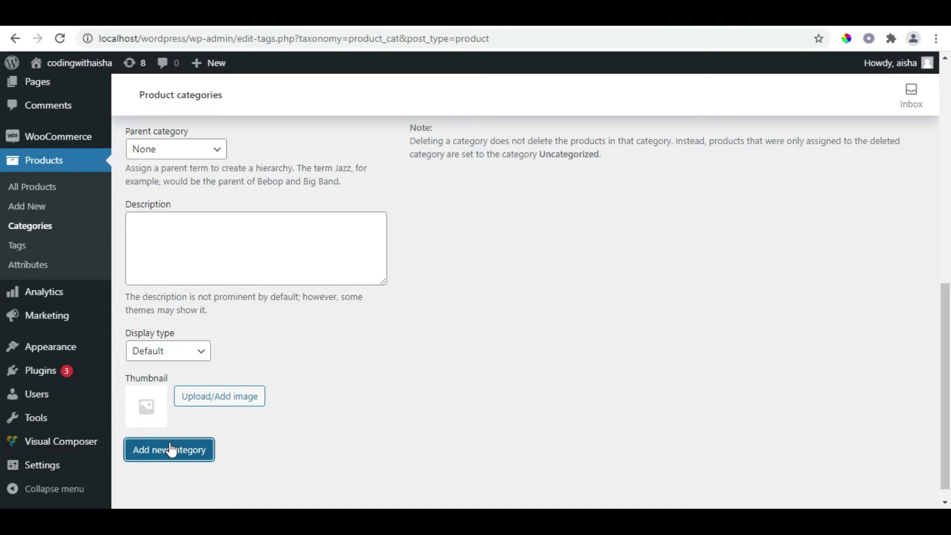
{"action": "left_click_drag", "start_coordinate": [947, 385], "coordinate": [947, 243]}
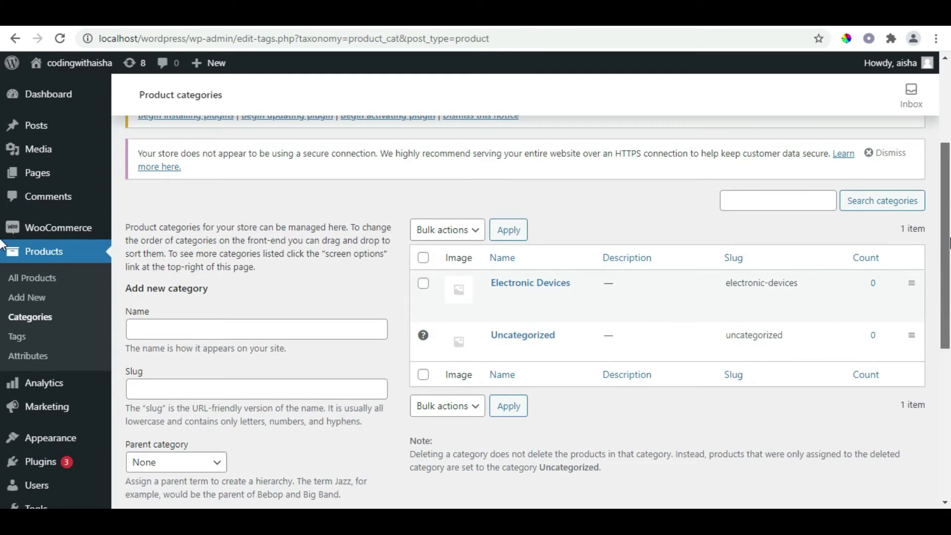
{"action": "mouse_move", "coordinate": [542, 306]}
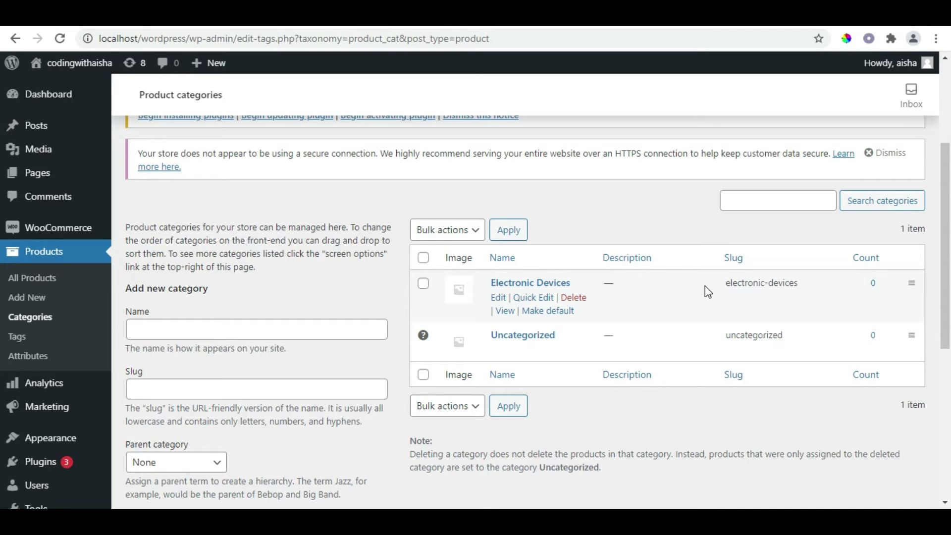
Add a product category named Smart Phones with Electronic Devices as its parent category.
{"action": "left_click", "coordinate": [224, 332]}
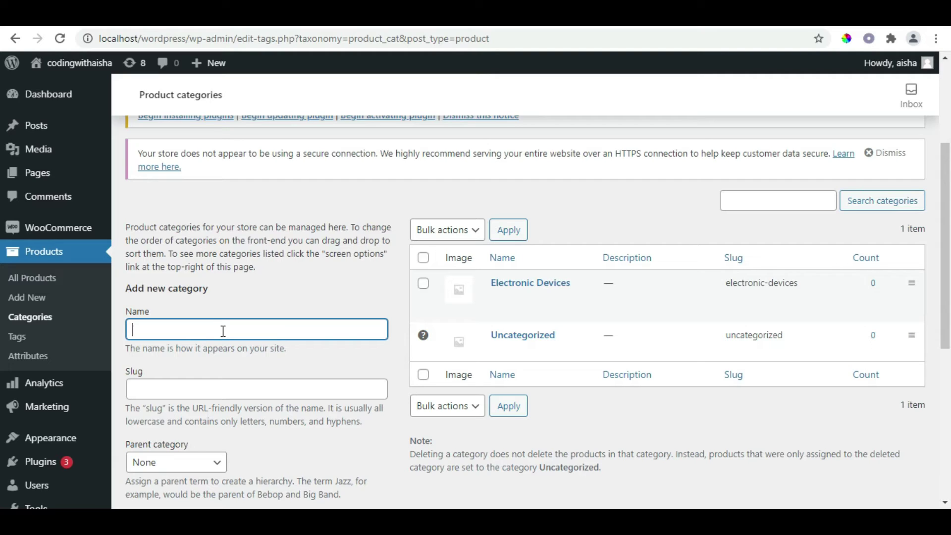
{"action": "type", "text": "Smart Phones"}
{"action": "left_click", "coordinate": [168, 463]}
{"action": "left_click", "coordinate": [165, 430]}
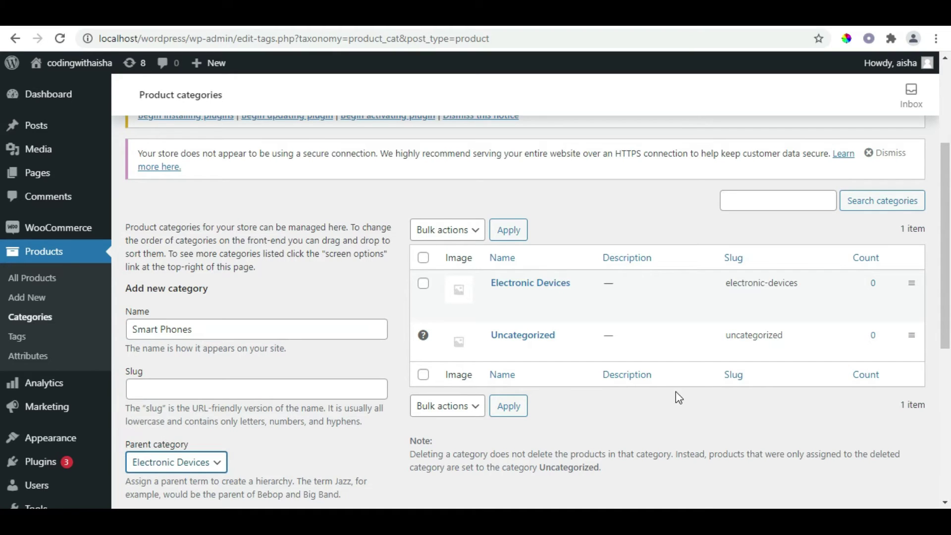
{"action": "left_click_drag", "start_coordinate": [947, 306], "coordinate": [947, 428]}
{"action": "left_click", "coordinate": [182, 490]}
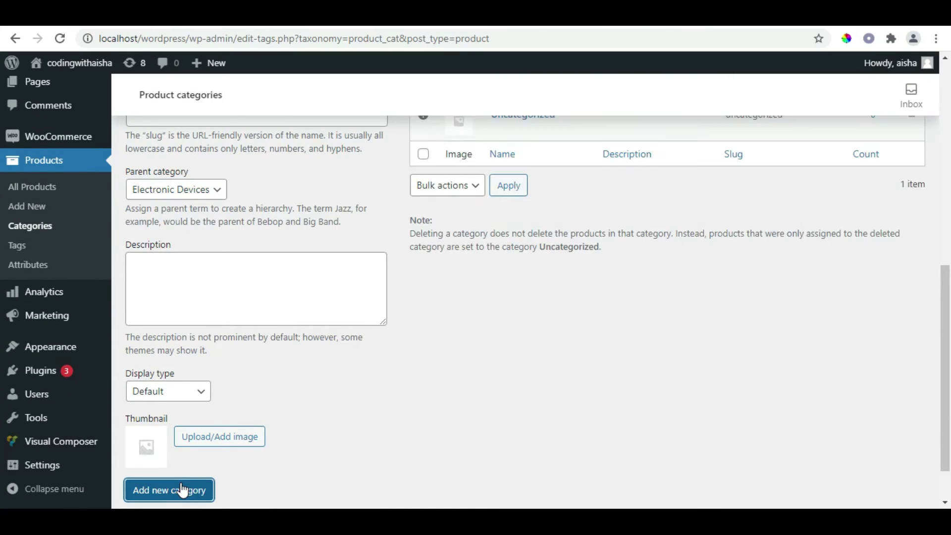
{"action": "left_click_drag", "start_coordinate": [945, 363], "coordinate": [946, 231]}
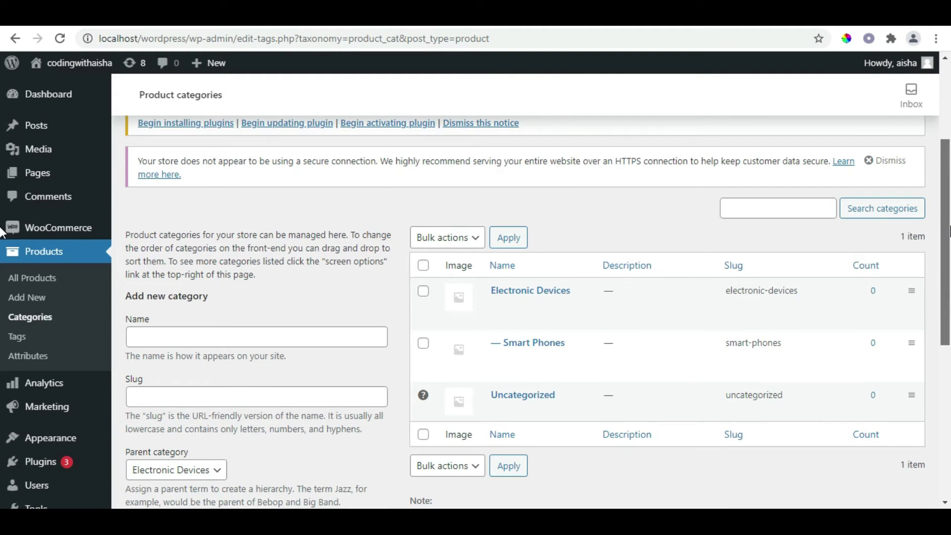
{"action": "mouse_move", "coordinate": [627, 302]}
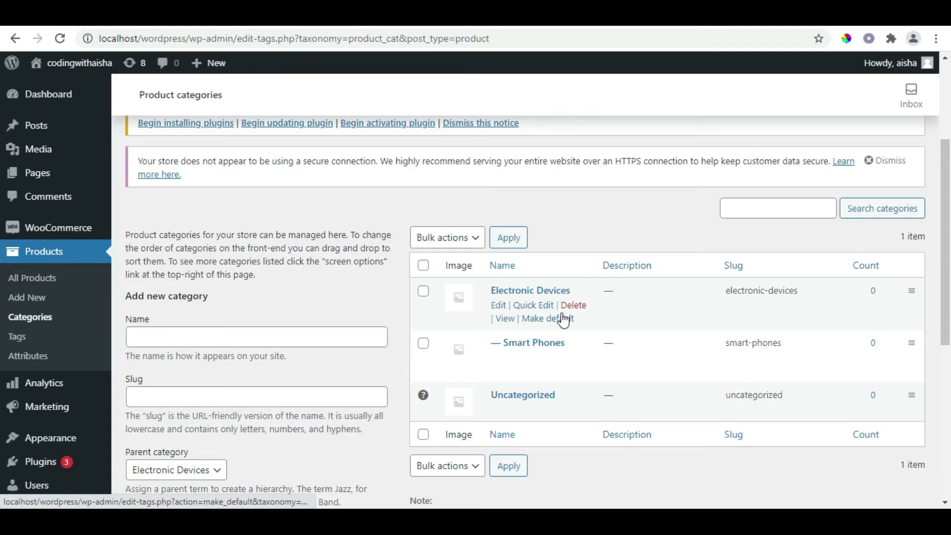
{"action": "mouse_move", "coordinate": [558, 340]}
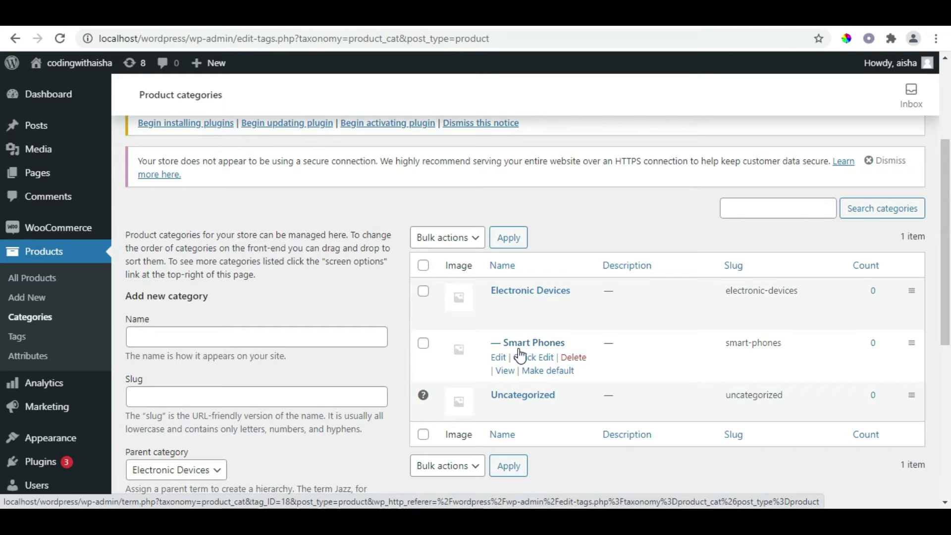
Open a blank form for a new product and bring its name and description fields into view.
{"action": "left_click", "coordinate": [26, 300]}
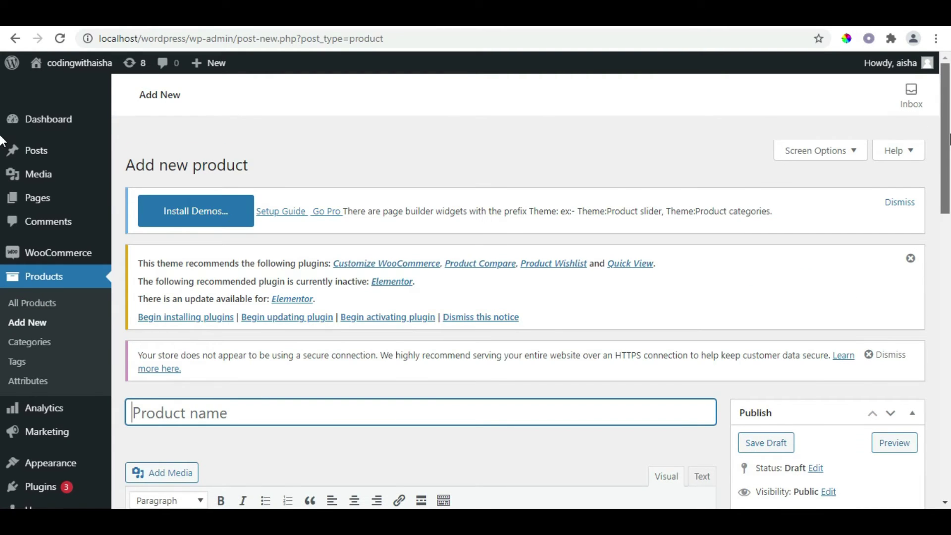
{"action": "scroll", "coordinate": [2, 141], "scroll_direction": "down", "scroll_amount": 4}
{"action": "scroll", "coordinate": [2, 198], "scroll_direction": "up", "scroll_amount": 1}
{"action": "scroll", "coordinate": [2, 201], "scroll_direction": "down", "scroll_amount": 1}
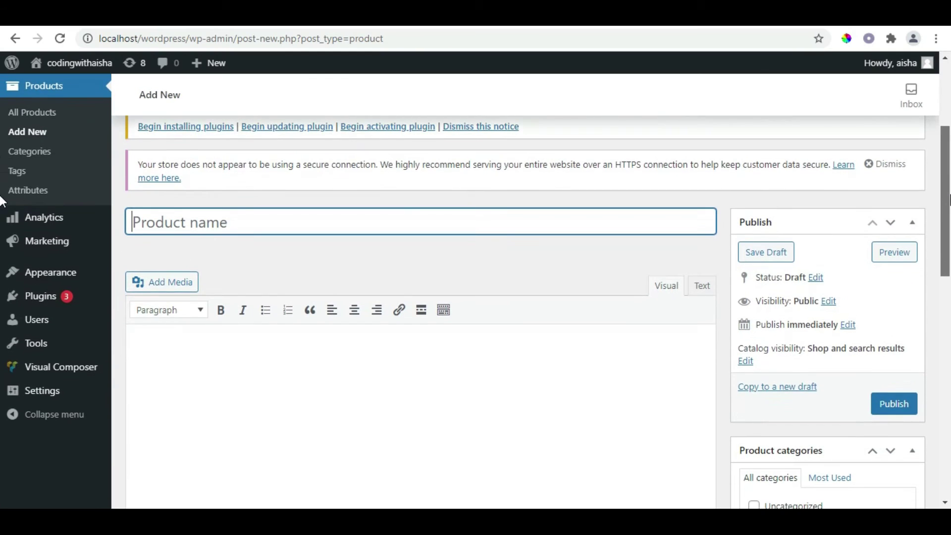
Copy the title from Notepad into the product name: "realme C11 - 6.5" Display - 13MP Dual Camera - 2GB RAM - 32GB ROM - 5000 mAh Battery".
{"action": "key", "text": "alt+Tab"}
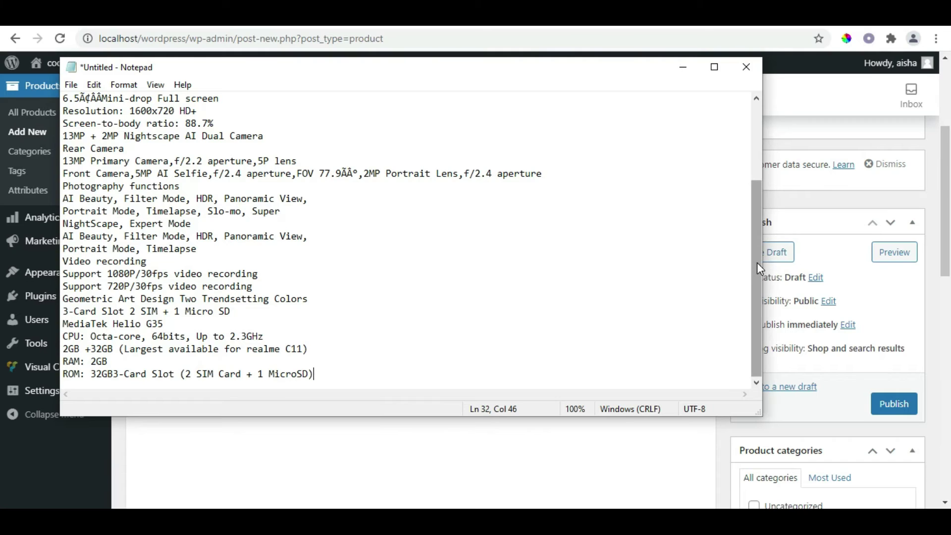
{"action": "left_click_drag", "start_coordinate": [757, 268], "coordinate": [754, 166]}
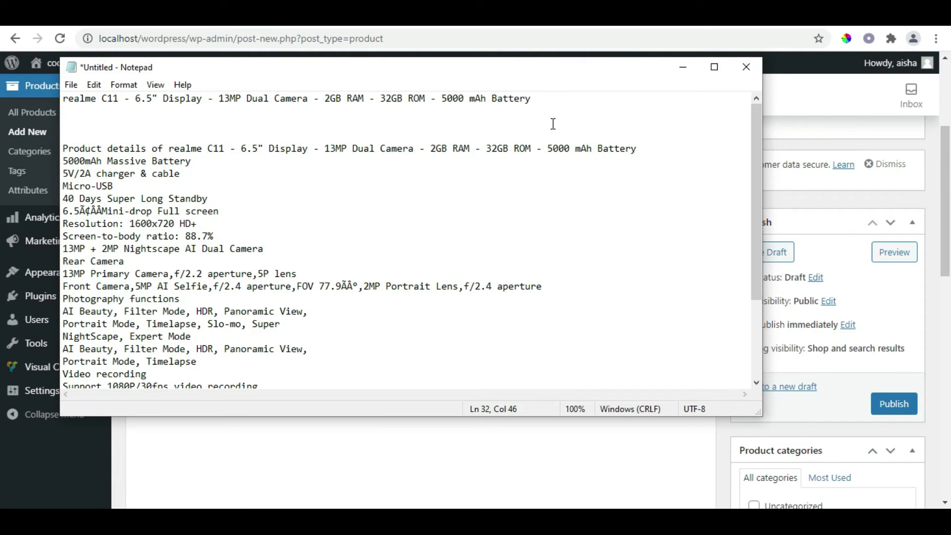
{"action": "left_click", "coordinate": [536, 98]}
{"action": "left_click_drag", "start_coordinate": [532, 97], "coordinate": [57, 102]}
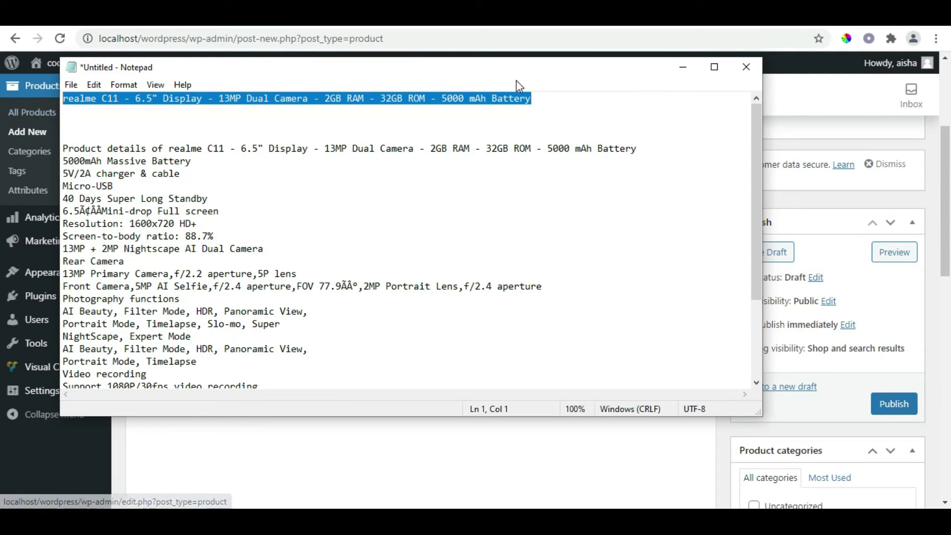
{"action": "left_click", "coordinate": [683, 72]}
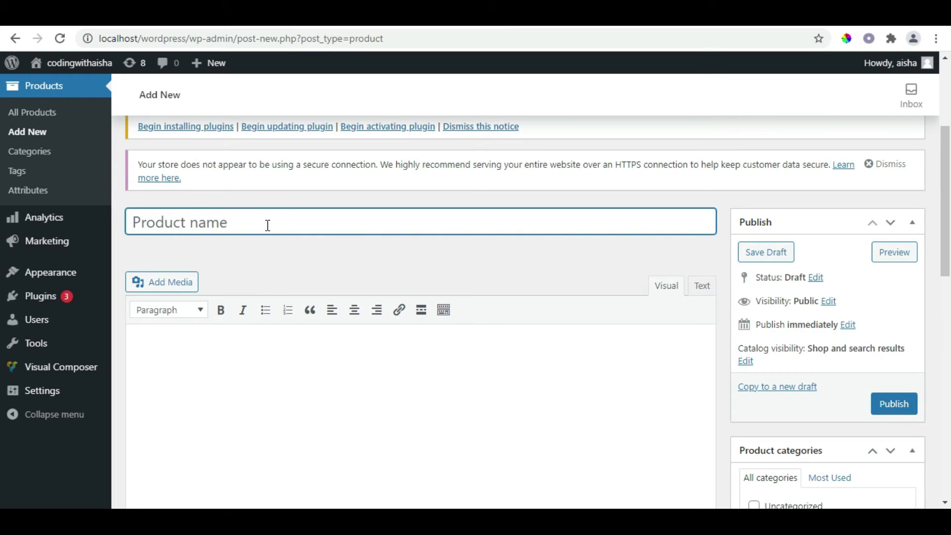
{"action": "type", "text": "Realme C11 - 6.5\" Display - 13MP Dual Camera - 2GB RAM - 32GB ROM - 5000 mAh Battery"}
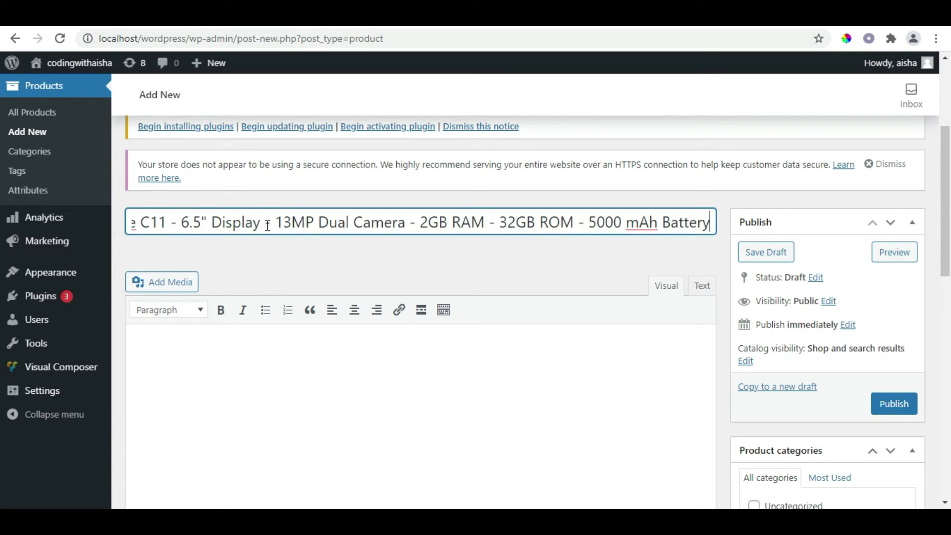
Copy the full product details text for the realme C11 from Notepad into the product description.
{"action": "left_click", "coordinate": [249, 364]}
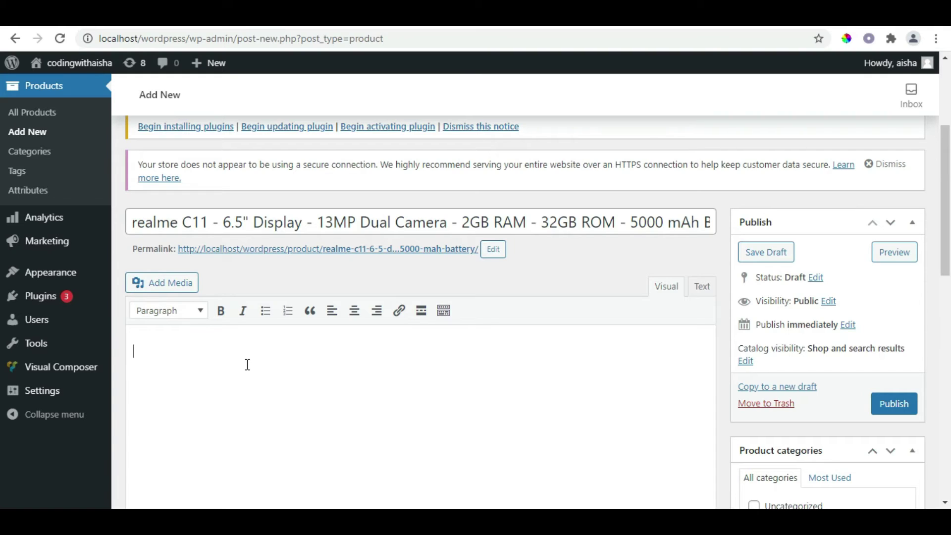
{"action": "left_click", "coordinate": [249, 366]}
{"action": "left_click", "coordinate": [376, 519]}
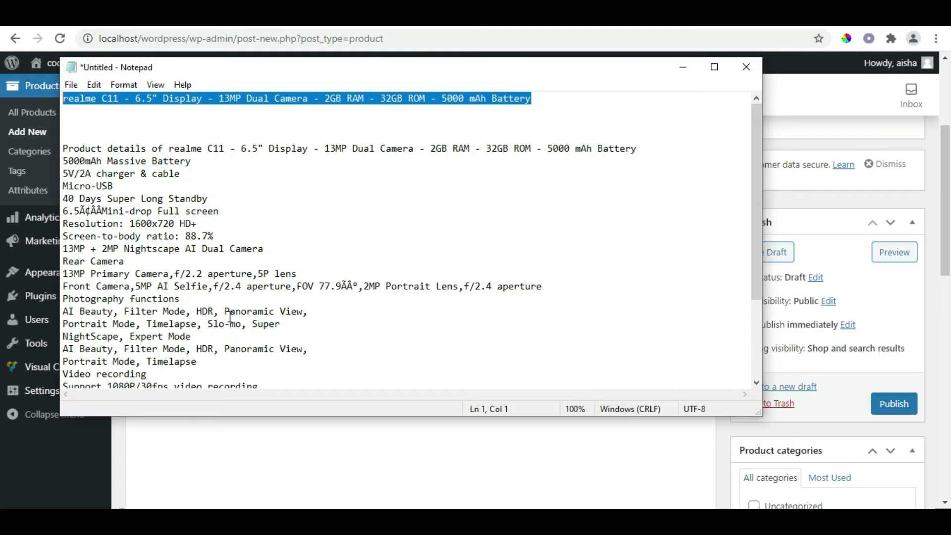
{"action": "key", "text": "ctrl+x"}
{"action": "key", "text": "ctrl+a"}
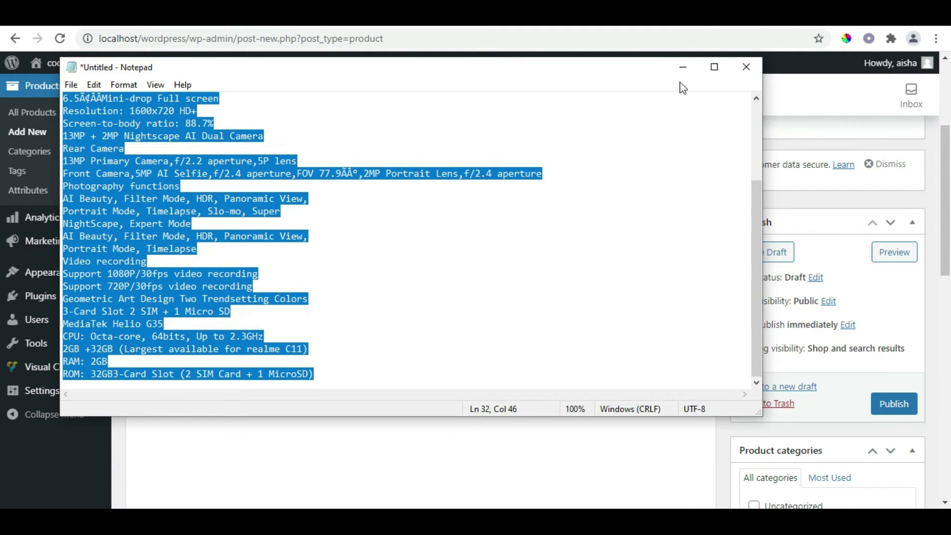
{"action": "left_click", "coordinate": [683, 69]}
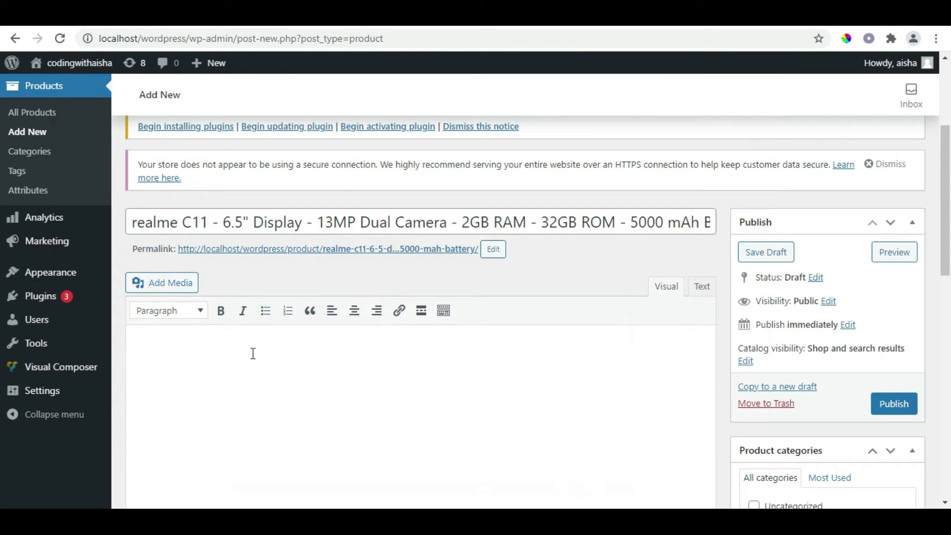
{"action": "key", "text": "ctrl+v"}
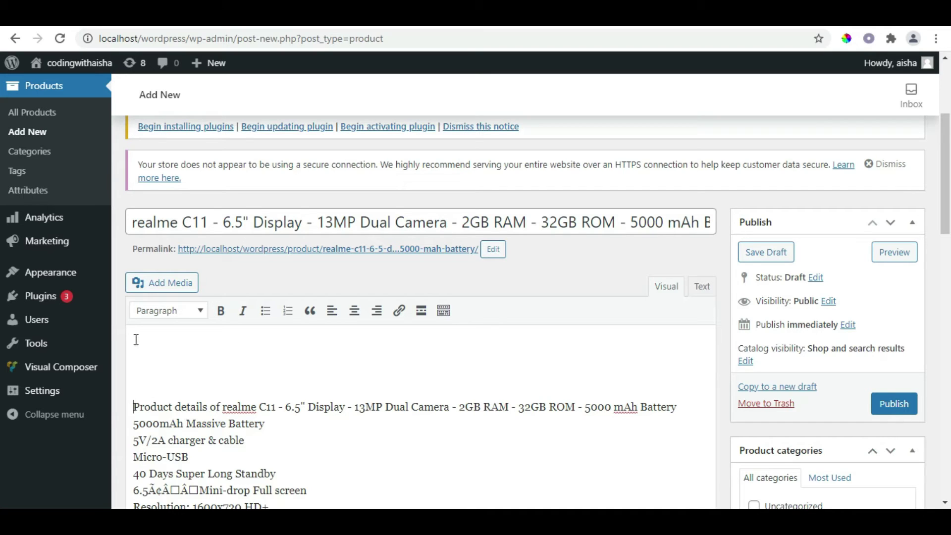
Delete the extra blank lines above the "Product details of realme C11" line in the description.
{"action": "key", "text": "Delete"}
{"action": "key", "text": "Delete"}
{"action": "key", "text": "Delete"}
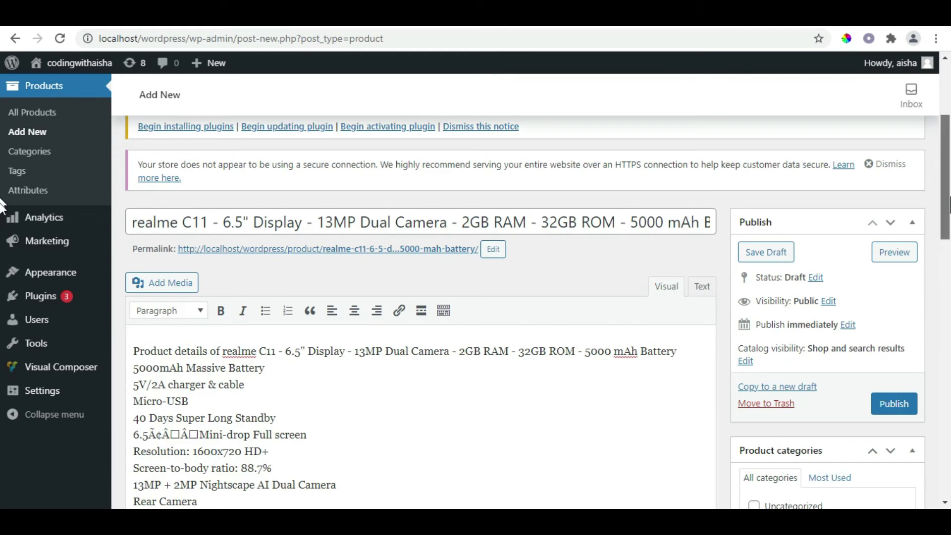
Assign the product to the Electronic Devices category and its Smart Phones subcategory.
{"action": "scroll", "coordinate": [2, 204], "scroll_direction": "down", "scroll_amount": 10}
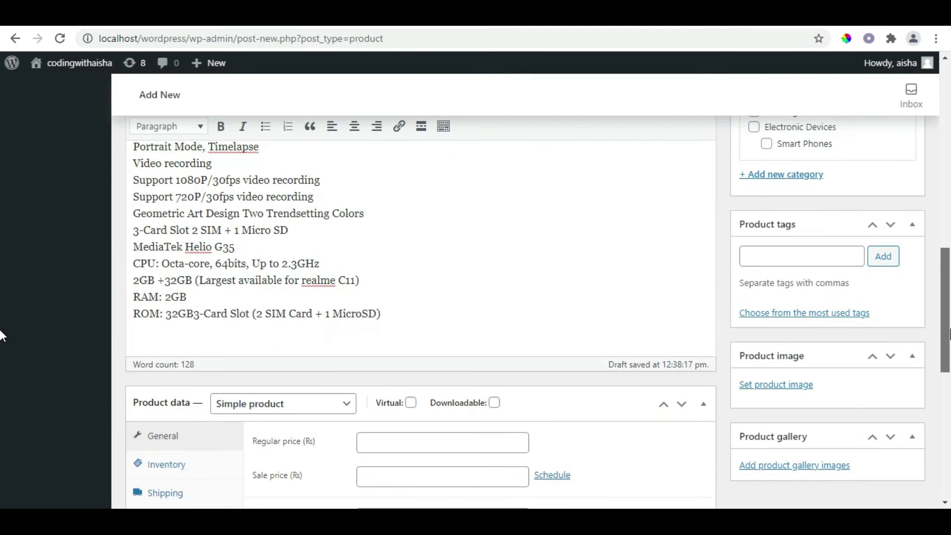
{"action": "scroll", "coordinate": [2, 332], "scroll_direction": "up", "scroll_amount": 5}
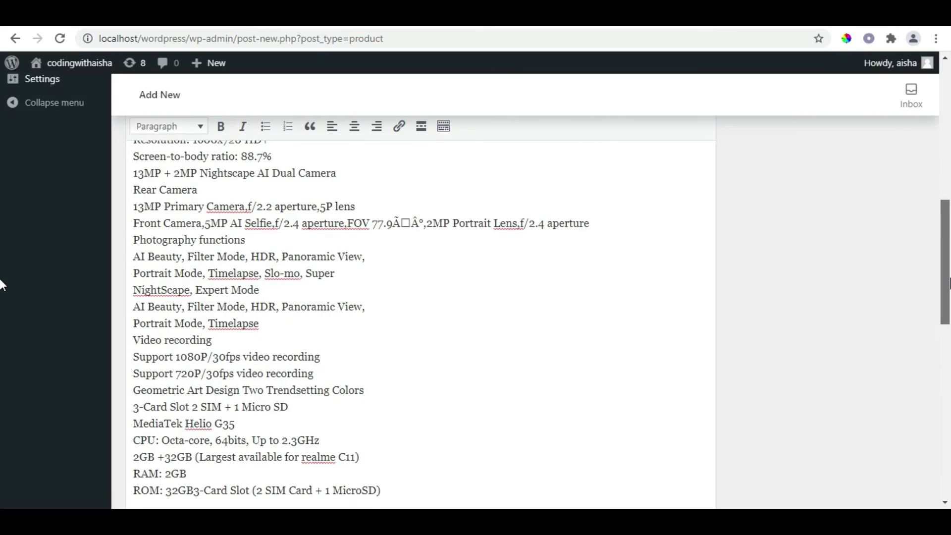
{"action": "scroll", "coordinate": [2, 255], "scroll_direction": "up", "scroll_amount": 5}
{"action": "scroll", "coordinate": [2, 243], "scroll_direction": "down", "scroll_amount": 3}
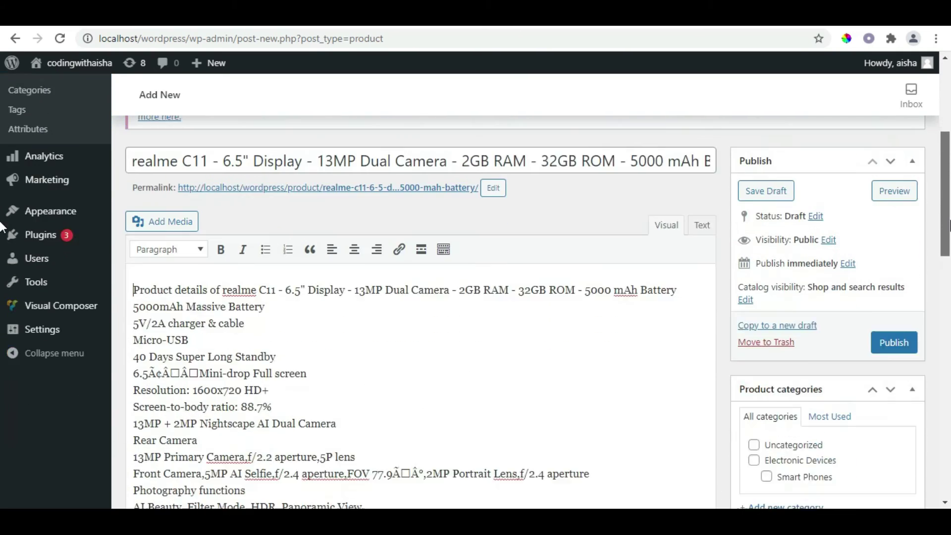
{"action": "scroll", "coordinate": [3, 240], "scroll_direction": "down", "scroll_amount": 1}
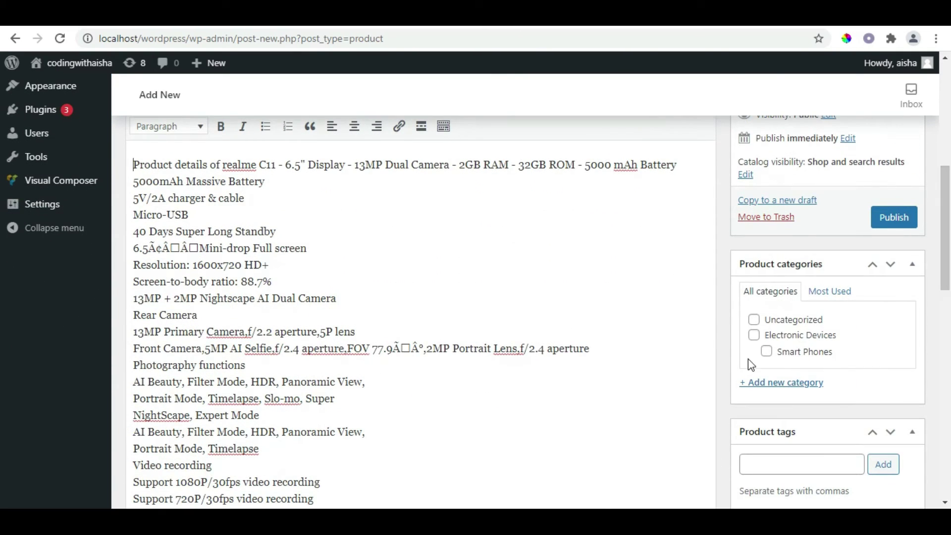
{"action": "left_click", "coordinate": [754, 336]}
{"action": "left_click", "coordinate": [766, 352]}
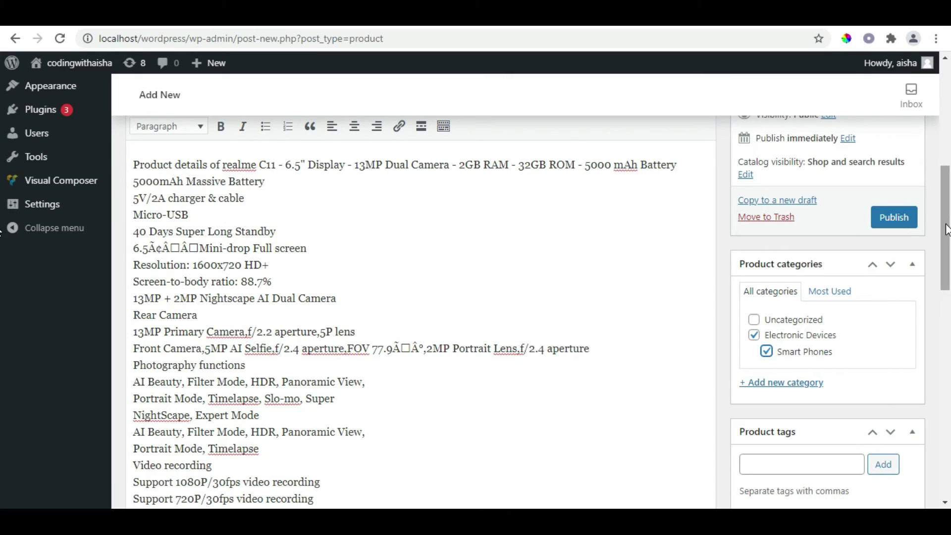
Upload realme-c11.jpg from the shopify folder on the Desktop and set it as the product image.
{"action": "scroll", "coordinate": [2, 267], "scroll_direction": "down", "scroll_amount": 5}
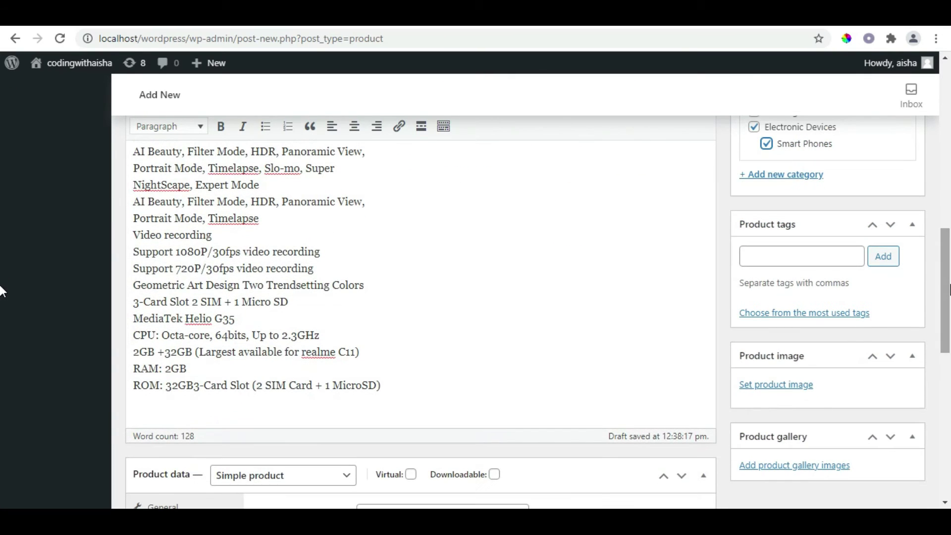
{"action": "left_click", "coordinate": [767, 389]}
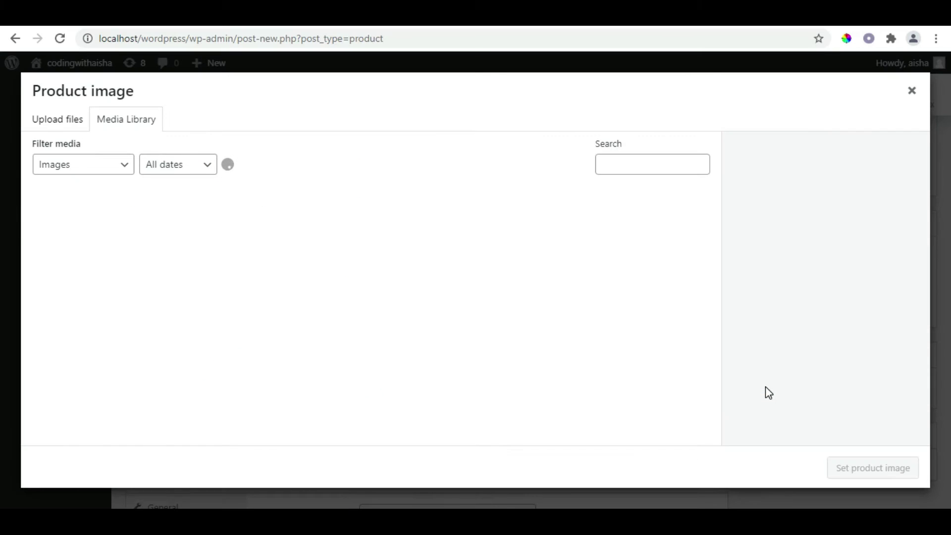
{"action": "left_click", "coordinate": [58, 125]}
{"action": "left_click", "coordinate": [483, 303]}
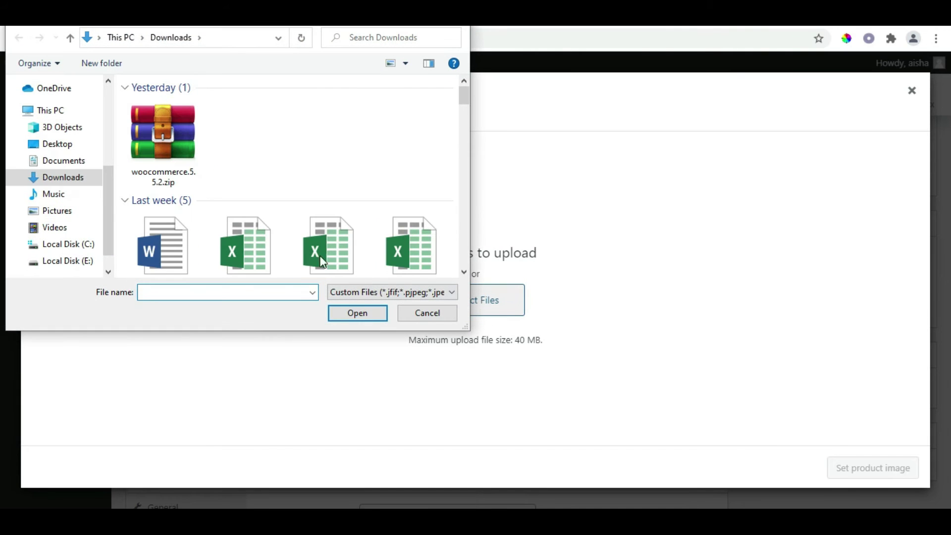
{"action": "left_click", "coordinate": [60, 144]}
{"action": "double_click", "coordinate": [234, 125]}
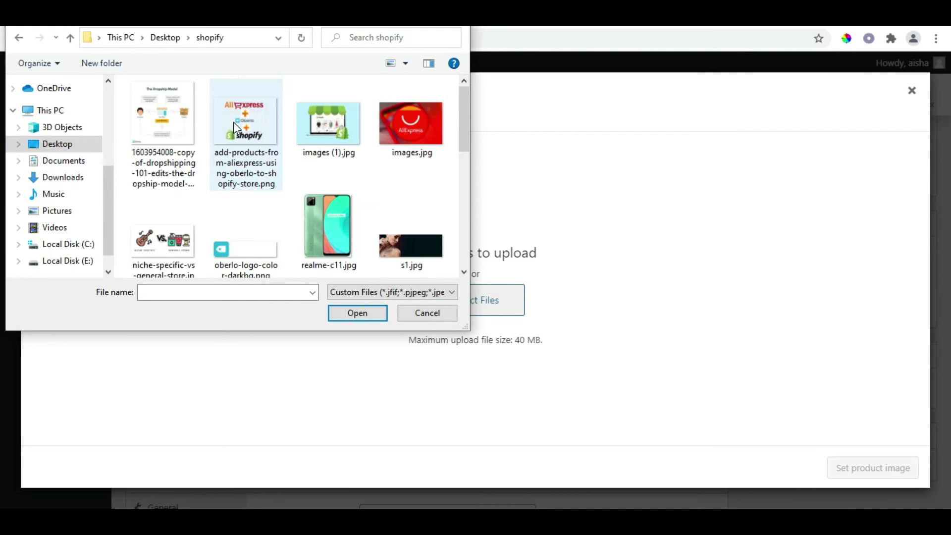
{"action": "left_click", "coordinate": [317, 225]}
{"action": "double_click", "coordinate": [318, 235]}
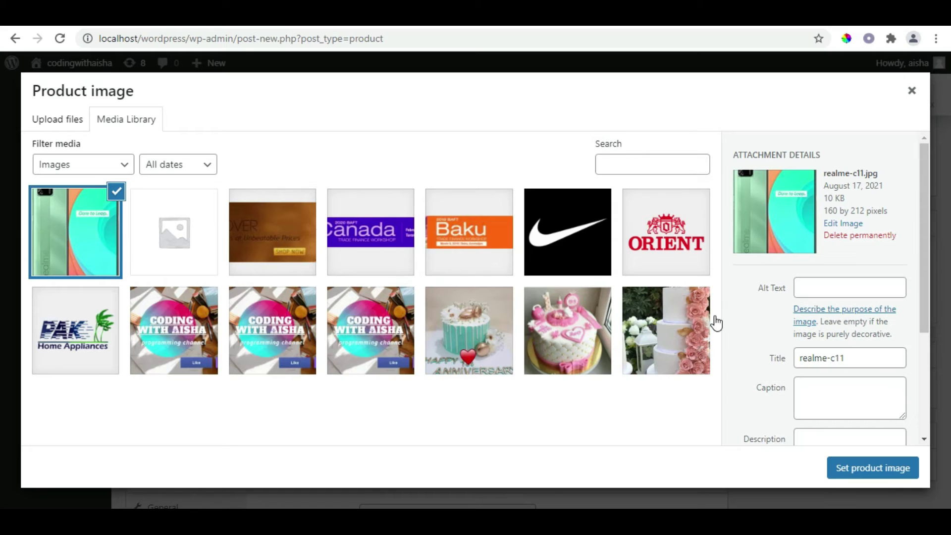
{"action": "left_click", "coordinate": [870, 466]}
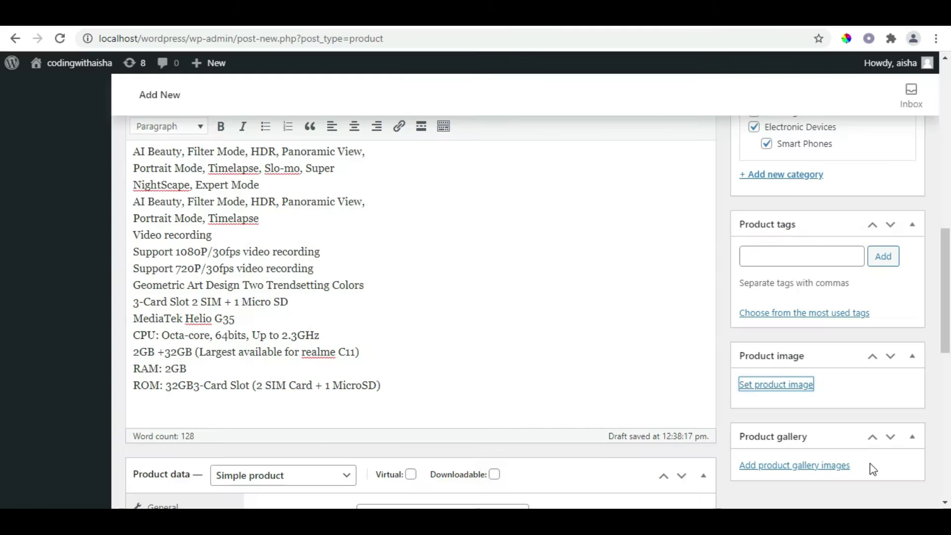
Choose Simple product as the product type and mark the product as virtual.
{"action": "left_click_drag", "start_coordinate": [948, 292], "coordinate": [949, 366]}
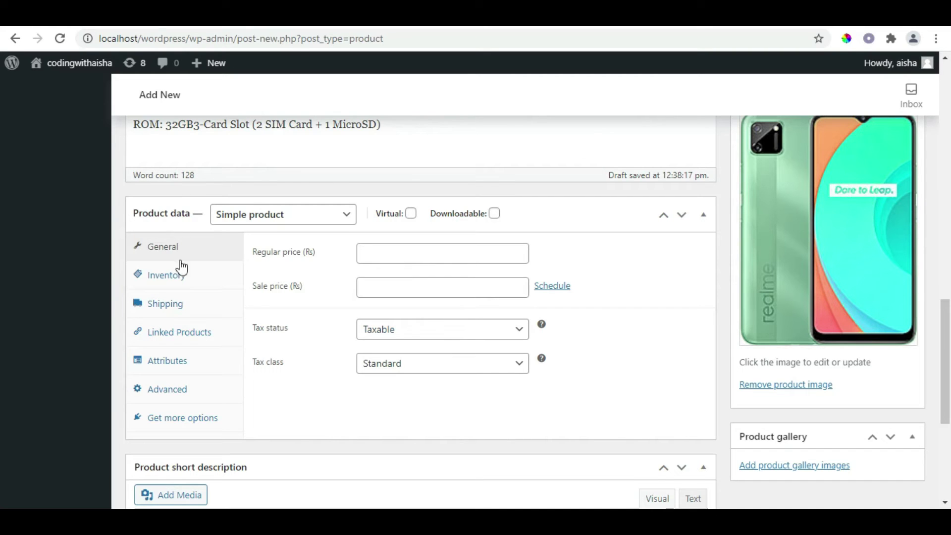
{"action": "left_click", "coordinate": [243, 218]}
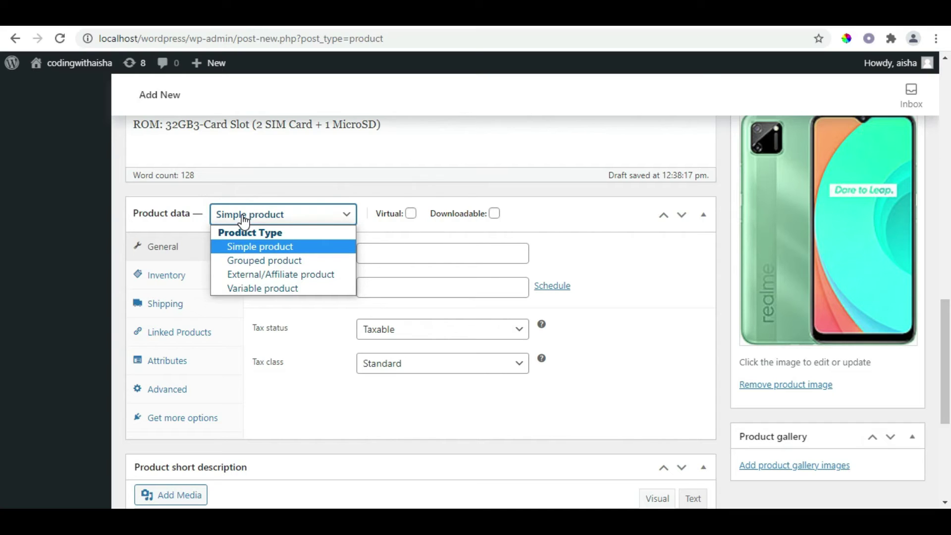
{"action": "left_click", "coordinate": [249, 247]}
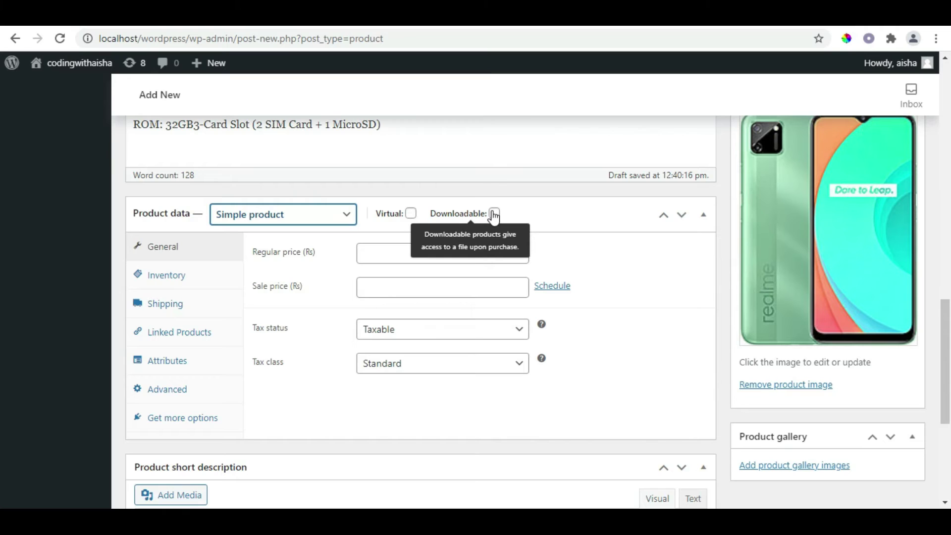
{"action": "left_click", "coordinate": [411, 213]}
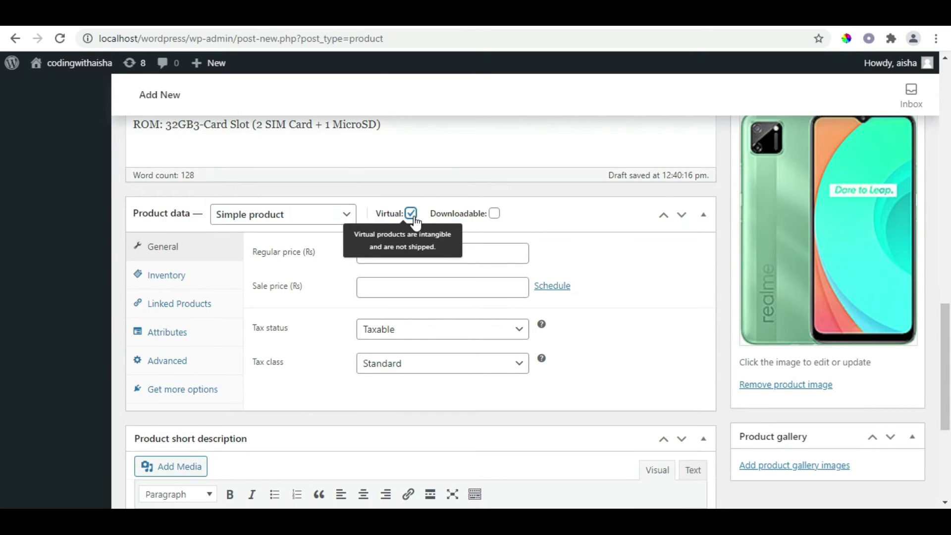
Set the regular price to 16000 Rs and open the sale price date fields.
{"action": "left_click", "coordinate": [395, 260]}
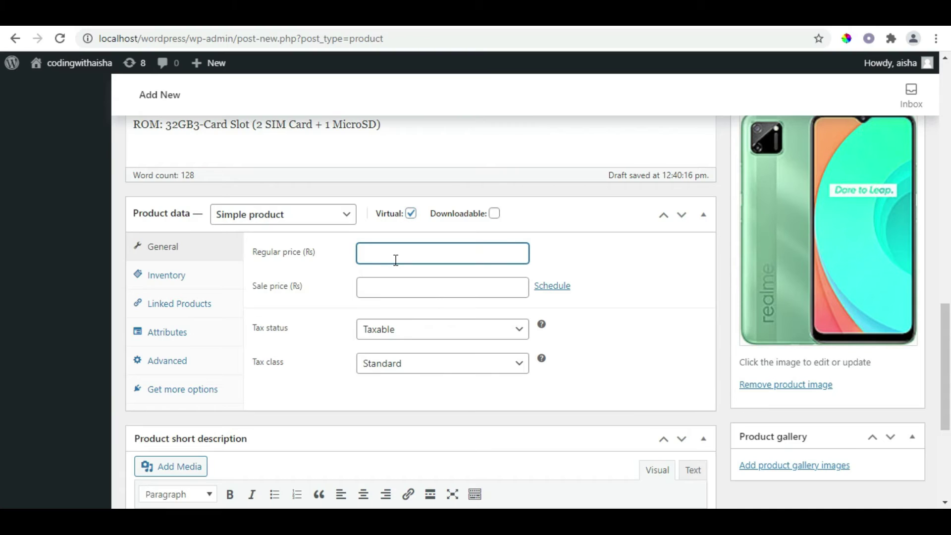
{"action": "type", "text": "16000"}
{"action": "left_click", "coordinate": [386, 284]}
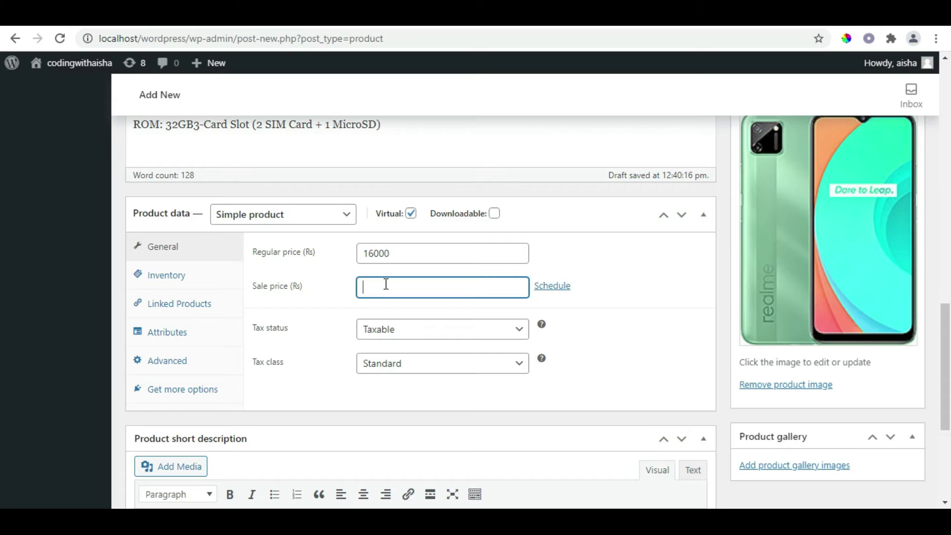
{"action": "left_click", "coordinate": [556, 287]}
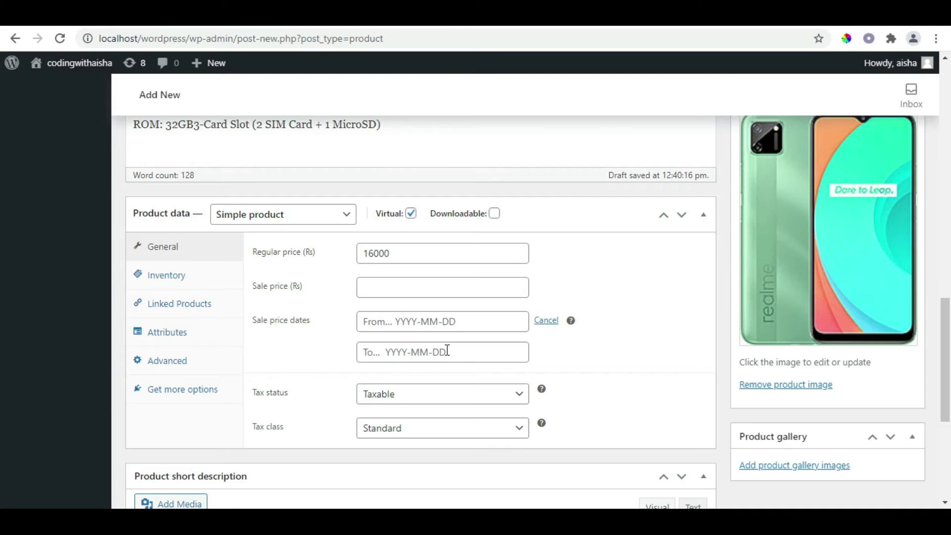
{"action": "left_click_drag", "start_coordinate": [401, 252], "coordinate": [317, 245]}
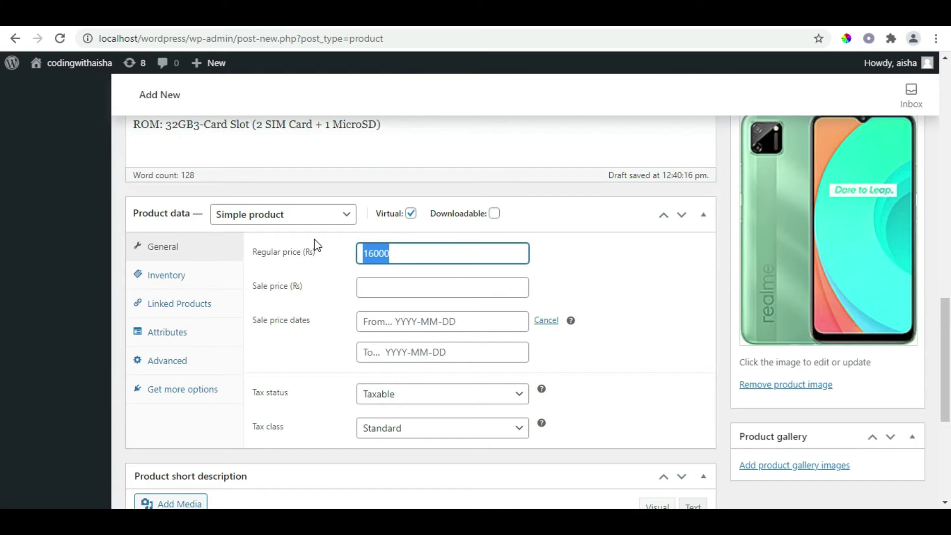
Set the product's tax status to Shipping only and its tax class to Standard.
{"action": "left_click", "coordinate": [420, 397]}
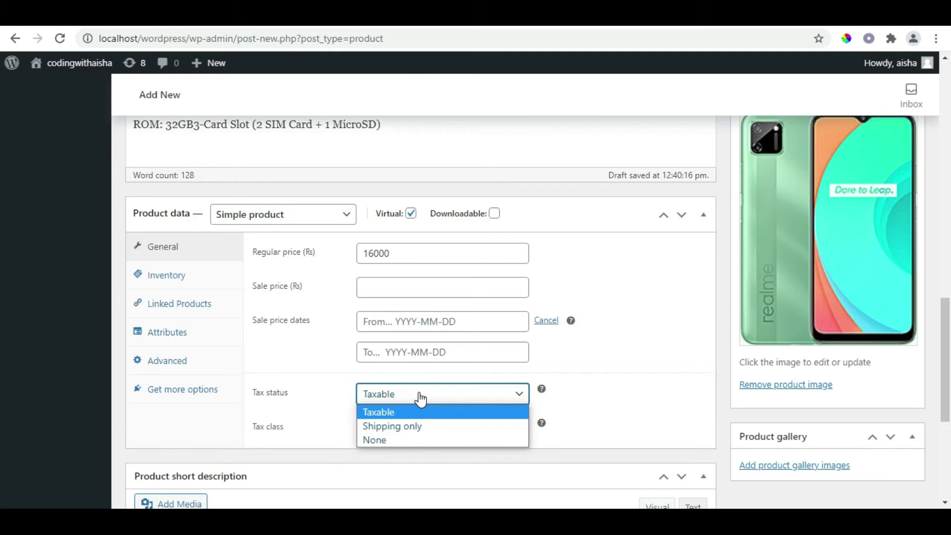
{"action": "left_click", "coordinate": [416, 429]}
{"action": "left_click", "coordinate": [416, 434]}
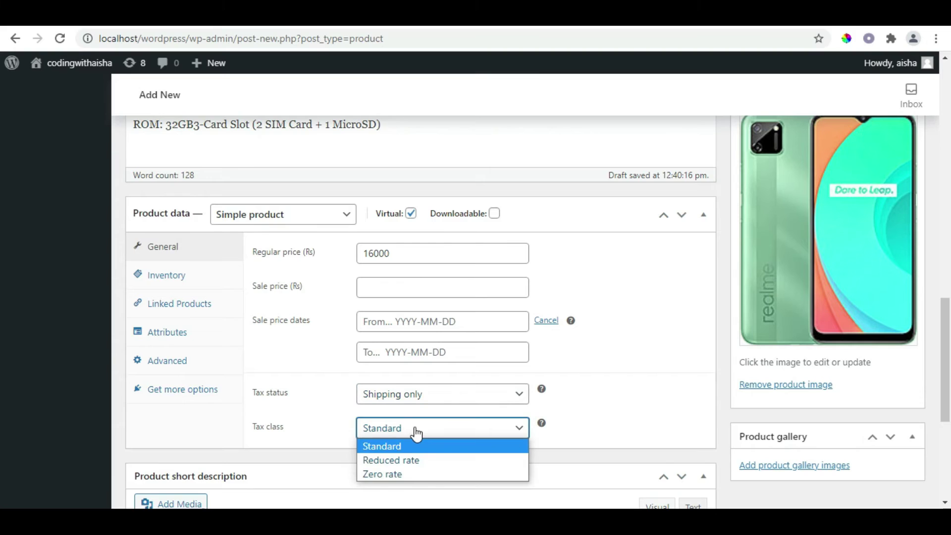
{"action": "left_click", "coordinate": [416, 434]}
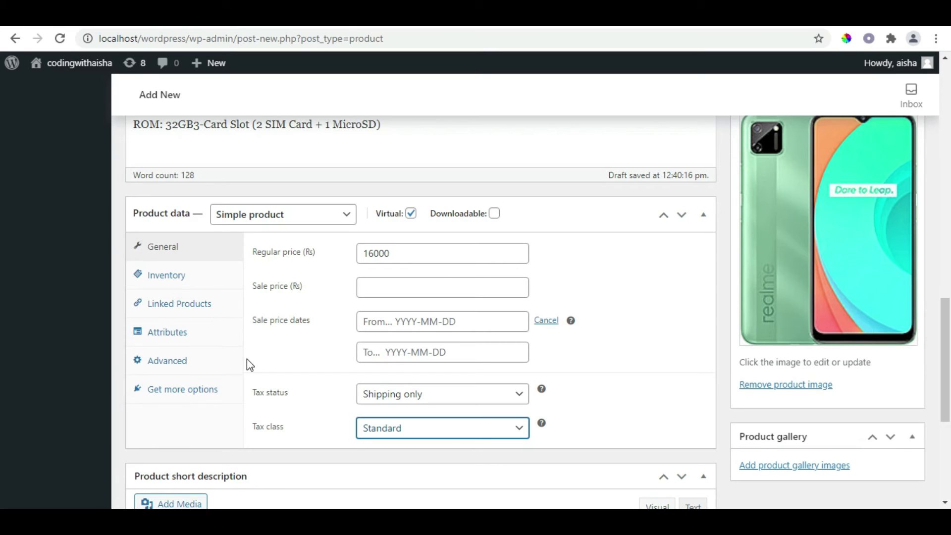
Enter 124346467 as the product's SKU in the inventory settings.
{"action": "left_click", "coordinate": [173, 276]}
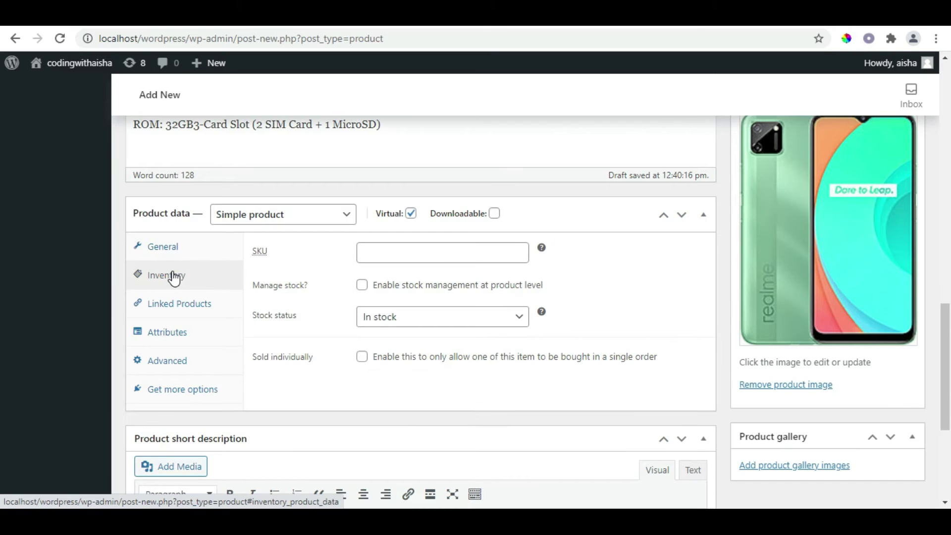
{"action": "left_click", "coordinate": [381, 249]}
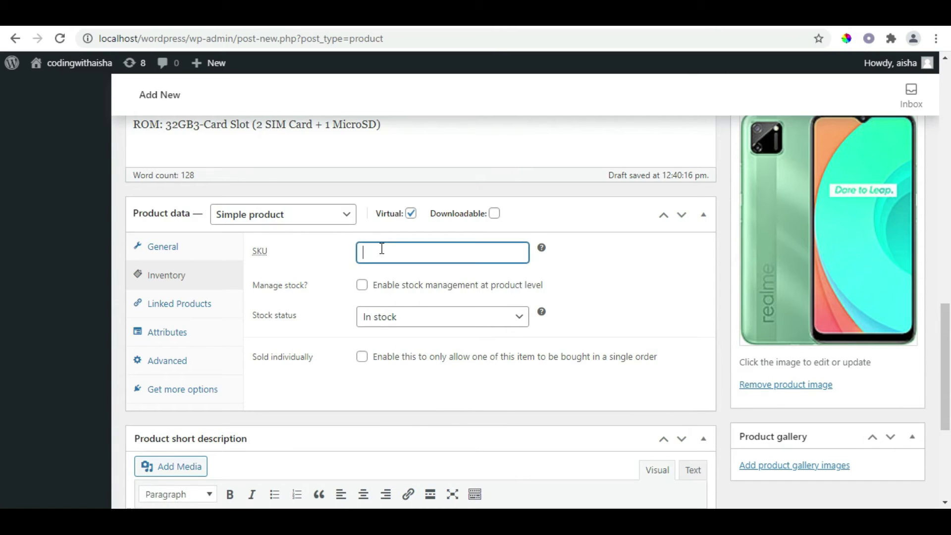
{"action": "type", "text": "124346467"}
{"action": "left_click", "coordinate": [362, 287]}
{"action": "left_click", "coordinate": [382, 317]}
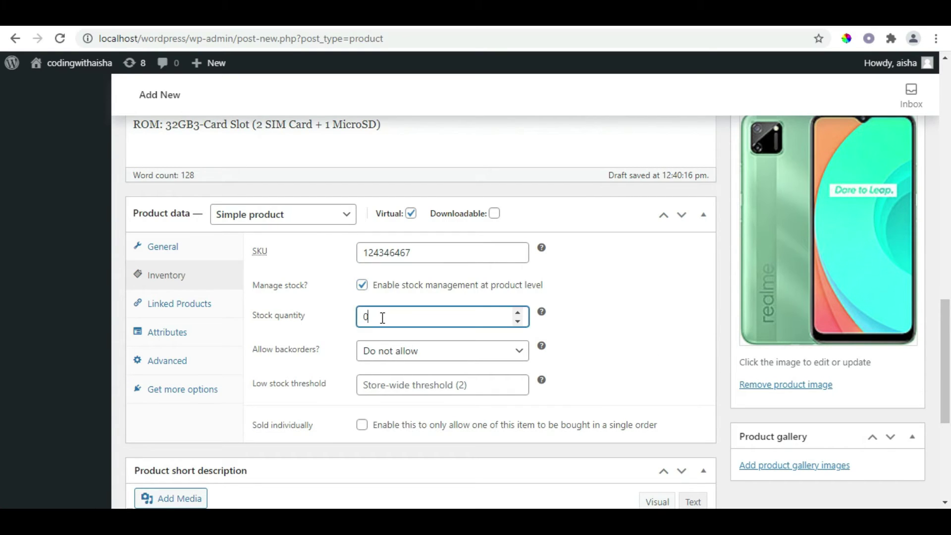
{"action": "left_click", "coordinate": [390, 363]}
{"action": "left_click", "coordinate": [389, 365]}
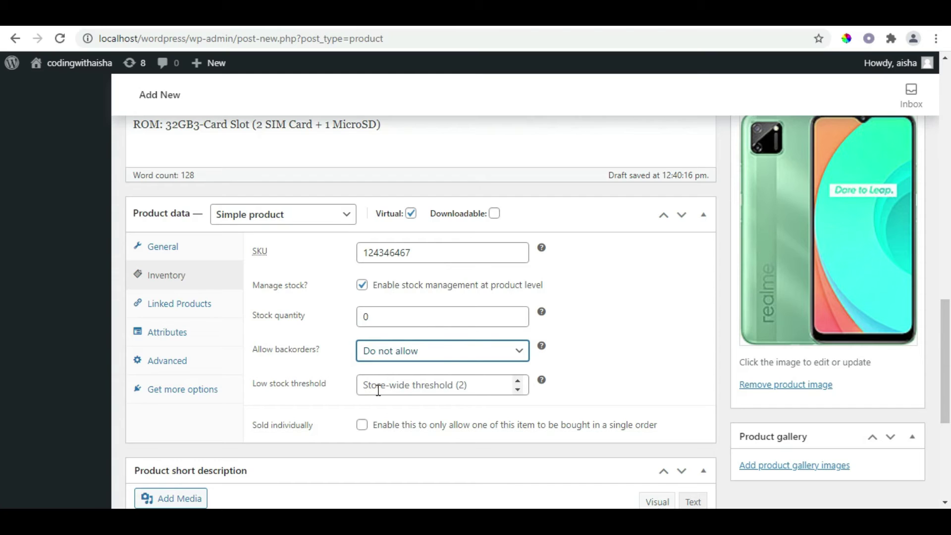
{"action": "left_click", "coordinate": [360, 289]}
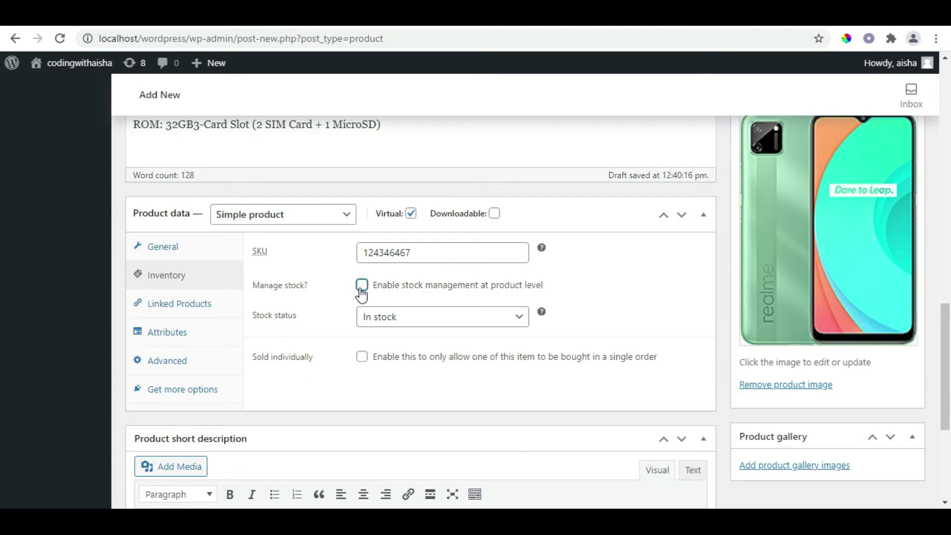
Choose In stock as the product's stock status.
{"action": "left_click", "coordinate": [384, 324]}
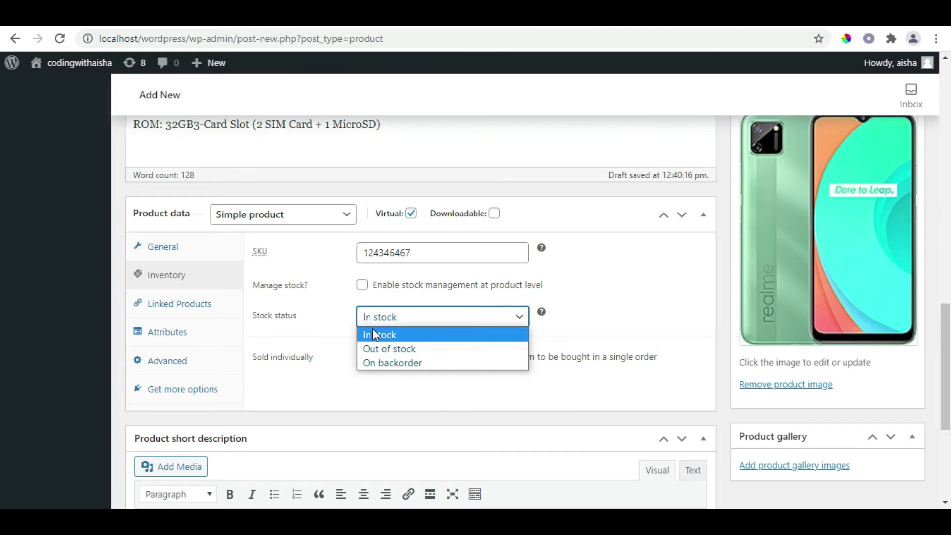
{"action": "left_click", "coordinate": [373, 331]}
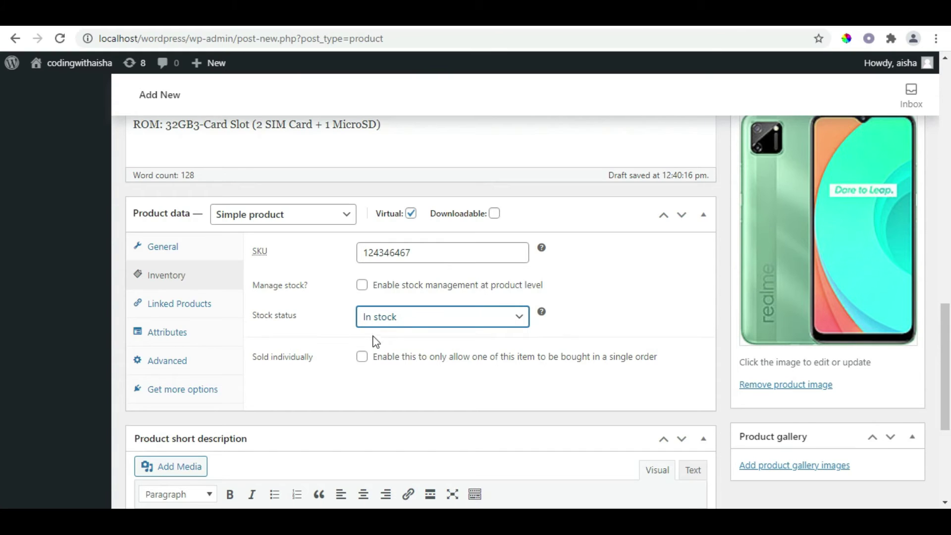
Limit purchases to one of this item per order and open the linked products settings.
{"action": "left_click", "coordinate": [361, 358]}
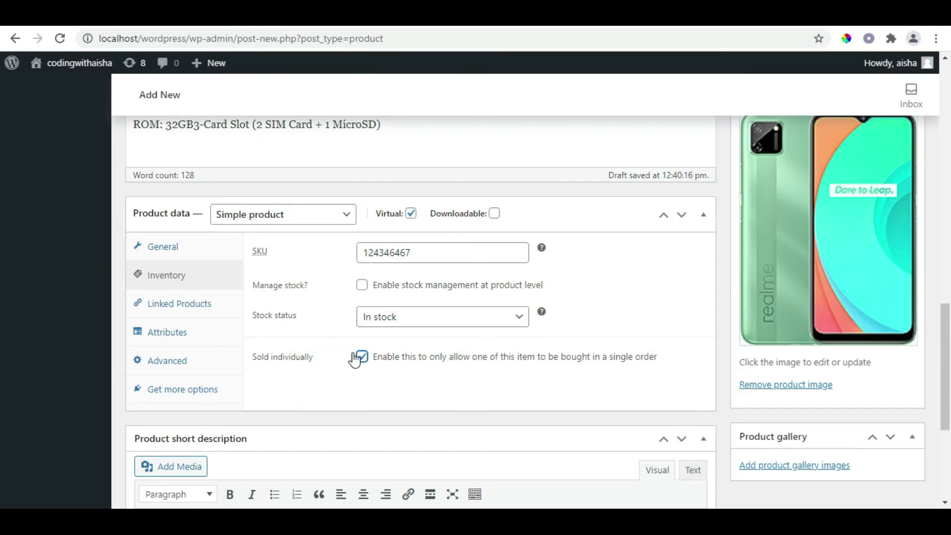
{"action": "left_click", "coordinate": [193, 314]}
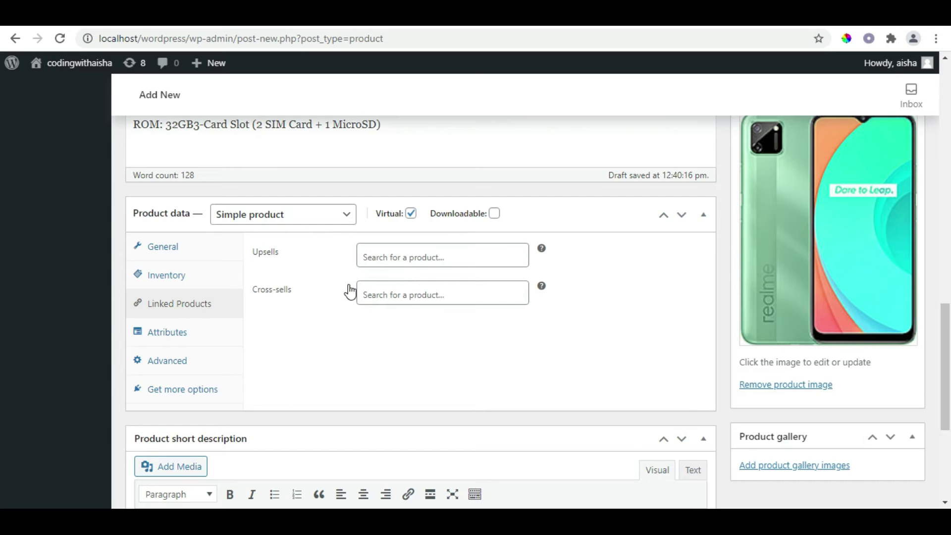
Switch to the Daraz site, browse its smartphones category and open the POCO M3 Pro 5G listing in a new tab.
{"action": "left_click", "coordinate": [397, 14]}
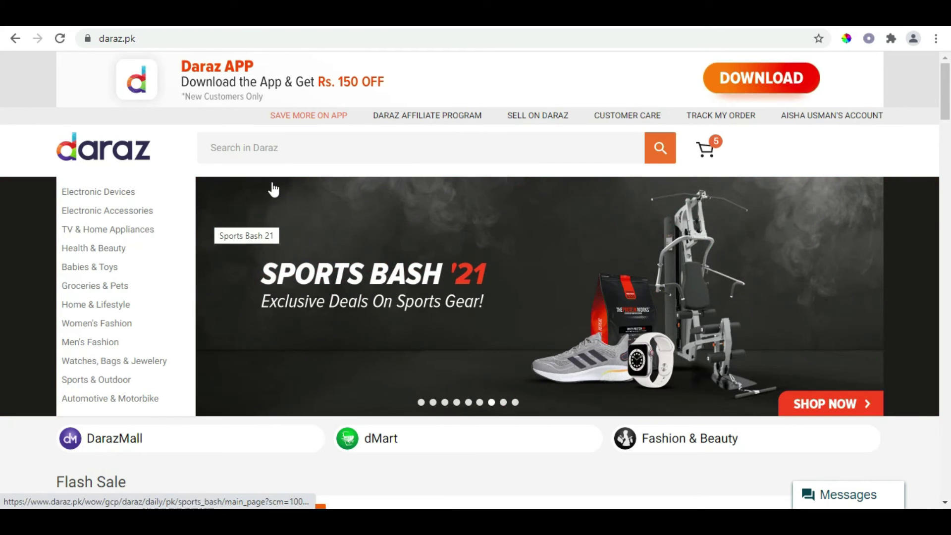
{"action": "mouse_move", "coordinate": [101, 196]}
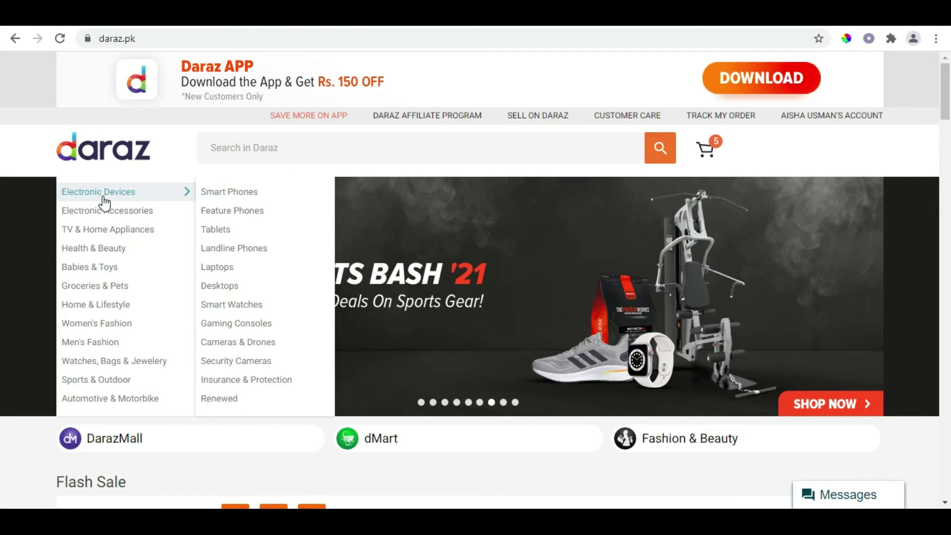
{"action": "left_click", "coordinate": [217, 196]}
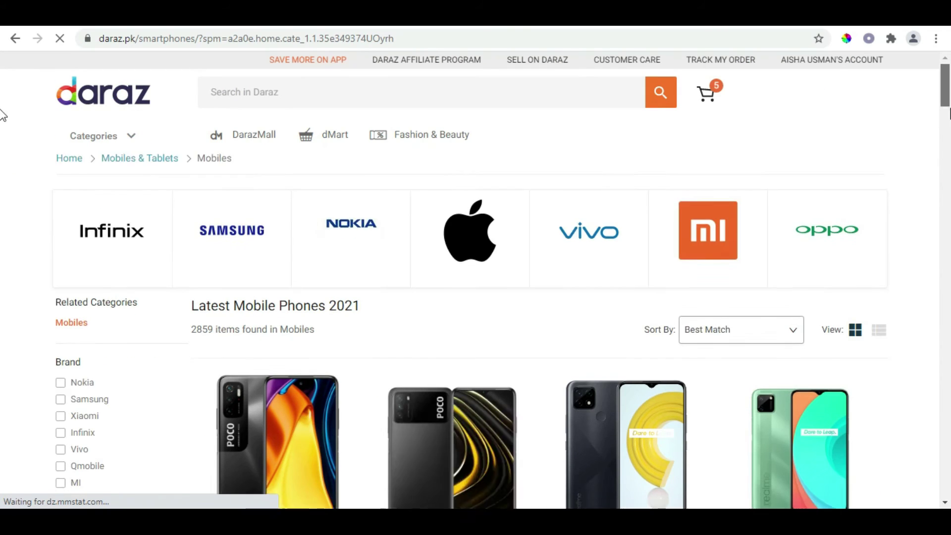
{"action": "scroll", "coordinate": [3, 117], "scroll_direction": "down", "scroll_amount": 13}
{"action": "scroll", "coordinate": [3, 119], "scroll_direction": "up", "scroll_amount": 9}
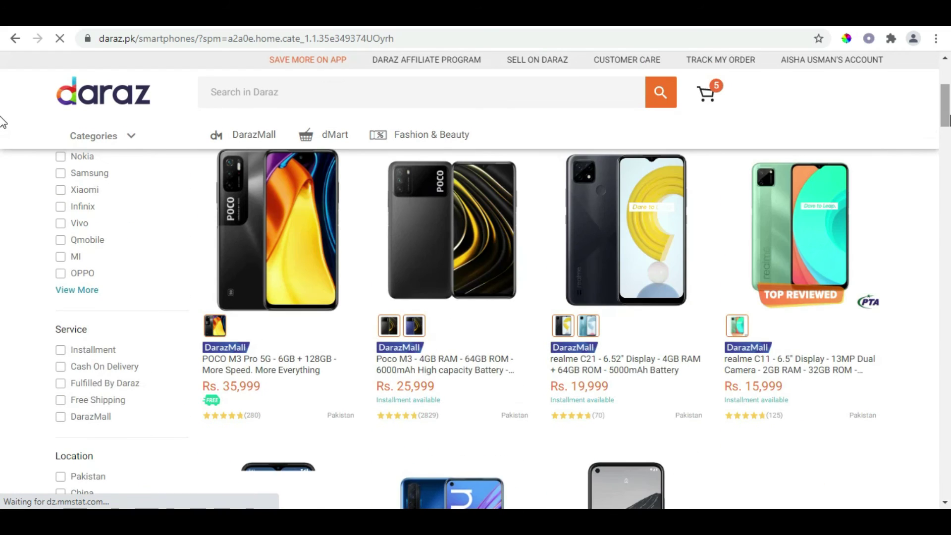
{"action": "right_click", "coordinate": [228, 244]}
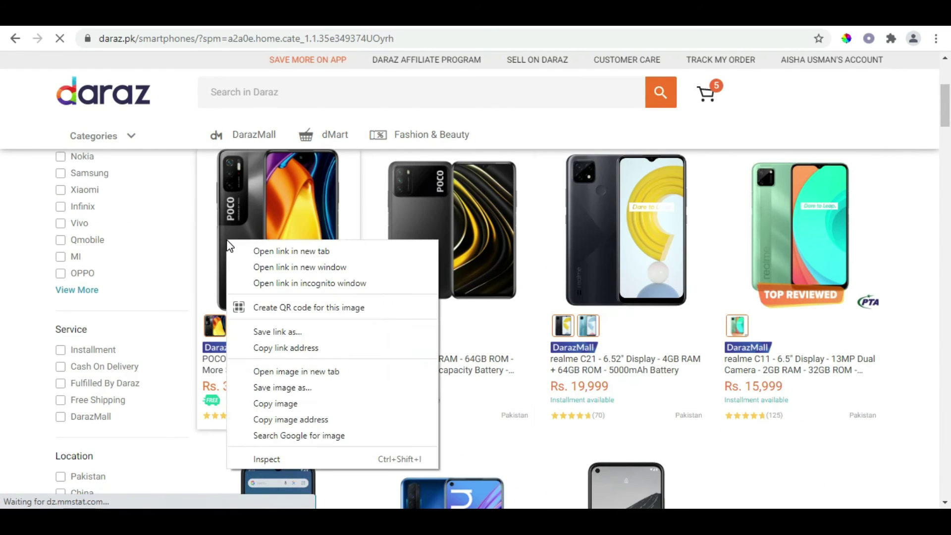
{"action": "left_click", "coordinate": [247, 251]}
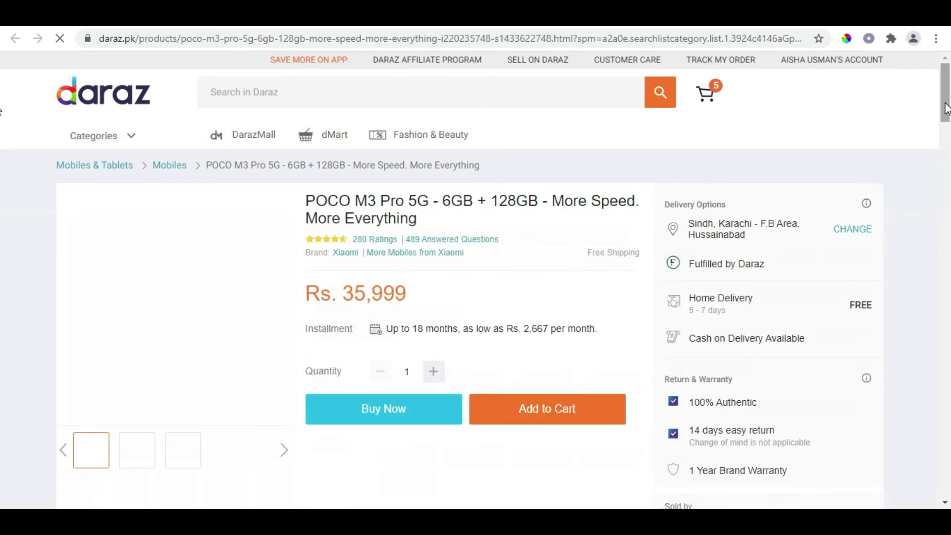
Look through the POCO M3 Pro 5G page for suggested products, and return to the WordPress product editor.
{"action": "left_click_drag", "start_coordinate": [946, 109], "coordinate": [948, 267]}
{"action": "left_click_drag", "start_coordinate": [949, 328], "coordinate": [950, 191]}
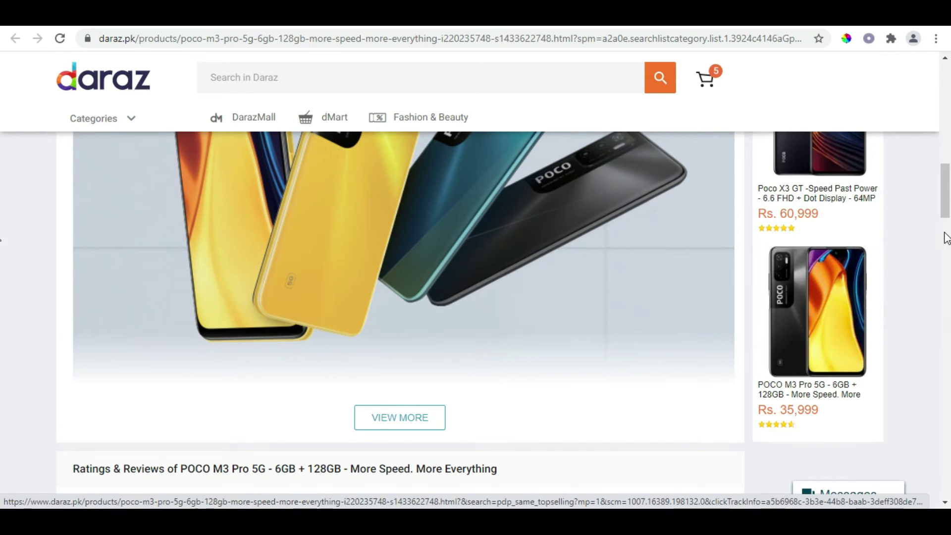
{"action": "left_click_drag", "start_coordinate": [947, 215], "coordinate": [947, 124]}
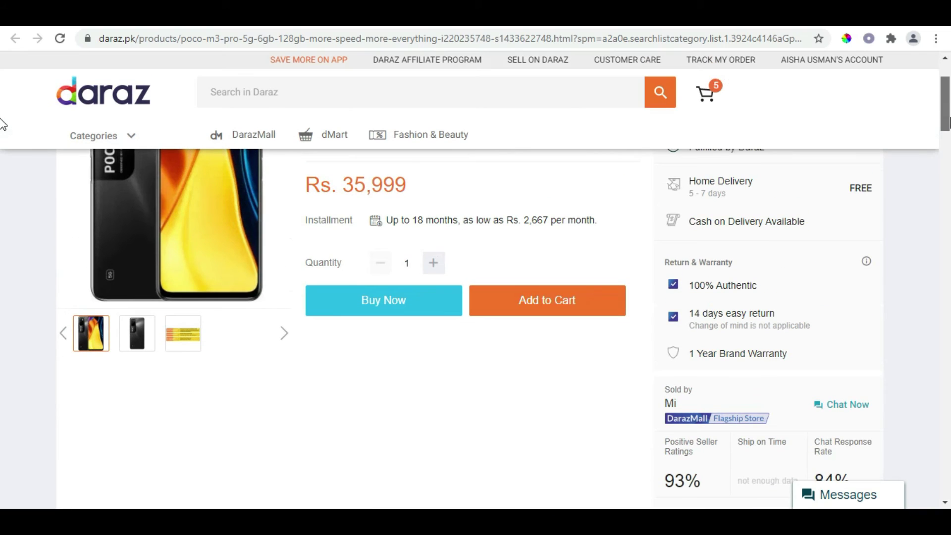
{"action": "key", "text": "ctrl+Tab"}
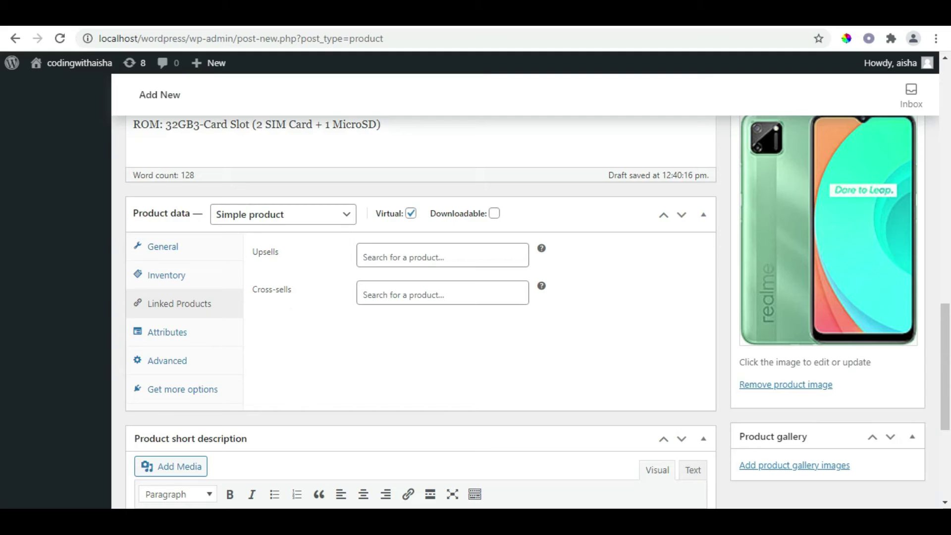
{"action": "left_click", "coordinate": [428, 253]}
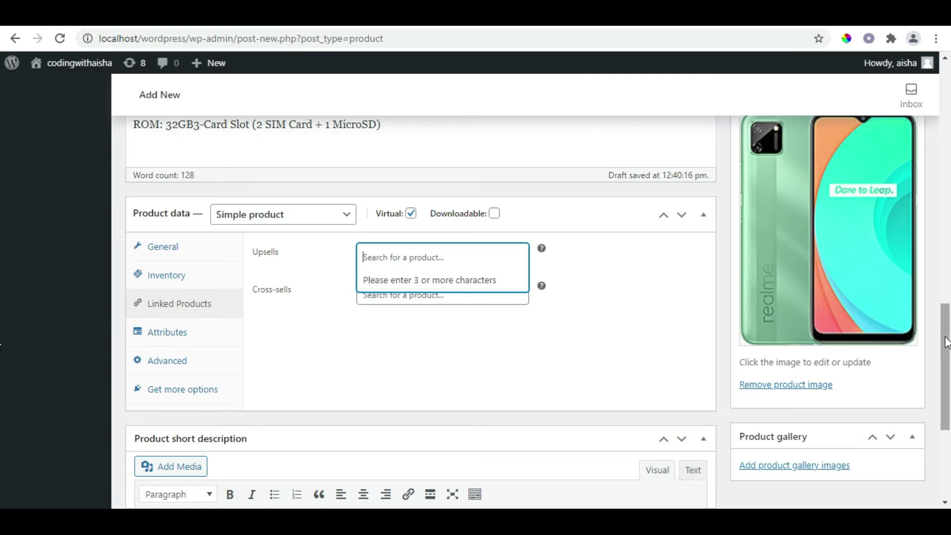
{"action": "mouse_move", "coordinate": [946, 342]}
{"action": "left_mouse_down"}
{"action": "mouse_move", "coordinate": [942, 155]}
{"action": "mouse_move", "coordinate": [950, 327]}
{"action": "left_mouse_up"}
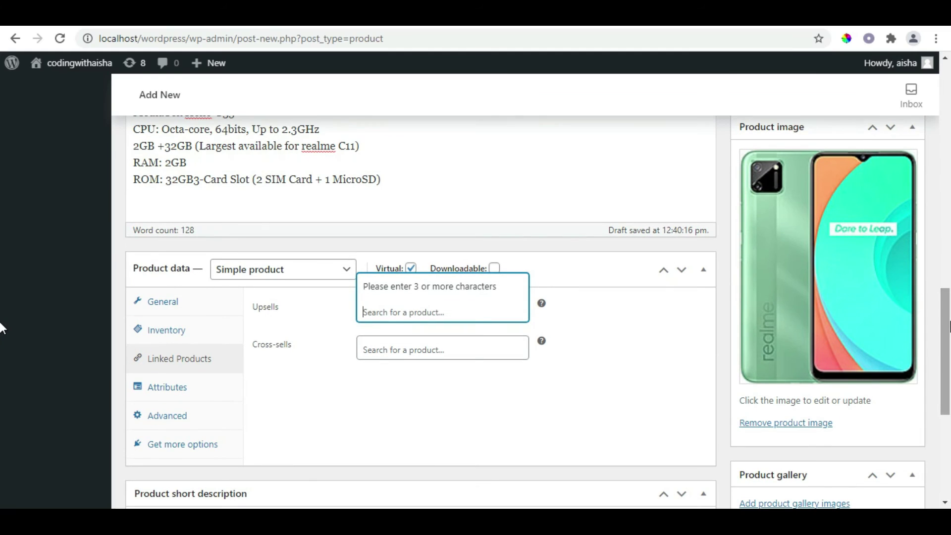
{"action": "type", "text": "re"}
{"action": "key", "text": "BackSpace"}
{"action": "key", "text": "BackSpace"}
{"action": "left_click", "coordinate": [614, 453]}
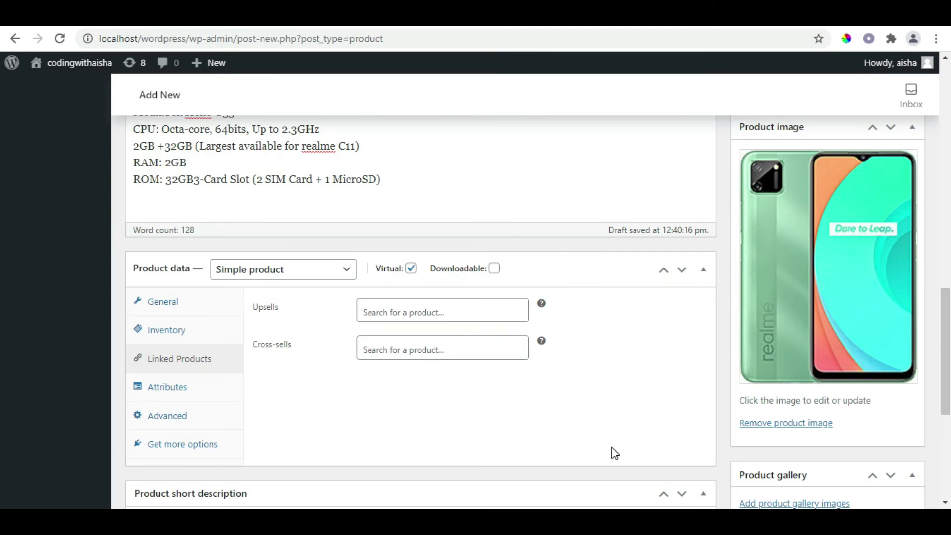
On Daraz, open the checkout page for the POCO M3 Pro 5G to examine it, and return to the WordPress product editor.
{"action": "left_click", "coordinate": [366, 14]}
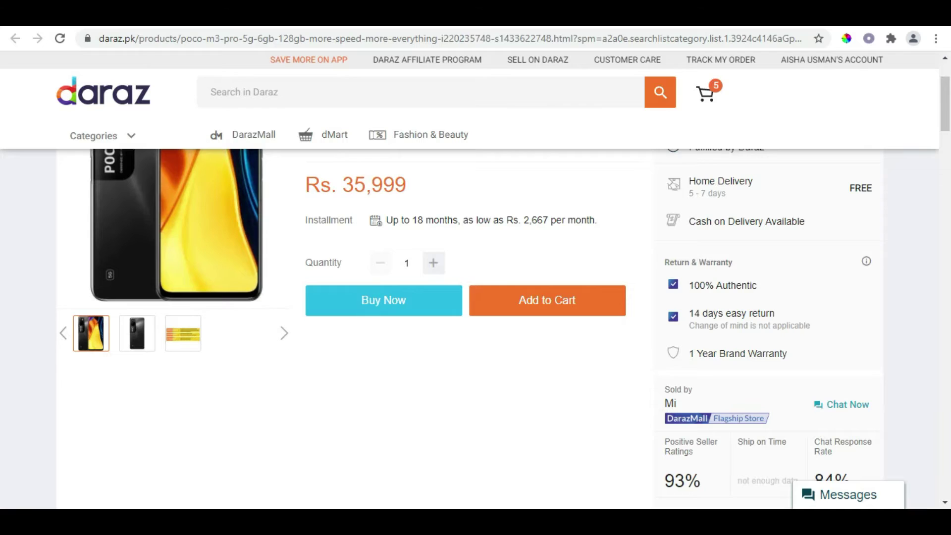
{"action": "mouse_move", "coordinate": [234, 207]}
{"action": "mouse_move", "coordinate": [947, 124]}
{"action": "left_mouse_down"}
{"action": "mouse_move", "coordinate": [947, 194]}
{"action": "mouse_move", "coordinate": [946, 112]}
{"action": "left_mouse_up"}
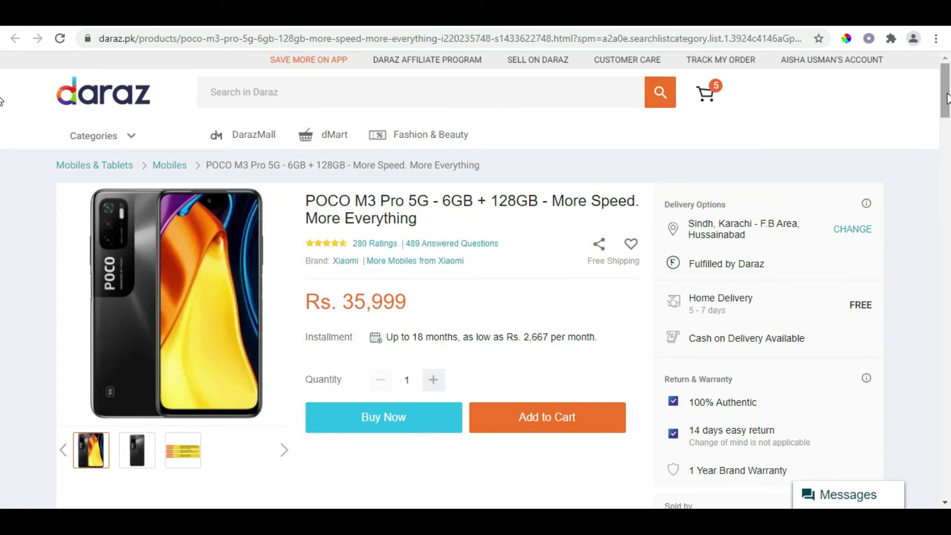
{"action": "left_click", "coordinate": [432, 421]}
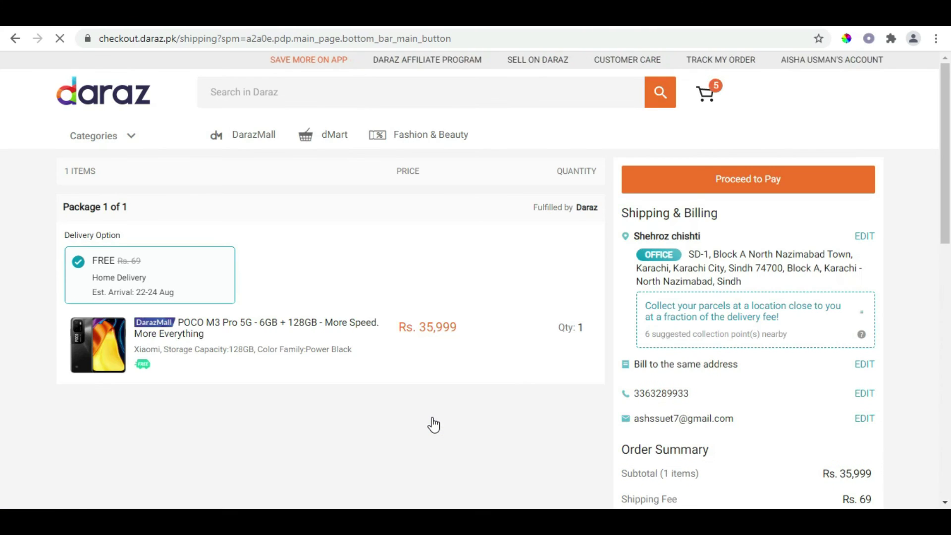
{"action": "left_click", "coordinate": [946, 427]}
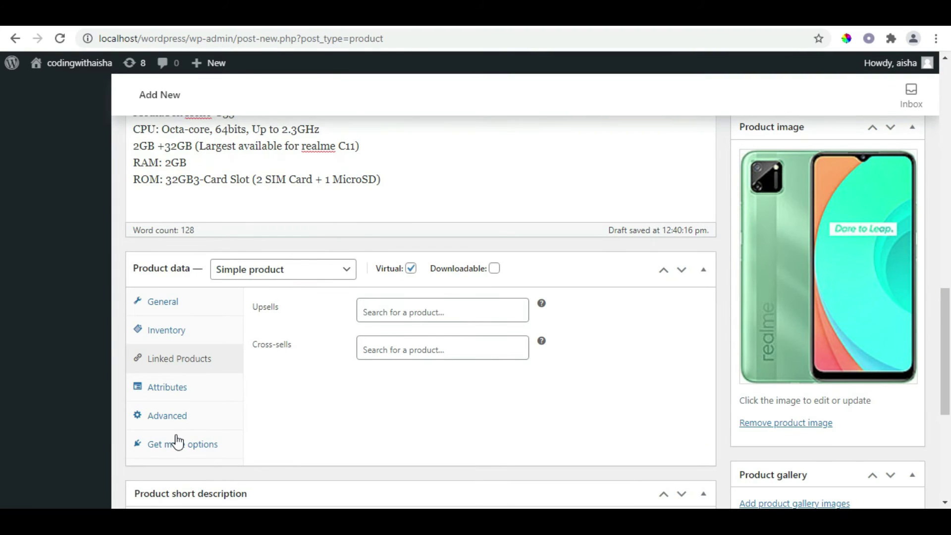
Add a custom product attribute named colors with the values yellow,blue,black and save the attributes.
{"action": "left_click", "coordinate": [163, 390]}
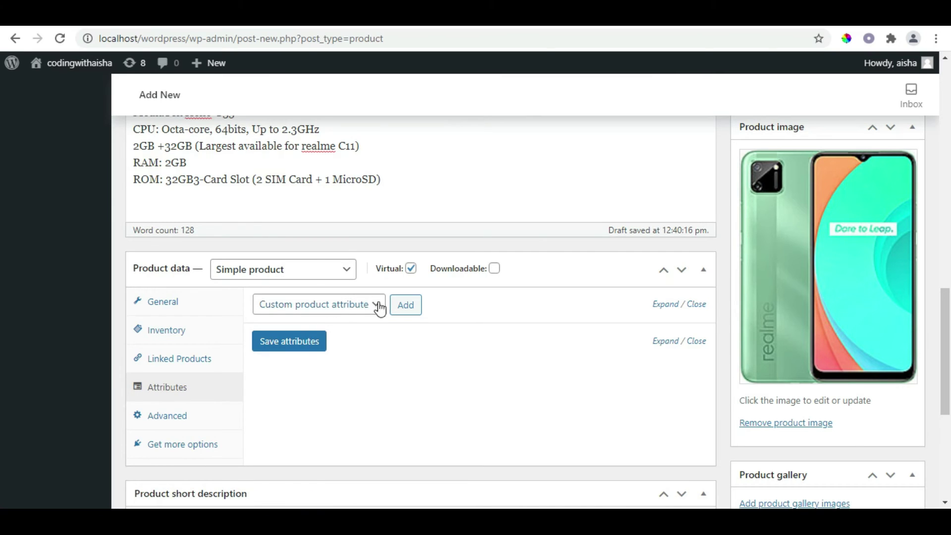
{"action": "left_click", "coordinate": [405, 306]}
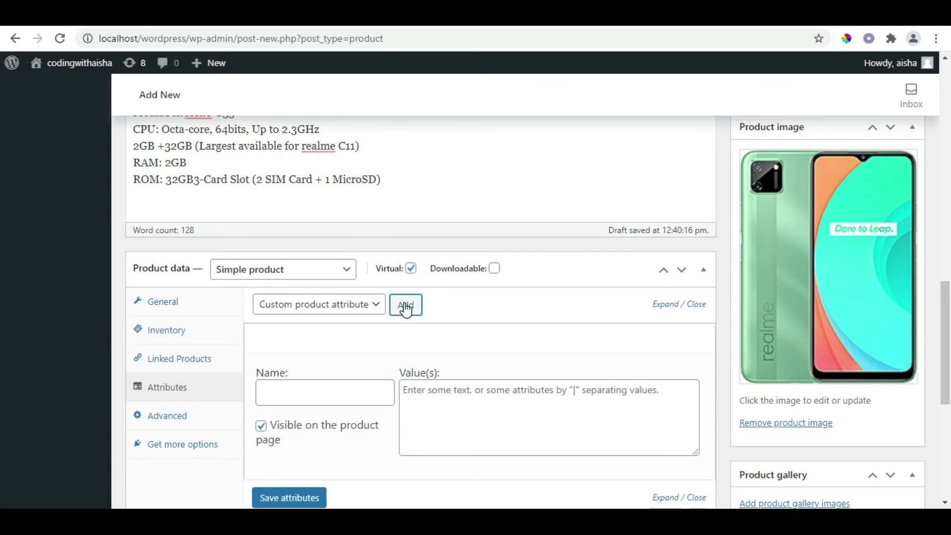
{"action": "left_click", "coordinate": [345, 390]}
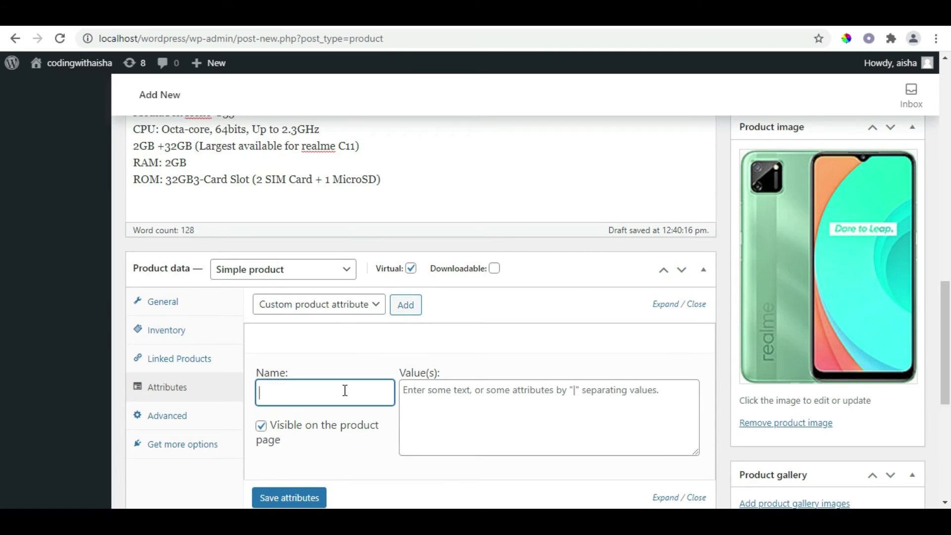
{"action": "type", "text": "colors"}
{"action": "left_click", "coordinate": [439, 405]}
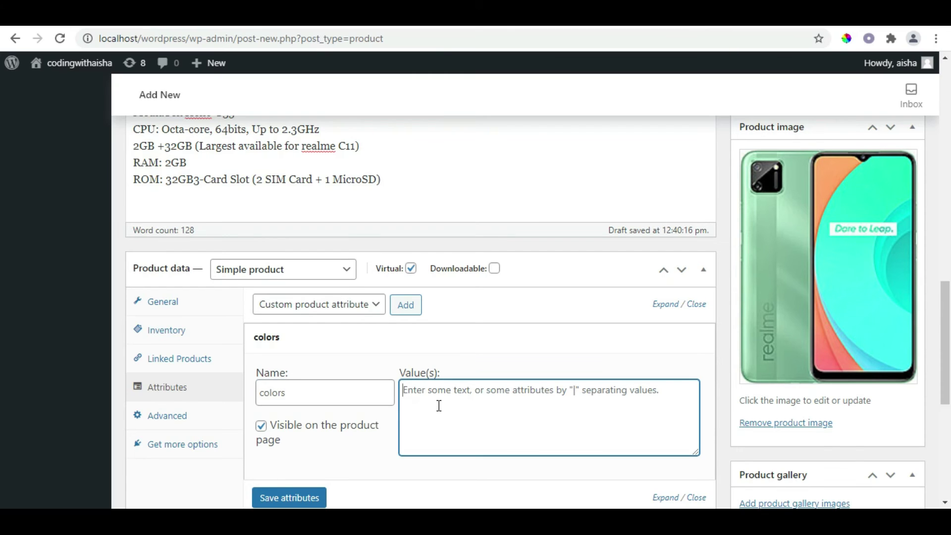
{"action": "type", "text": "yello"}
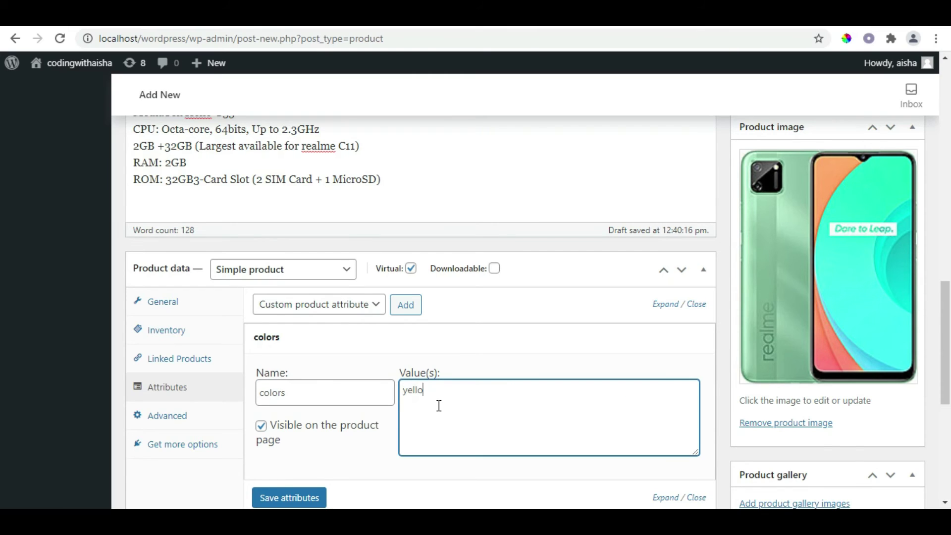
{"action": "type", "text": "w,blue,black"}
{"action": "left_click", "coordinate": [299, 500]}
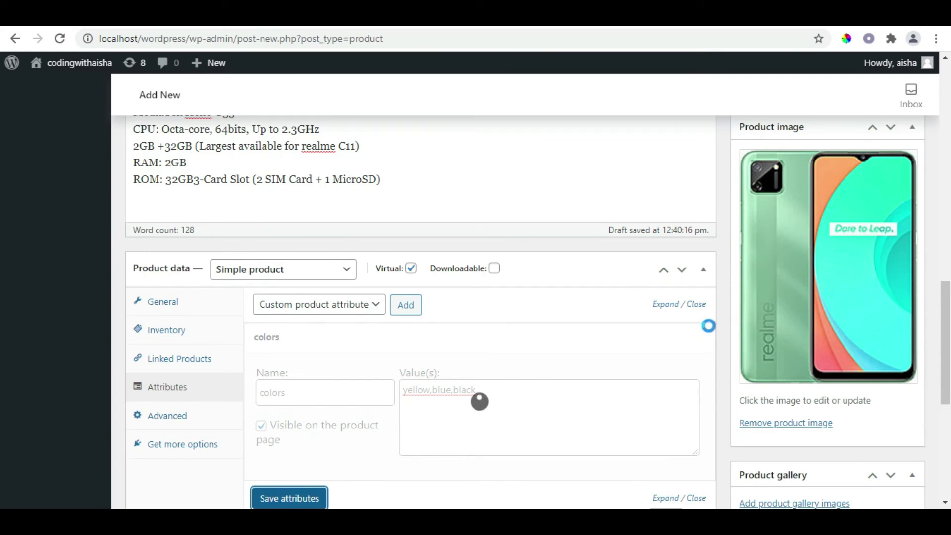
Expand the colors attribute to check its values and save the attributes again.
{"action": "scroll", "coordinate": [2, 367], "scroll_direction": "down", "scroll_amount": 2}
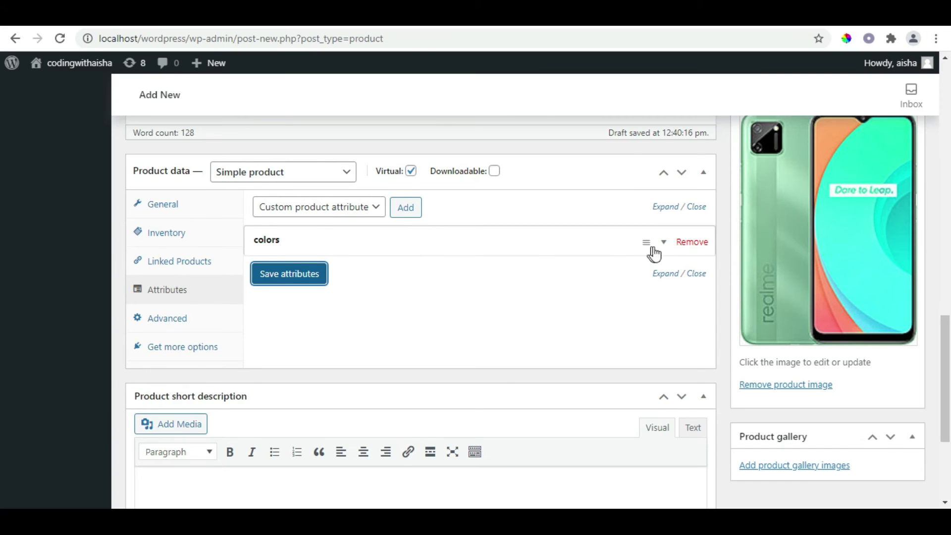
{"action": "left_click", "coordinate": [654, 251]}
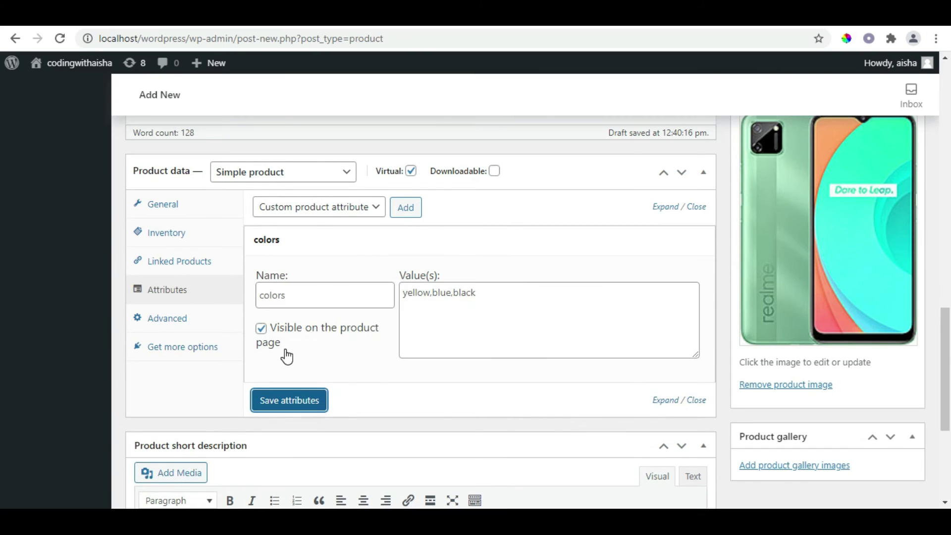
{"action": "left_click", "coordinate": [281, 400]}
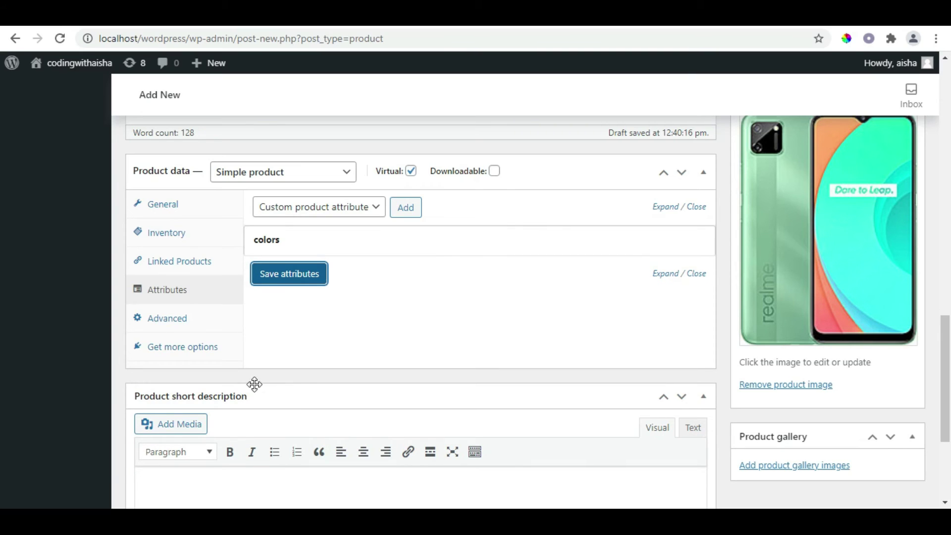
Open the product's advanced settings and the purchase note for editing.
{"action": "left_click", "coordinate": [154, 327]}
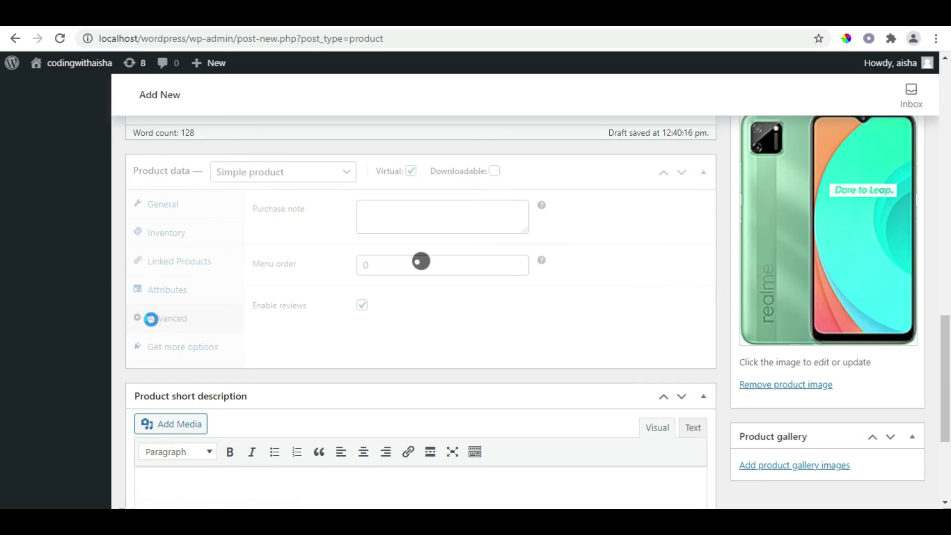
{"action": "left_click", "coordinate": [397, 208]}
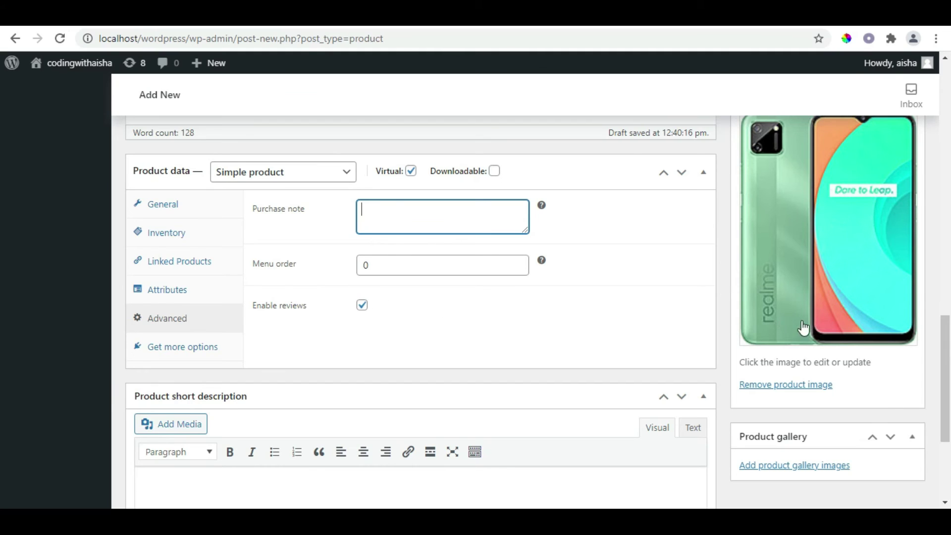
Switch the product type to Grouped product.
{"action": "scroll", "coordinate": [2, 381], "scroll_direction": "up", "scroll_amount": 1}
{"action": "scroll", "coordinate": [2, 382], "scroll_direction": "up", "scroll_amount": 2}
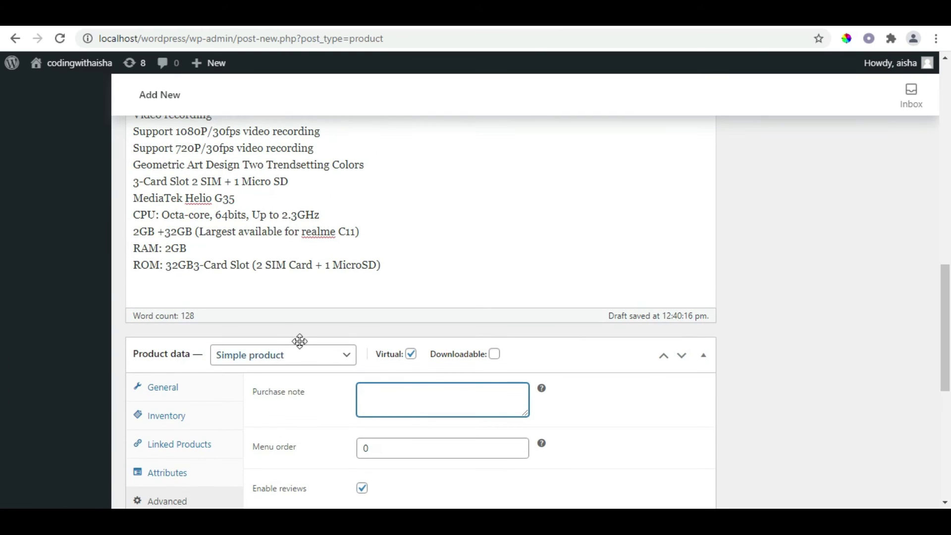
{"action": "left_click", "coordinate": [268, 360]}
{"action": "left_click", "coordinate": [275, 402]}
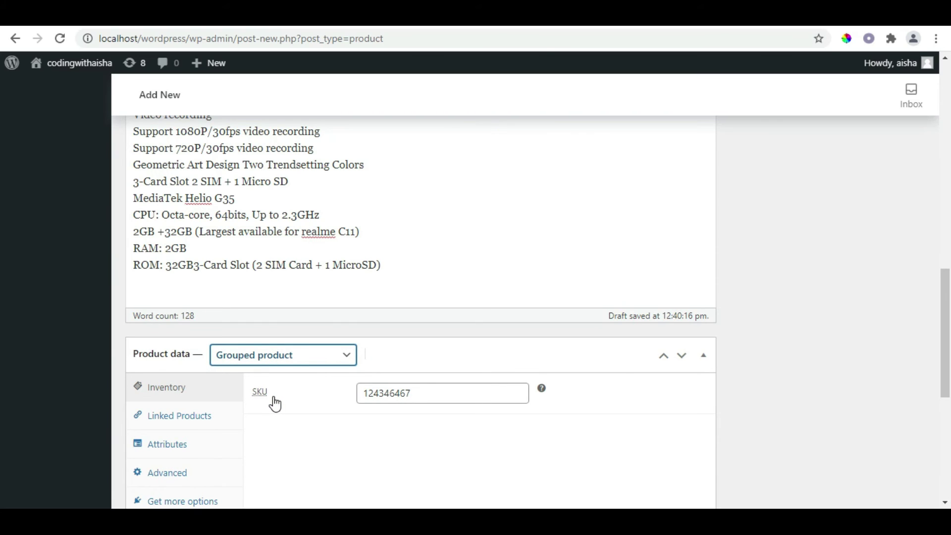
Set the product type to External/Affiliate product and open its product URL for editing.
{"action": "left_click", "coordinate": [249, 365]}
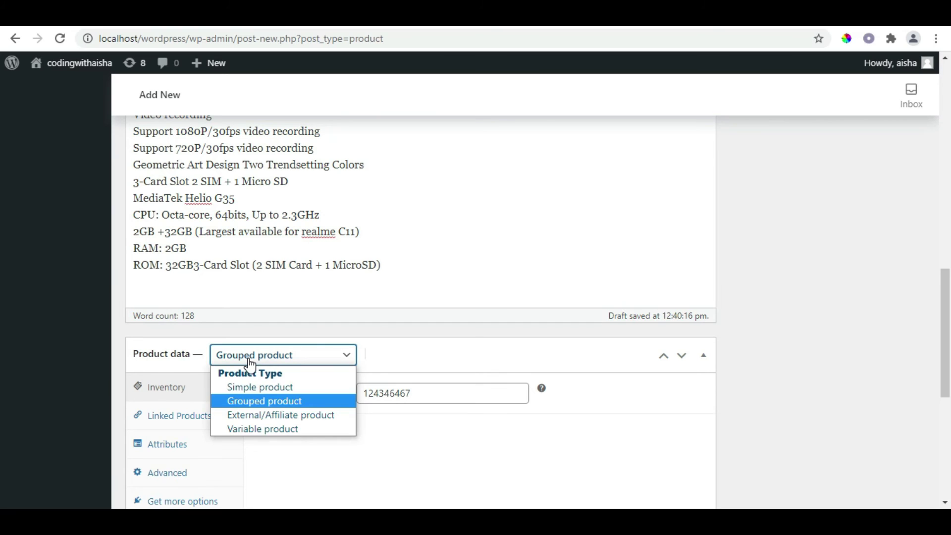
{"action": "left_click", "coordinate": [255, 414]}
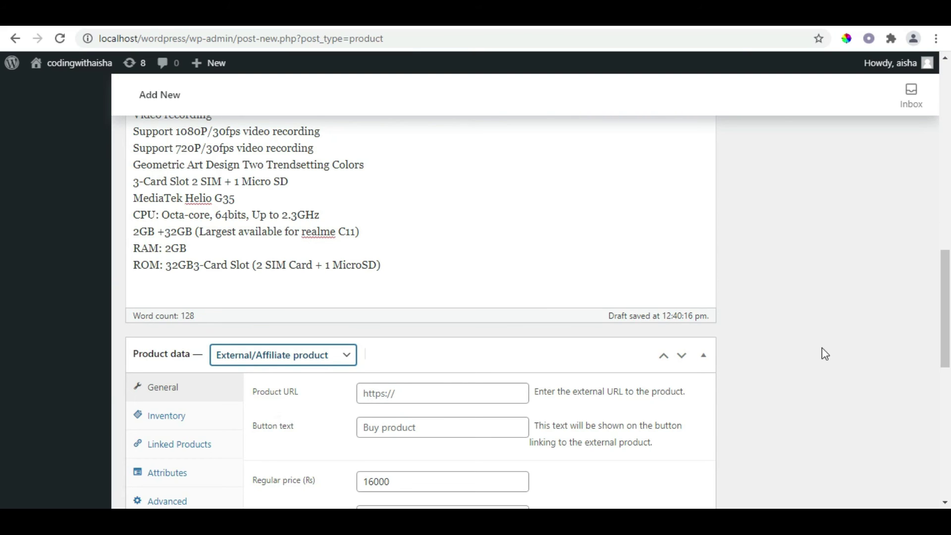
{"action": "left_click_drag", "start_coordinate": [945, 307], "coordinate": [590, 230]}
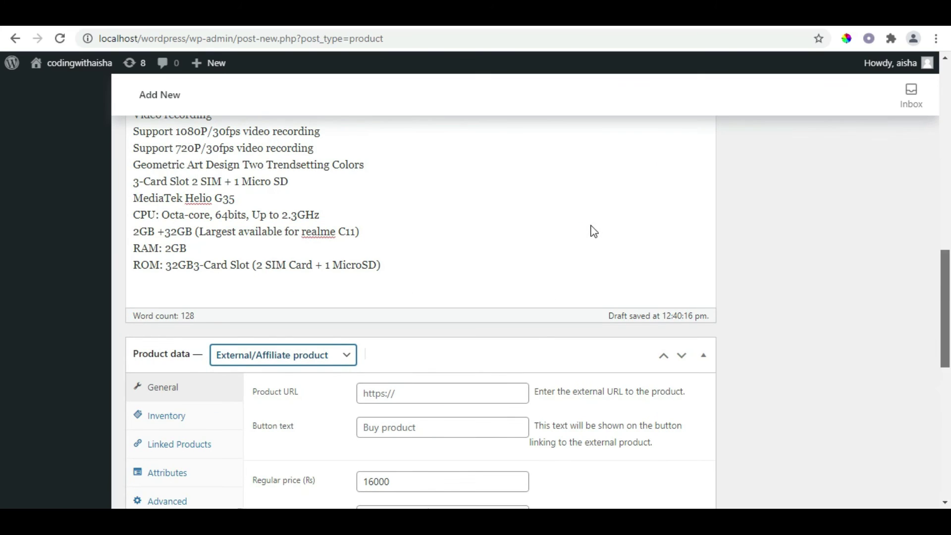
{"action": "left_click", "coordinate": [435, 393]}
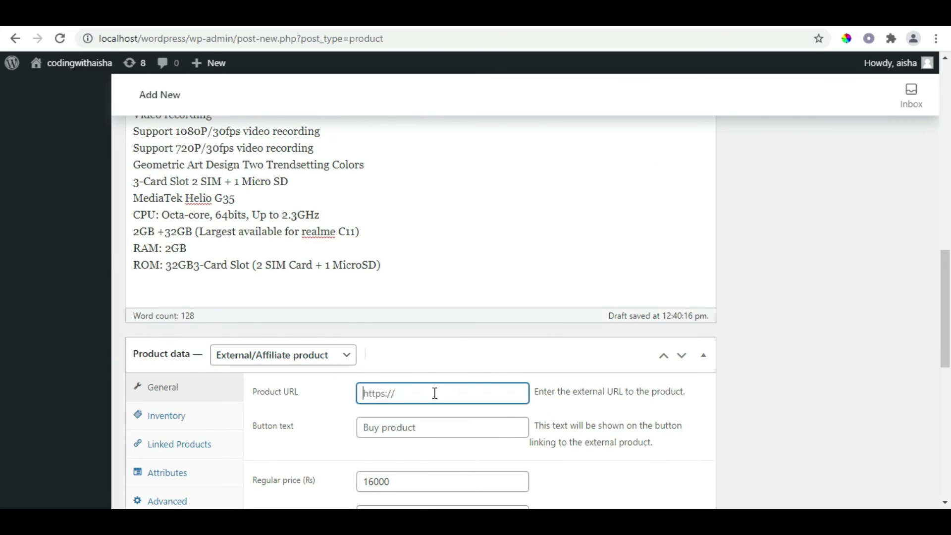
Open the external product's button text for editing and switch the product type to Variable product.
{"action": "left_click", "coordinate": [420, 425]}
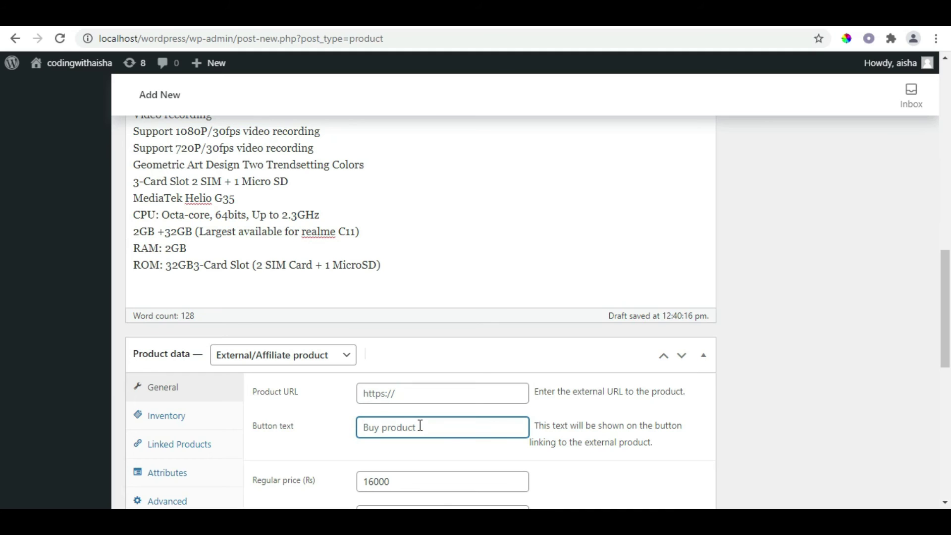
{"action": "left_click_drag", "start_coordinate": [944, 303], "coordinate": [946, 350]}
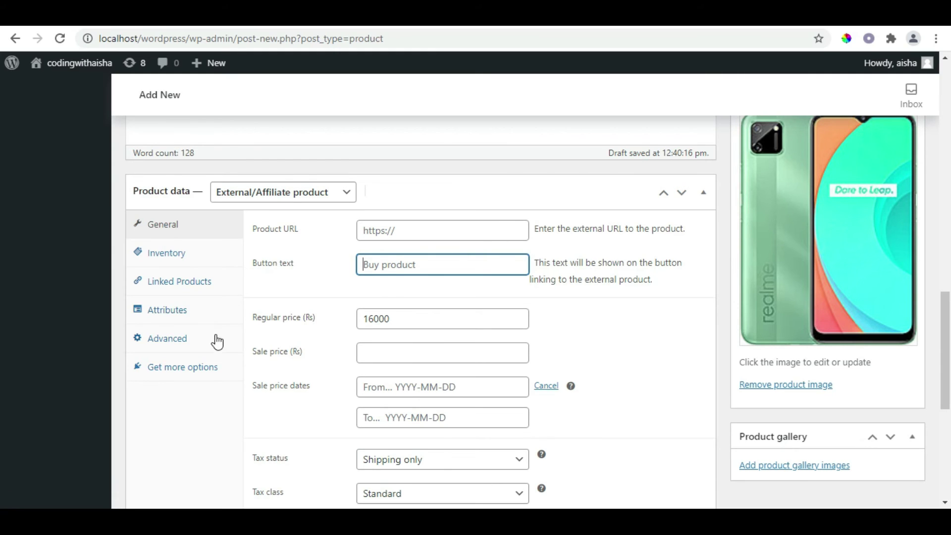
{"action": "left_click", "coordinate": [253, 196]}
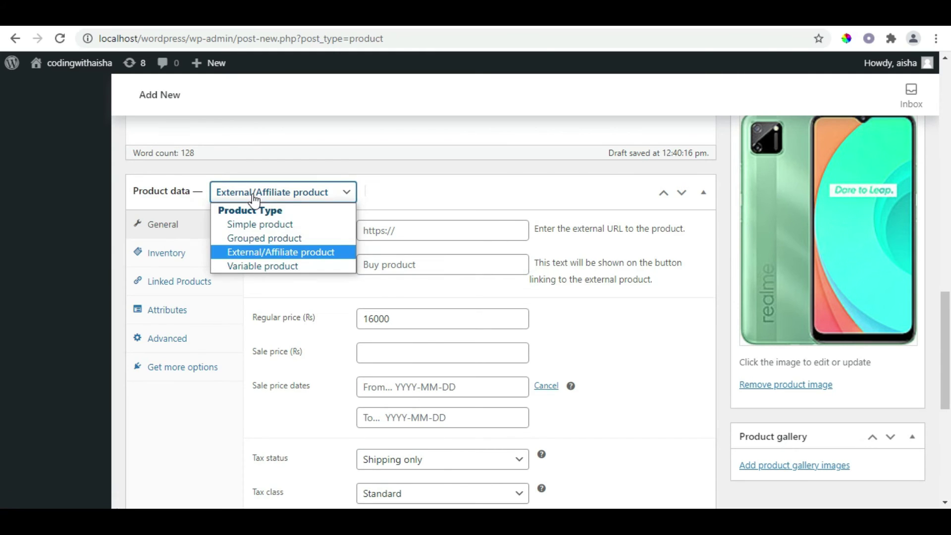
{"action": "left_click", "coordinate": [257, 267]}
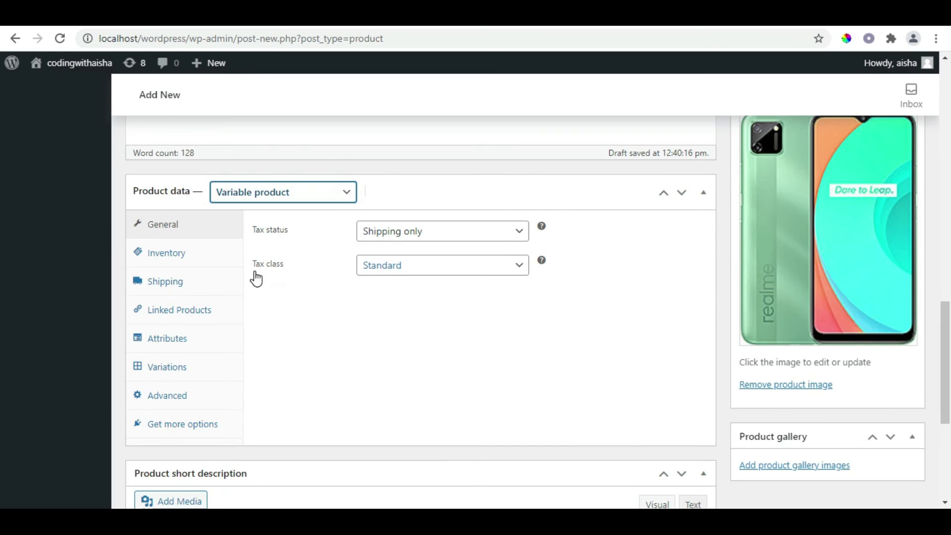
Set the product type to Simple product and mark it as virtual.
{"action": "left_click", "coordinate": [223, 196]}
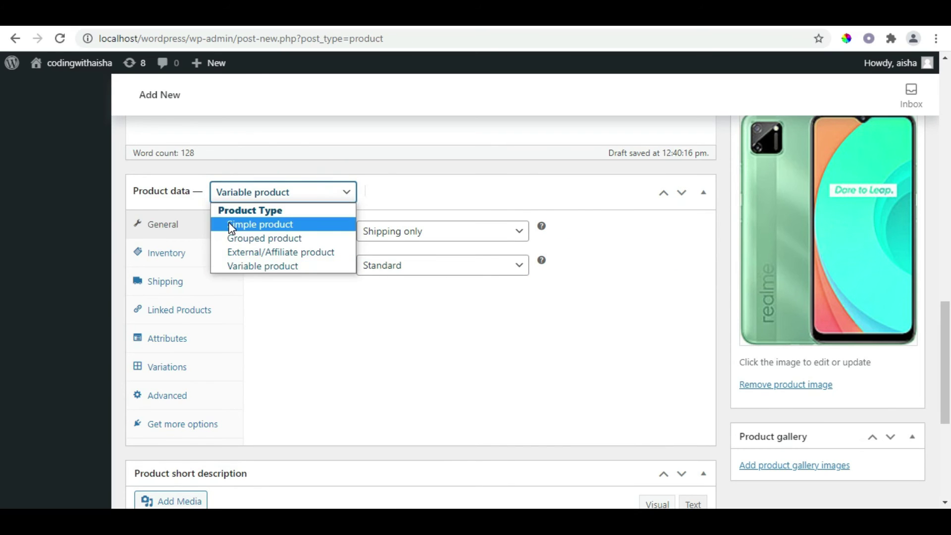
{"action": "left_click", "coordinate": [231, 225]}
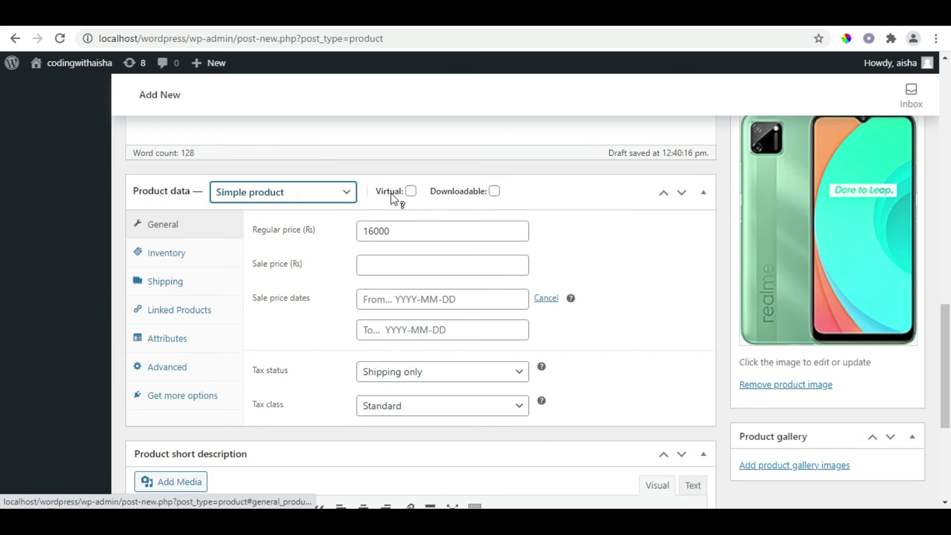
{"action": "left_click", "coordinate": [411, 192]}
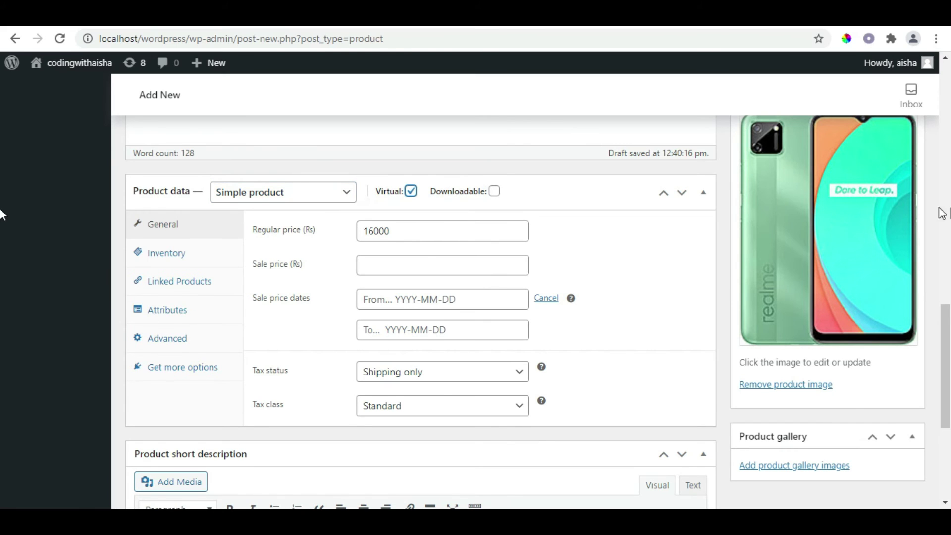
Publish the realme C11 product and review its description, categories and publishing details on the edit page.
{"action": "left_click_drag", "start_coordinate": [948, 327], "coordinate": [943, 167]}
{"action": "left_click", "coordinate": [900, 322]}
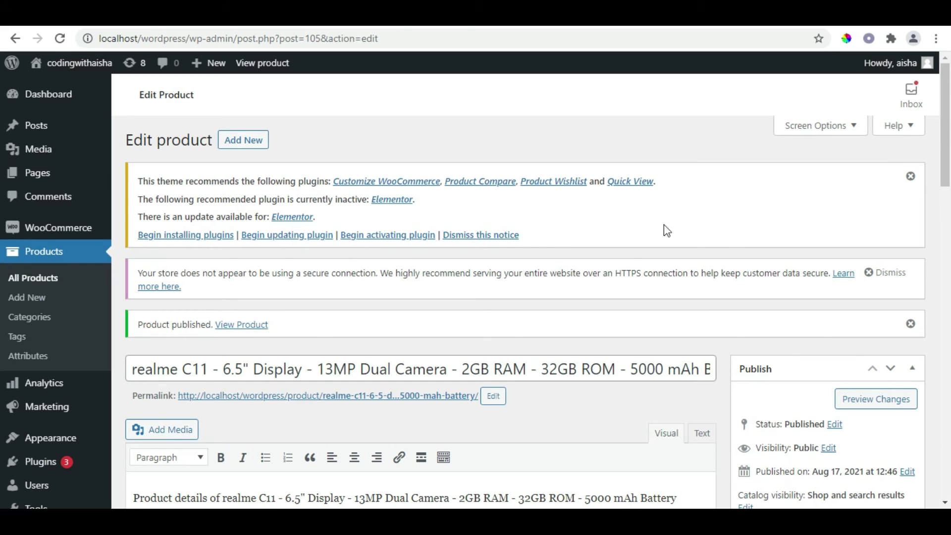
{"action": "scroll", "coordinate": [2, 269], "scroll_direction": "down", "scroll_amount": 8}
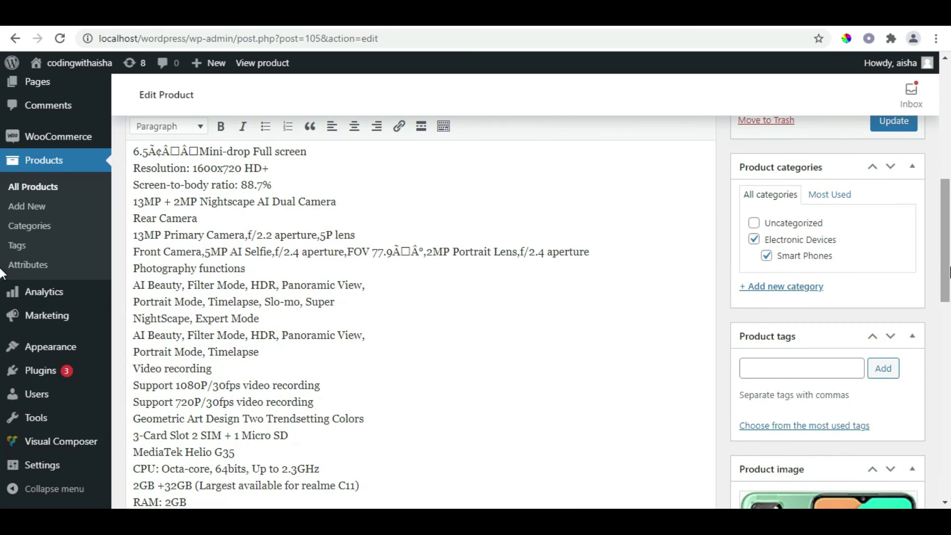
{"action": "left_click_drag", "start_coordinate": [948, 270], "coordinate": [949, 164]}
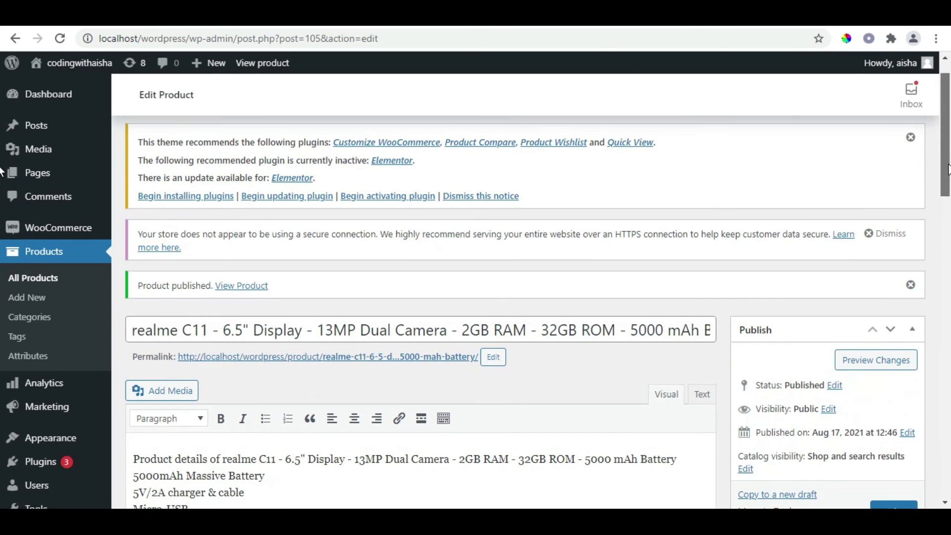
Preview the realme C11 product page in a new browser tab and examine its image, price and description.
{"action": "right_click", "coordinate": [851, 364]}
{"action": "left_click", "coordinate": [845, 367]}
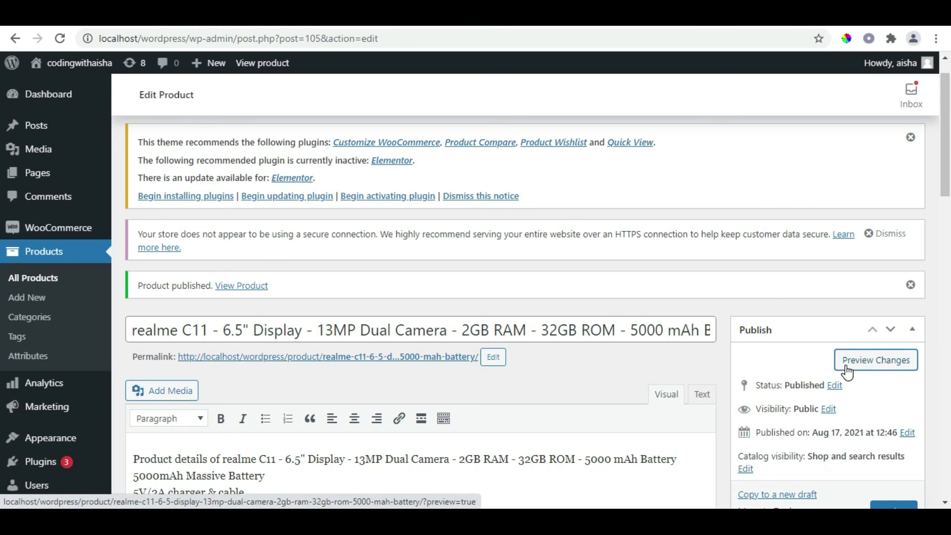
{"action": "key", "text": "ctrl+Tab"}
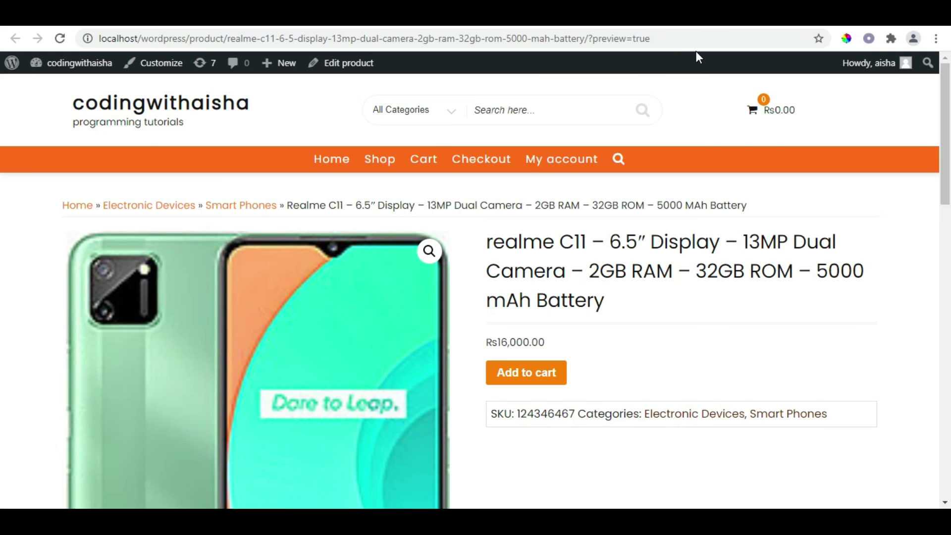
{"action": "scroll", "coordinate": [2, 142], "scroll_direction": "down", "scroll_amount": 1}
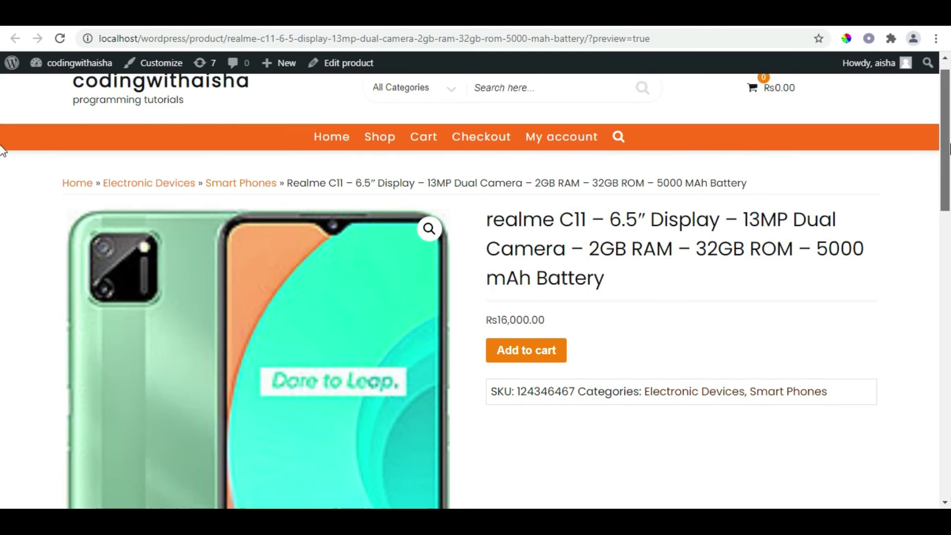
{"action": "scroll", "coordinate": [2, 151], "scroll_direction": "down", "scroll_amount": 8}
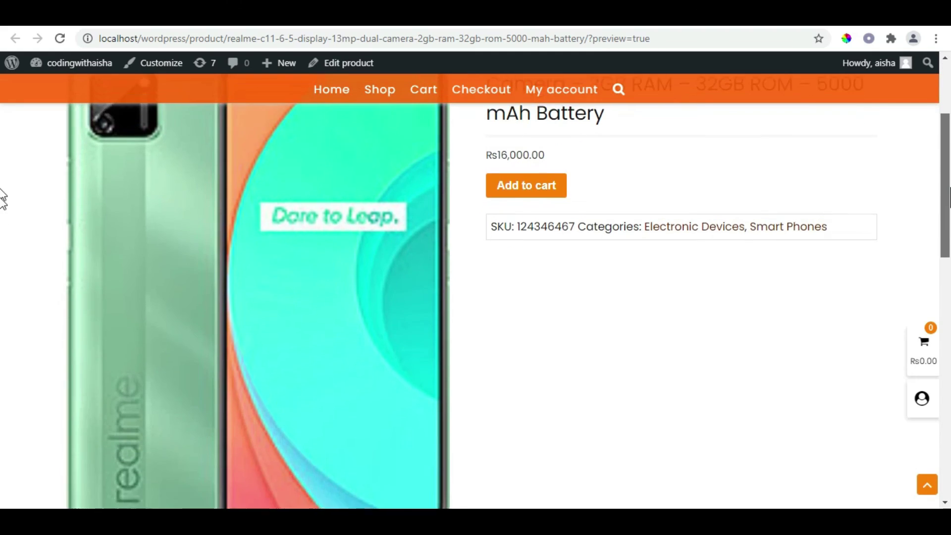
{"action": "scroll", "coordinate": [3, 286], "scroll_direction": "down", "scroll_amount": 10}
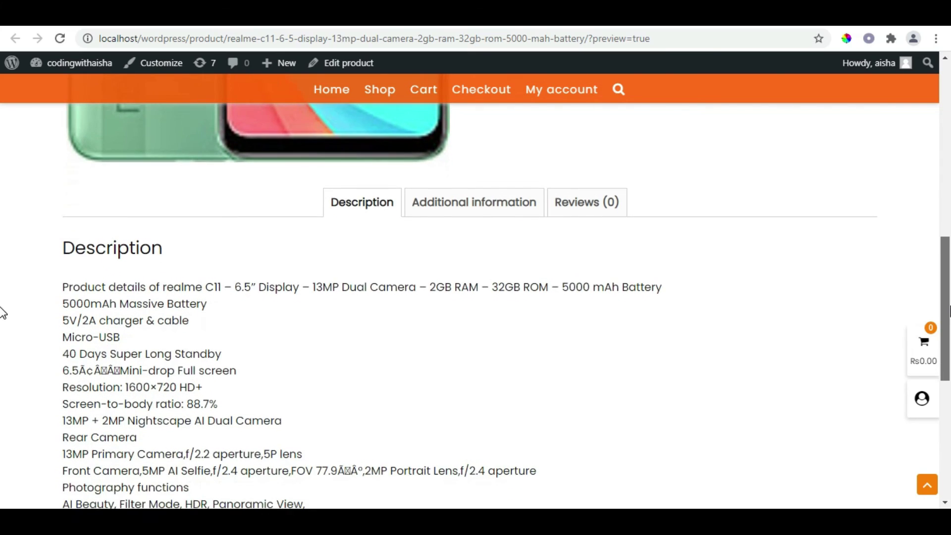
{"action": "left_click_drag", "start_coordinate": [949, 429], "coordinate": [946, 272]}
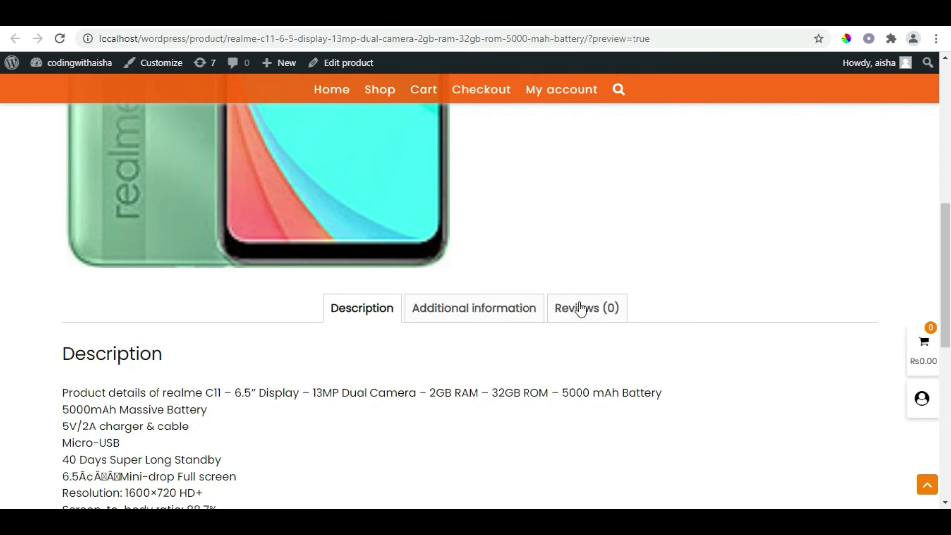
Check the product's additional information and reviews on its store page, and add the phone to the cart.
{"action": "left_click", "coordinate": [509, 326]}
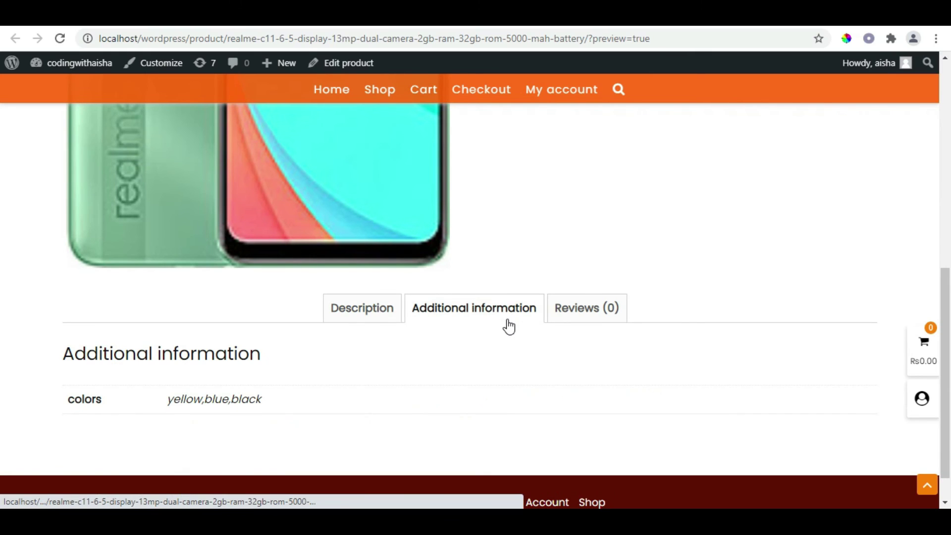
{"action": "left_click_drag", "start_coordinate": [158, 411], "coordinate": [304, 407]}
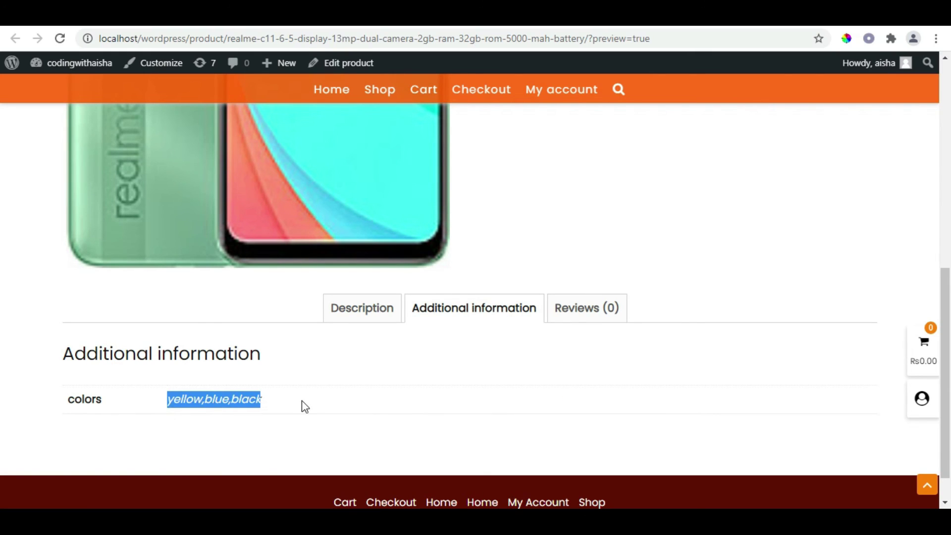
{"action": "left_click", "coordinate": [572, 308]}
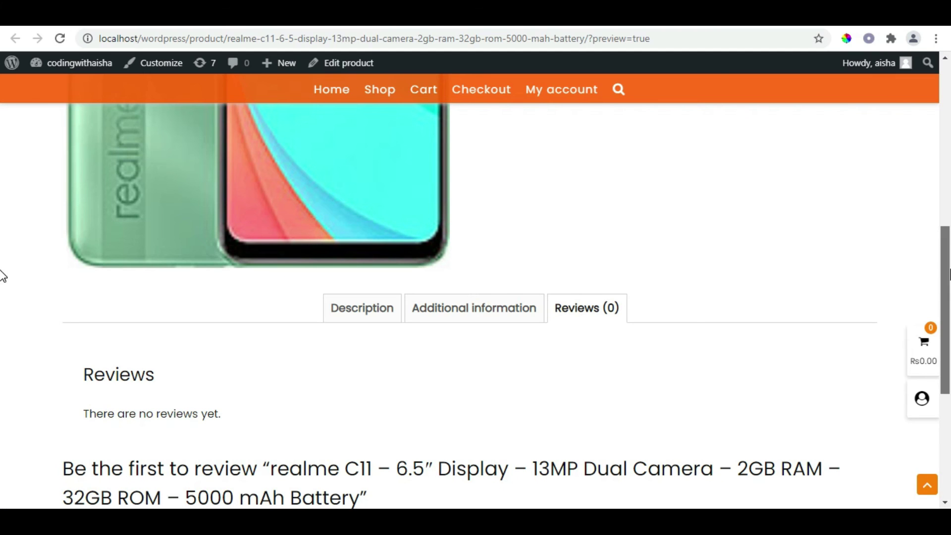
{"action": "scroll", "coordinate": [3, 372], "scroll_direction": "down", "scroll_amount": 5}
{"action": "left_click_drag", "start_coordinate": [950, 366], "coordinate": [950, 85]}
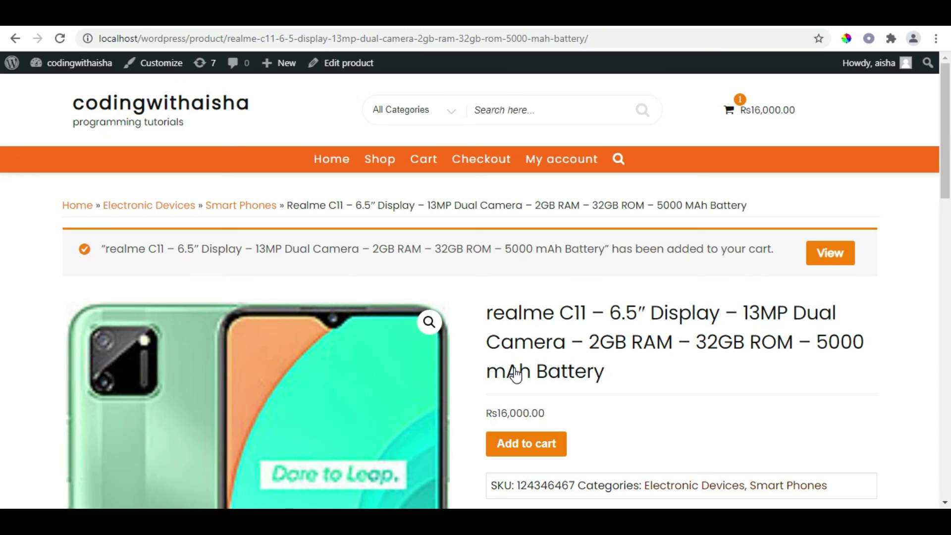
Open the store's home page and examine its banner, content sections, sidebar widgets and footer.
{"action": "left_click", "coordinate": [333, 174]}
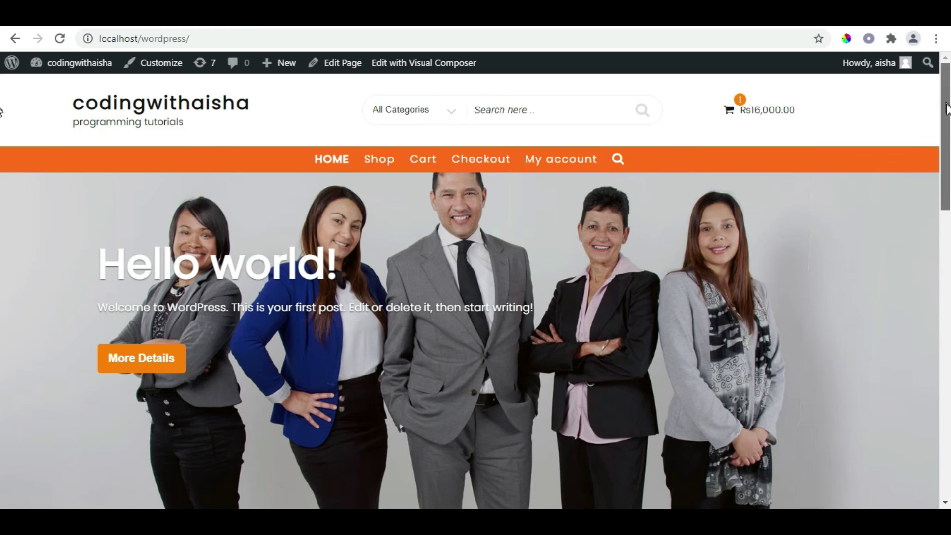
{"action": "scroll", "coordinate": [2, 160], "scroll_direction": "down", "scroll_amount": 3}
{"action": "scroll", "coordinate": [3, 161], "scroll_direction": "down", "scroll_amount": 5}
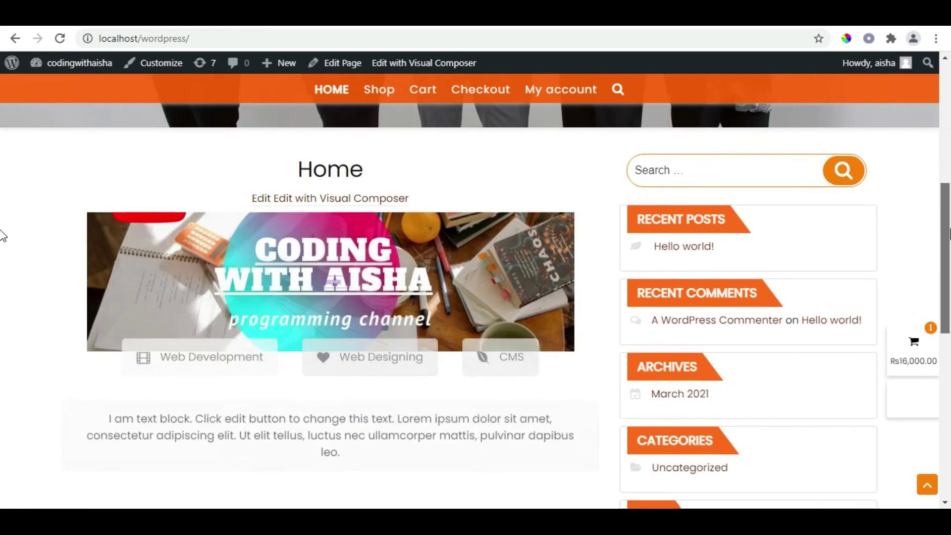
{"action": "scroll", "coordinate": [3, 248], "scroll_direction": "down", "scroll_amount": 6}
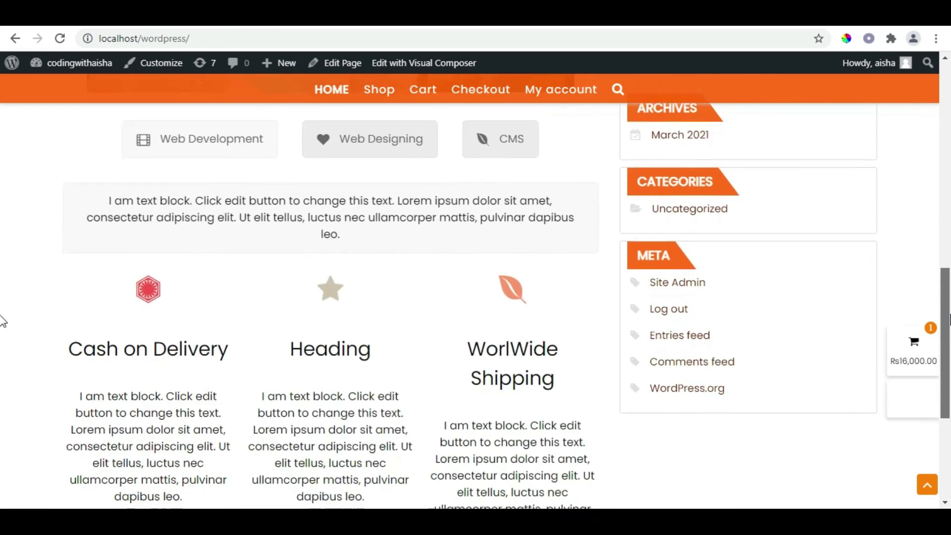
{"action": "scroll", "coordinate": [3, 364], "scroll_direction": "down", "scroll_amount": 3}
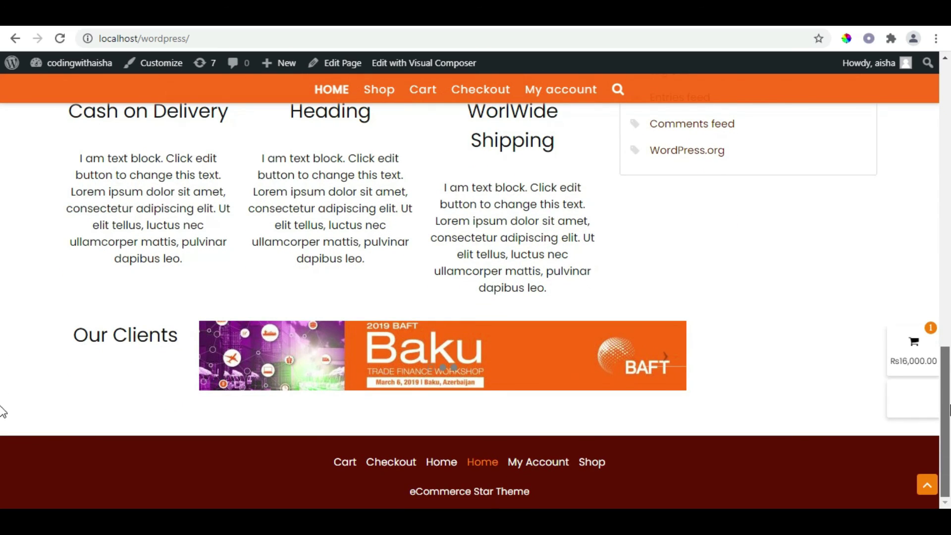
{"action": "scroll", "coordinate": [3, 411], "scroll_direction": "up", "scroll_amount": 5}
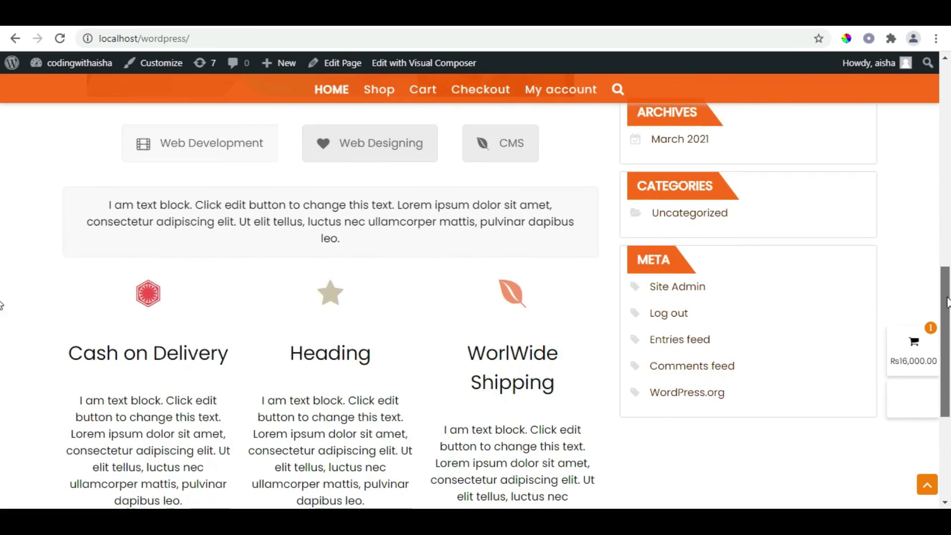
{"action": "scroll", "coordinate": [946, 302], "scroll_direction": "up", "scroll_amount": 3}
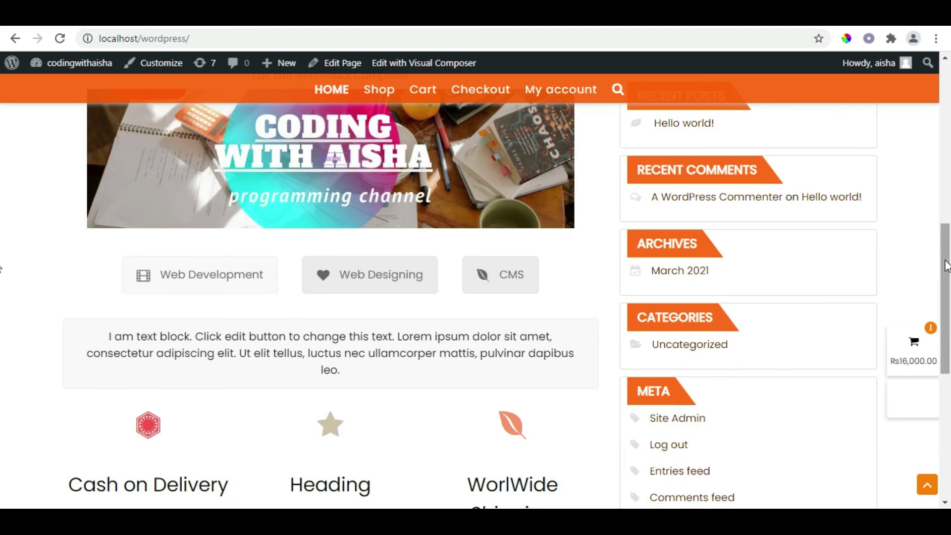
{"action": "scroll", "coordinate": [2, 265], "scroll_direction": "up", "scroll_amount": 3}
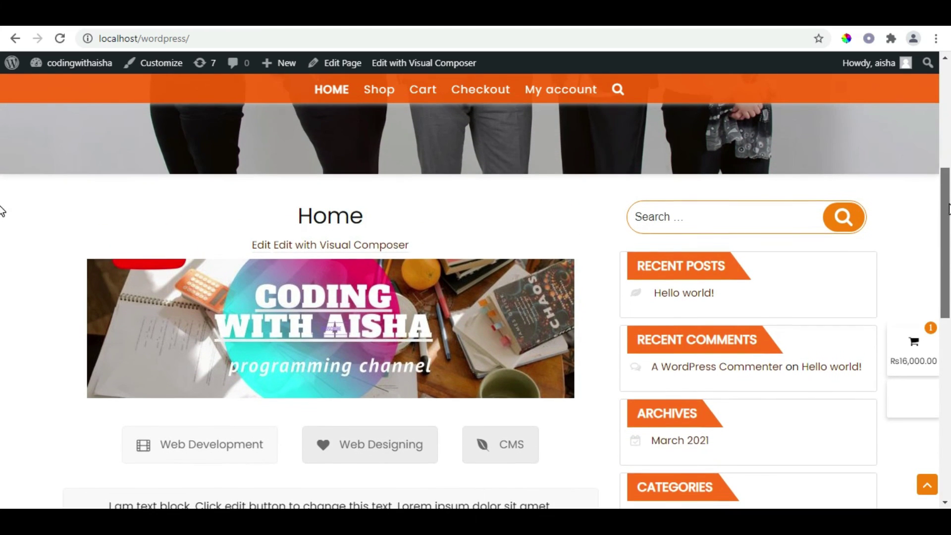
{"action": "scroll", "coordinate": [3, 208], "scroll_direction": "up", "scroll_amount": 4}
{"action": "left_click_drag", "start_coordinate": [949, 140], "coordinate": [941, 83]}
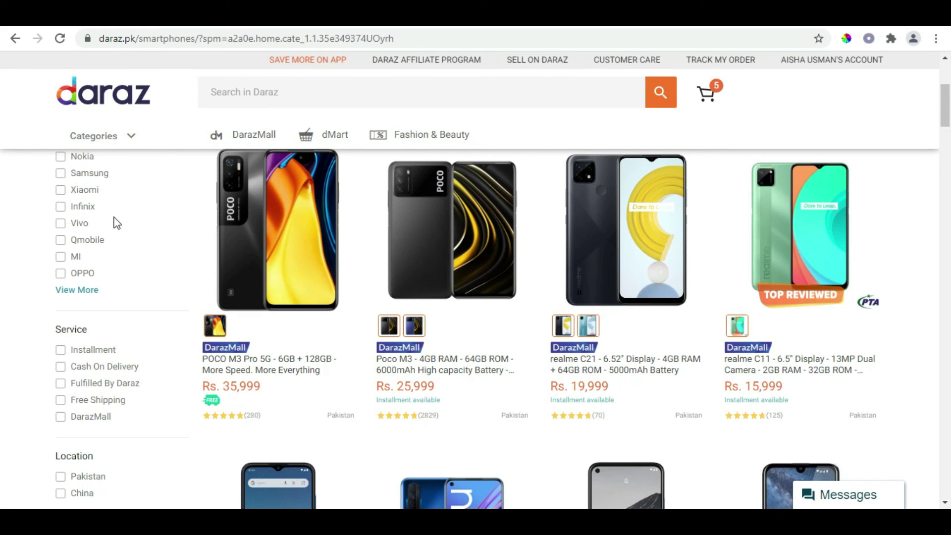
Switch to the Daraz website and view its list of product categories.
{"action": "mouse_move", "coordinate": [93, 148]}
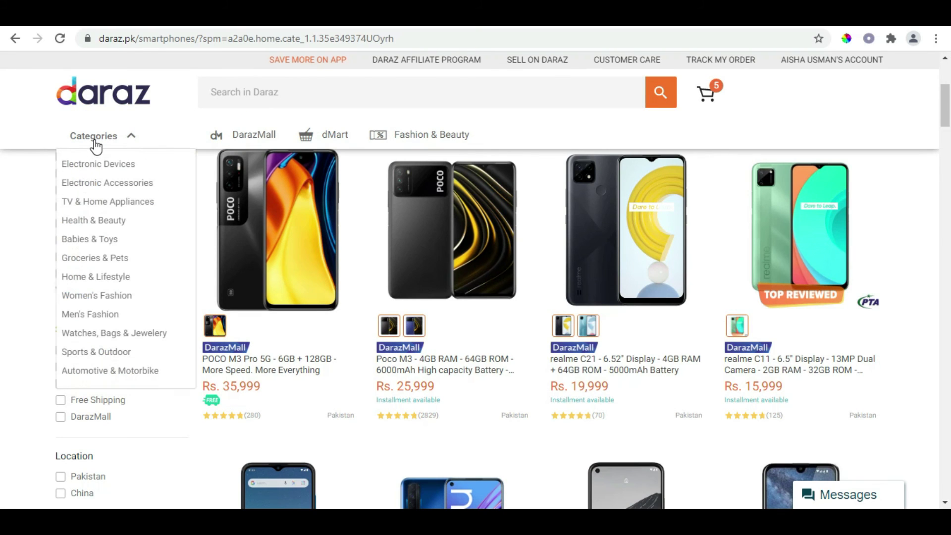
{"action": "mouse_move", "coordinate": [97, 170]}
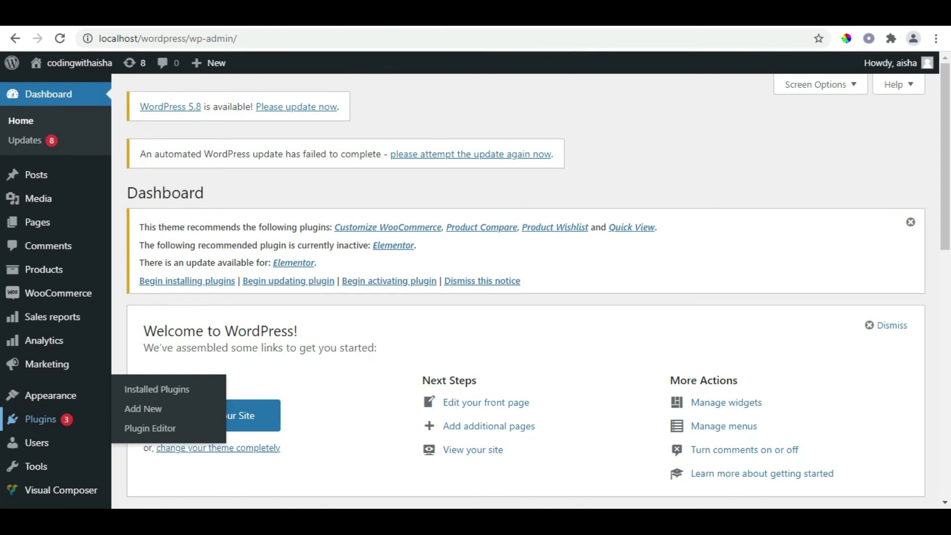
Switch to the WordPress dashboard and open the menu editor for Menu 1 in a new browser tab.
{"action": "mouse_move", "coordinate": [55, 396]}
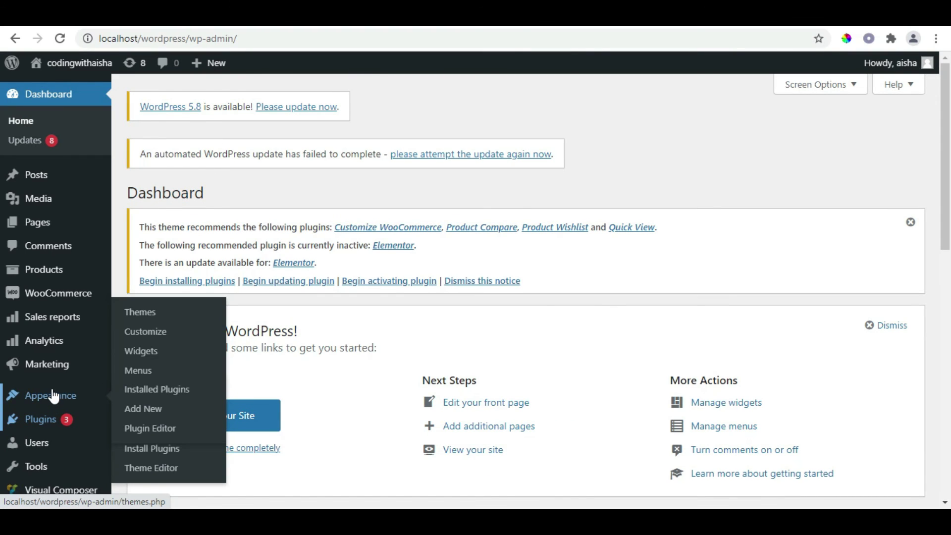
{"action": "right_click", "coordinate": [133, 370]}
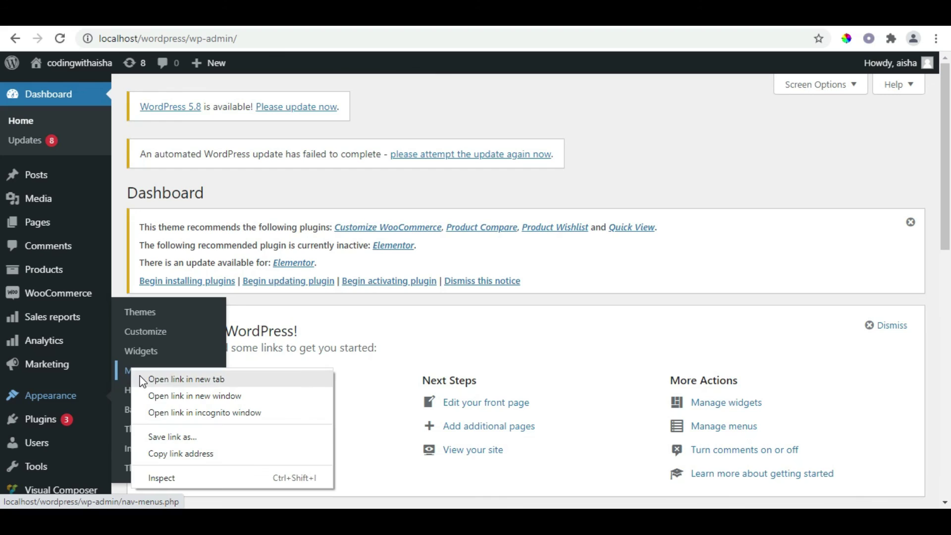
{"action": "key", "text": "Escape"}
{"action": "left_click", "coordinate": [139, 372]}
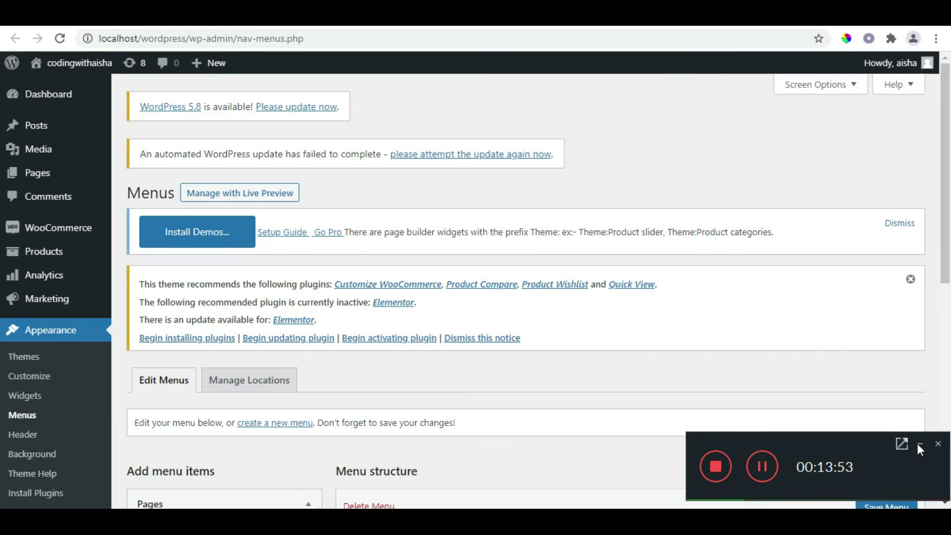
{"action": "left_click", "coordinate": [920, 444]}
{"action": "scroll", "coordinate": [945, 248], "scroll_direction": "down", "scroll_amount": 1}
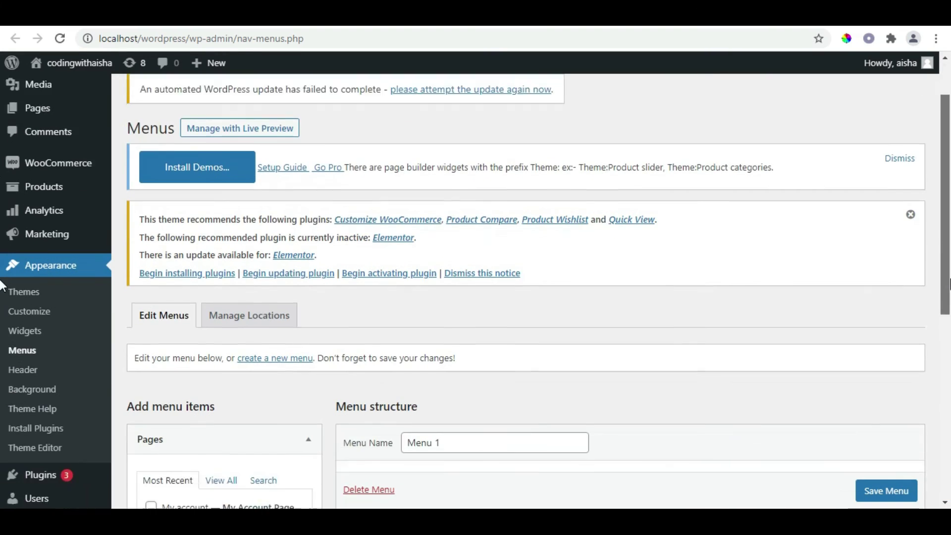
{"action": "scroll", "coordinate": [947, 285], "scroll_direction": "down", "scroll_amount": 4}
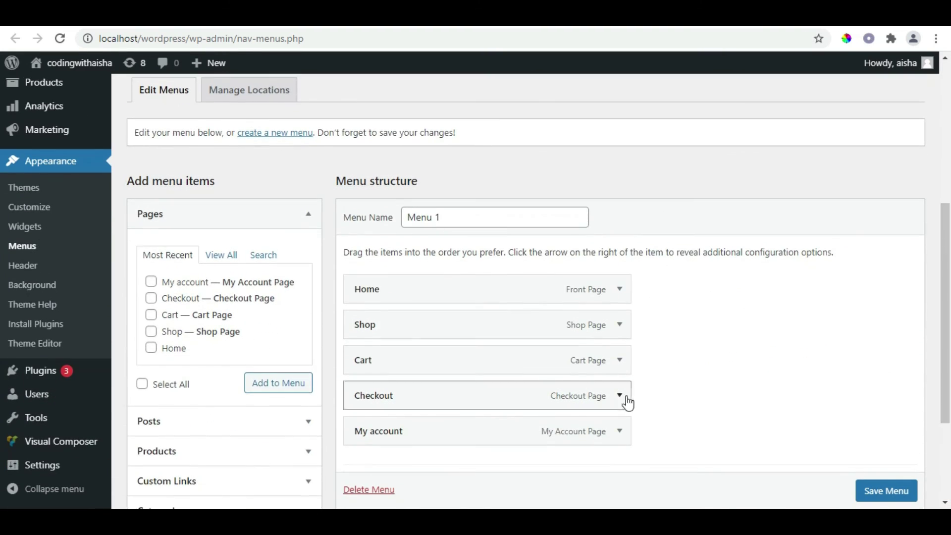
Remove the Shop, Cart, Checkout and My account items from Menu 1, leaving only Home.
{"action": "left_click", "coordinate": [618, 325]}
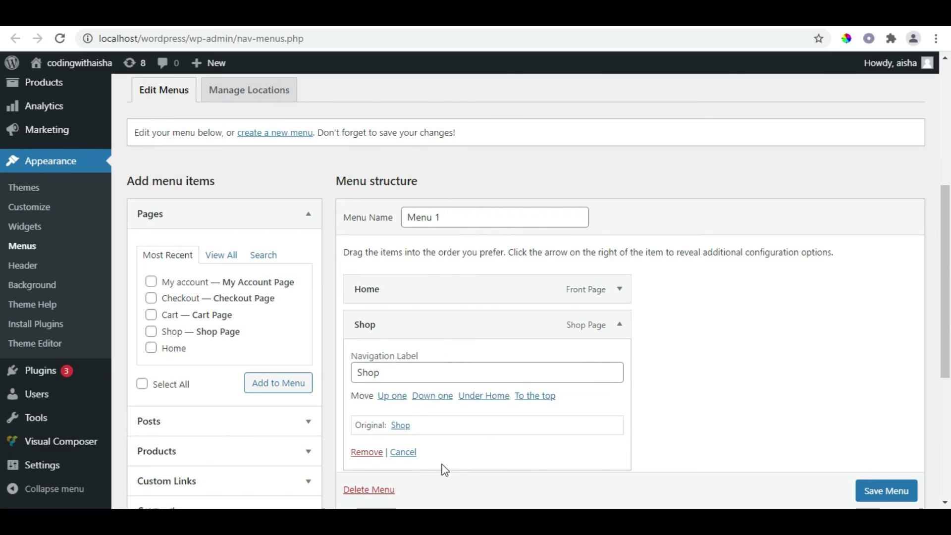
{"action": "left_click", "coordinate": [373, 452]}
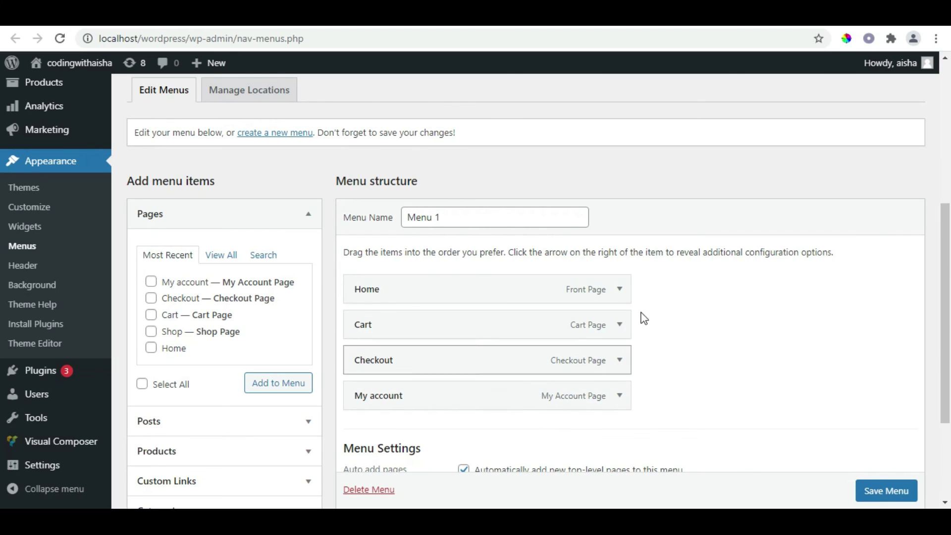
{"action": "left_click", "coordinate": [622, 336]}
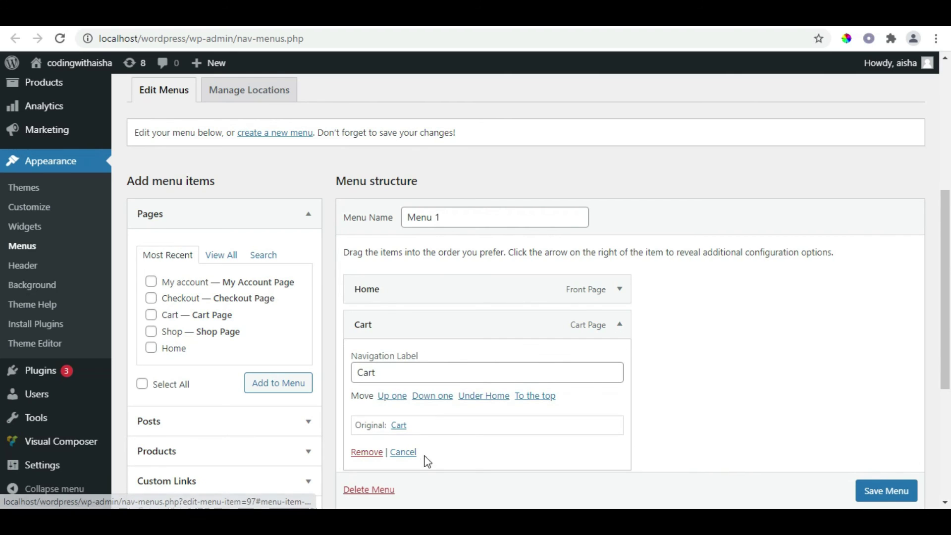
{"action": "left_click", "coordinate": [366, 452]}
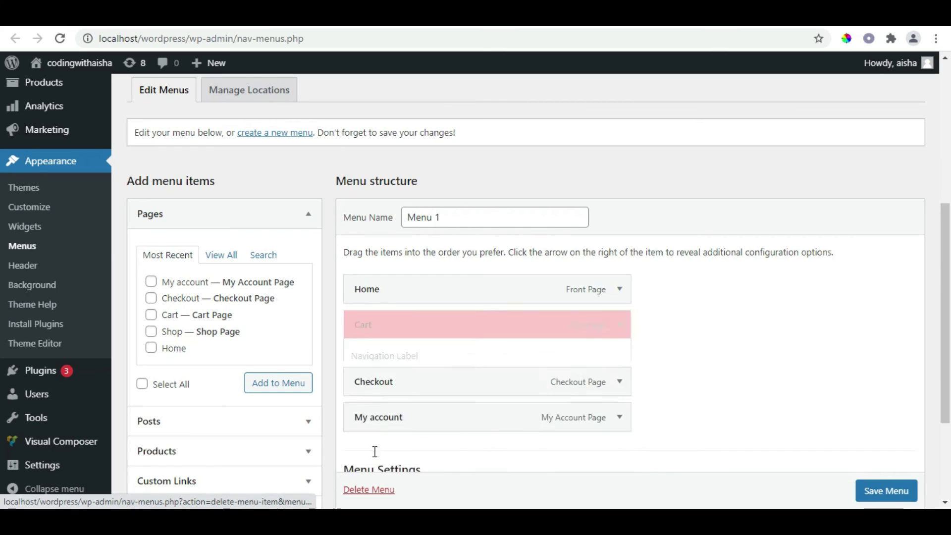
{"action": "left_click", "coordinate": [619, 329]}
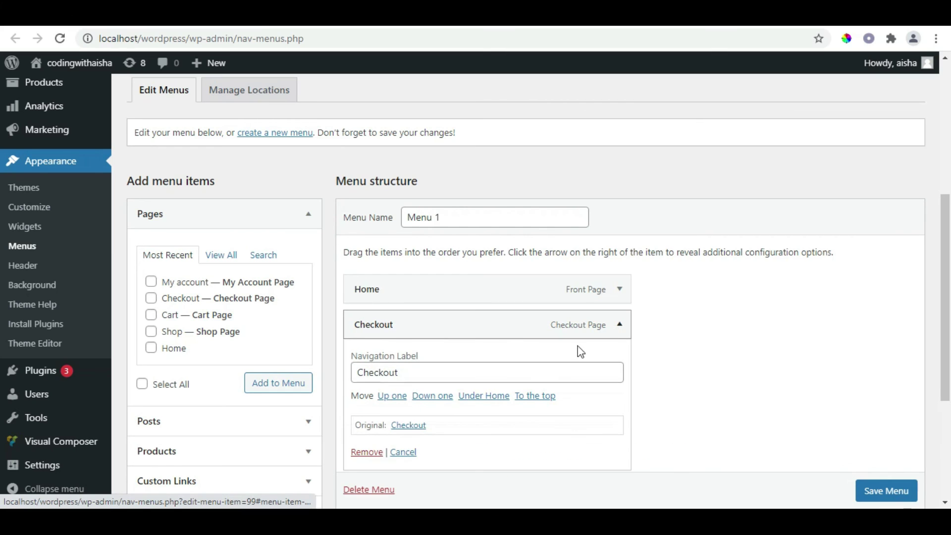
{"action": "left_click", "coordinate": [369, 453]}
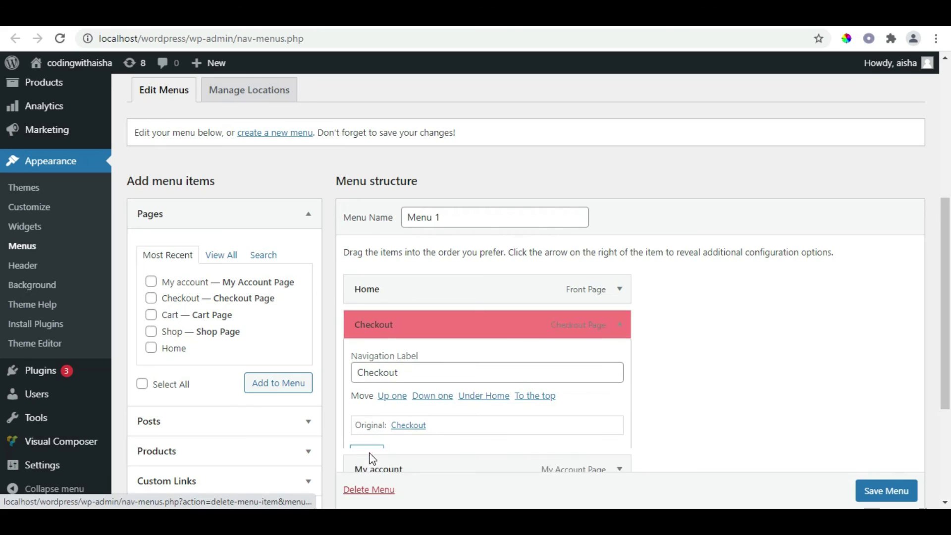
{"action": "left_click", "coordinate": [616, 329]}
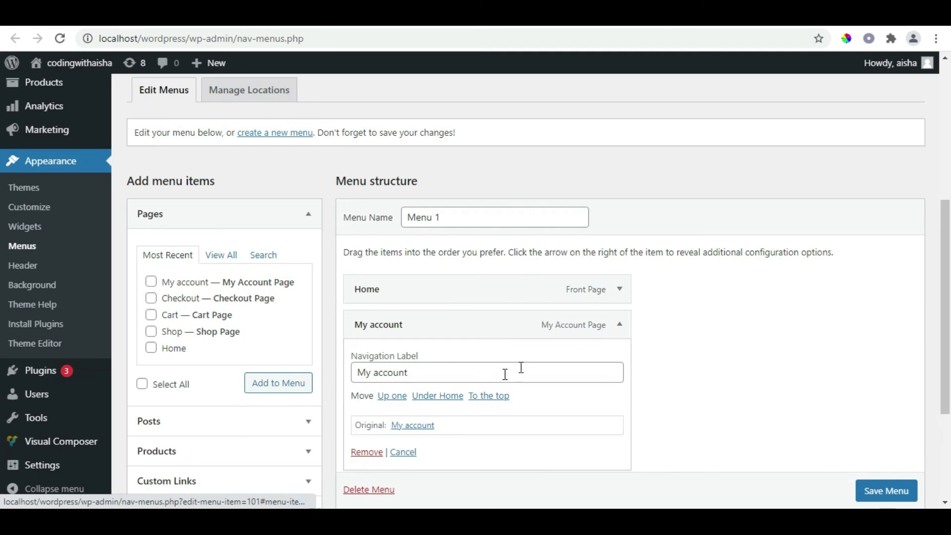
{"action": "left_click", "coordinate": [361, 452]}
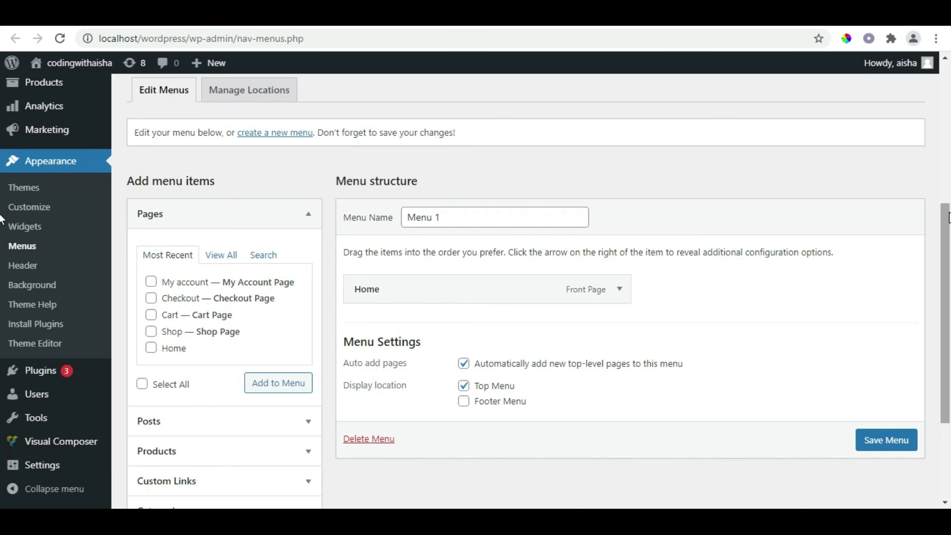
Add the Electronic Devices and Smart Phones product categories to Menu 1, with Smart Phones as a sub-item of Electronic Devices, and save the menu.
{"action": "left_click_drag", "start_coordinate": [948, 221], "coordinate": [949, 295]}
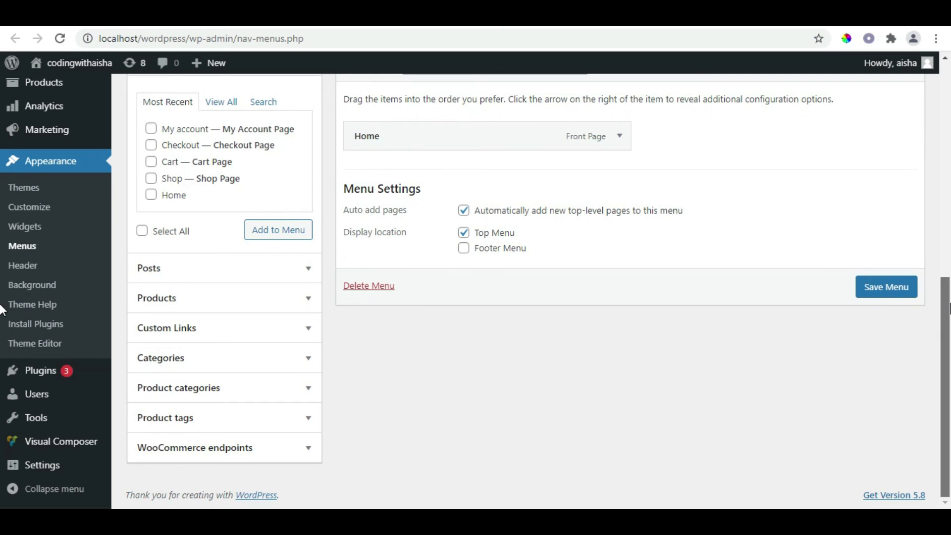
{"action": "left_click", "coordinate": [251, 399]}
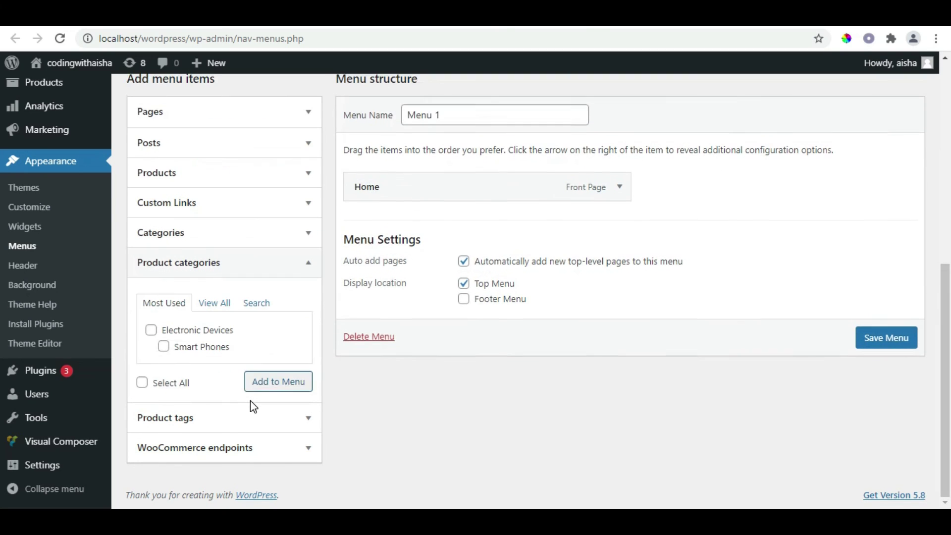
{"action": "left_click", "coordinate": [152, 328]}
{"action": "left_click", "coordinate": [163, 345]}
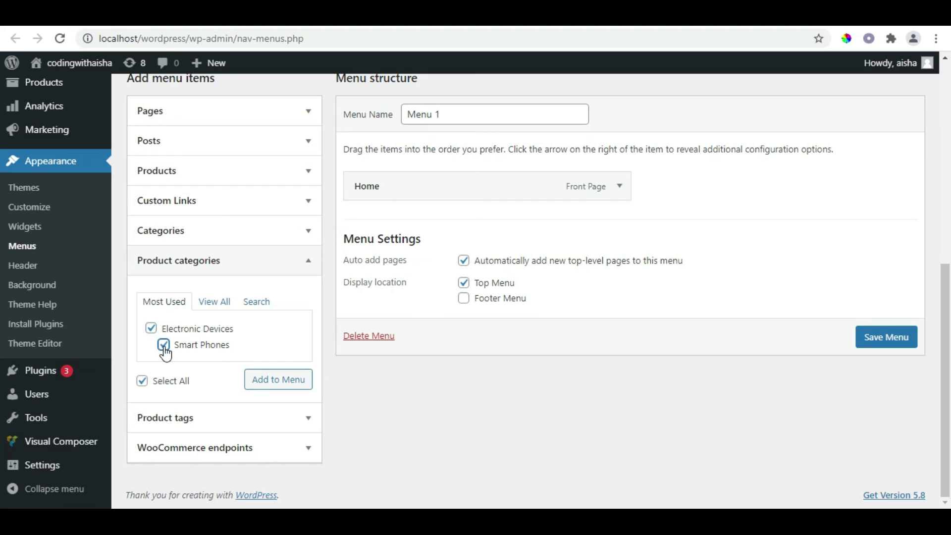
{"action": "left_click", "coordinate": [265, 380]}
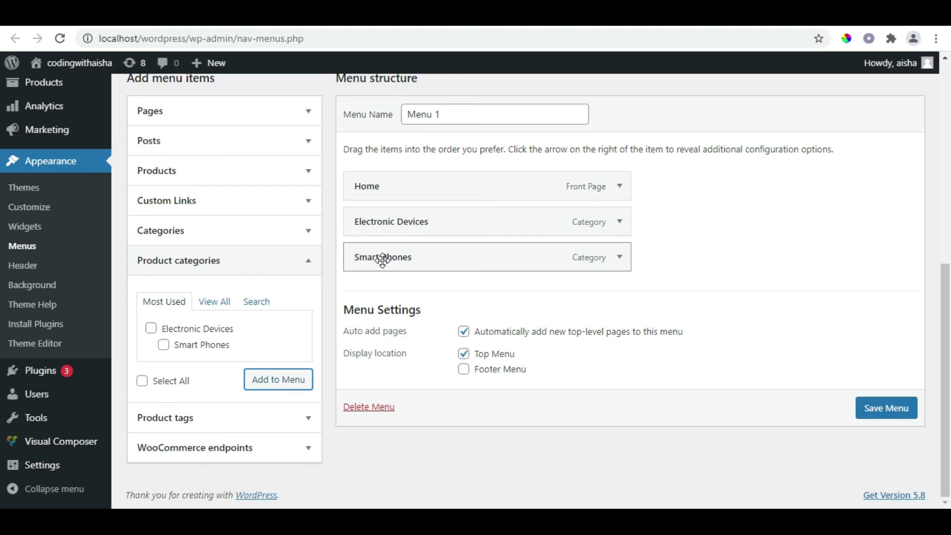
{"action": "left_click_drag", "start_coordinate": [382, 260], "coordinate": [418, 261]}
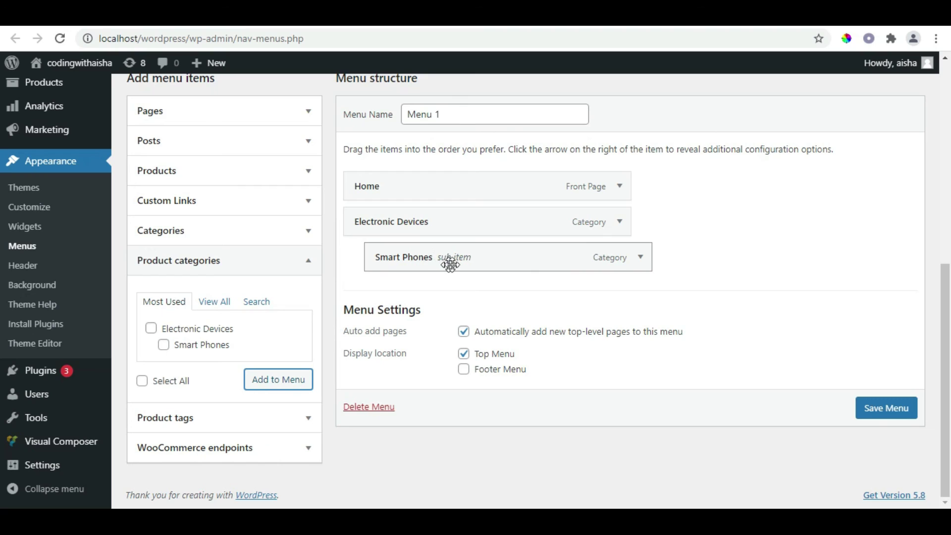
{"action": "left_click", "coordinate": [867, 411]}
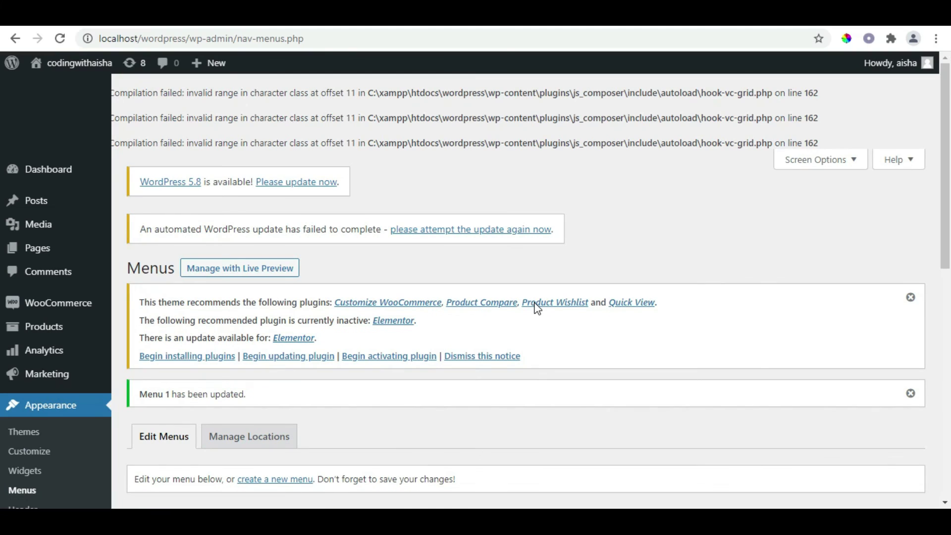
Open the site's front page in a new browser tab and switch to it.
{"action": "mouse_move", "coordinate": [62, 63]}
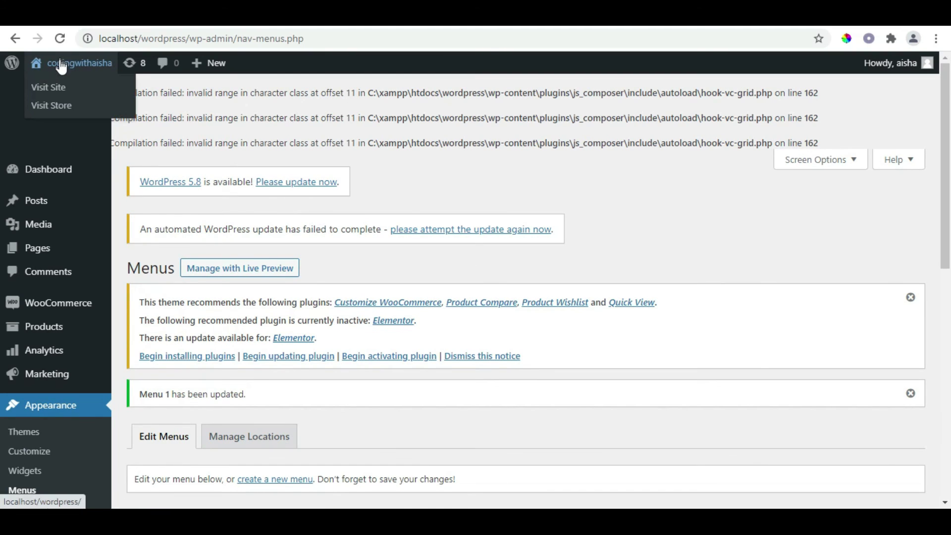
{"action": "right_click", "coordinate": [45, 86]}
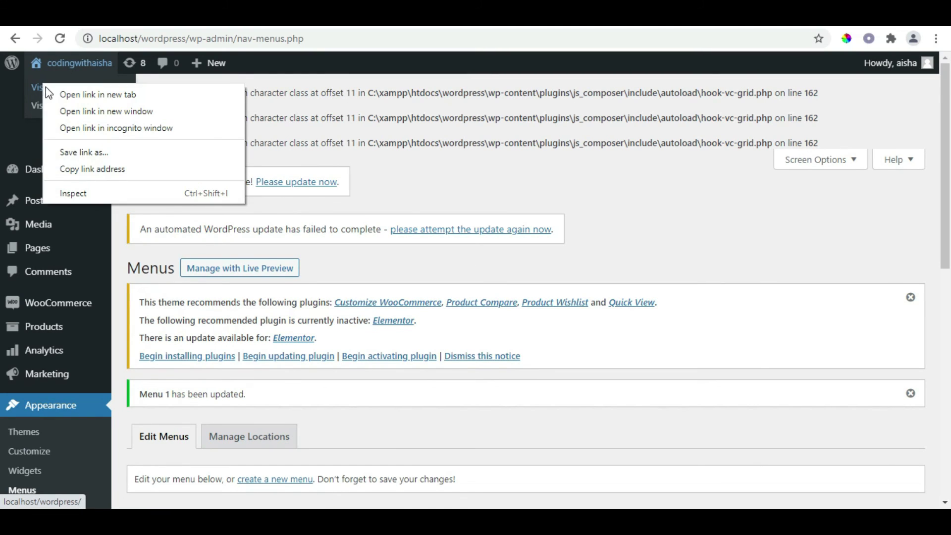
{"action": "left_click", "coordinate": [67, 91]}
{"action": "key", "text": "ctrl+Tab"}
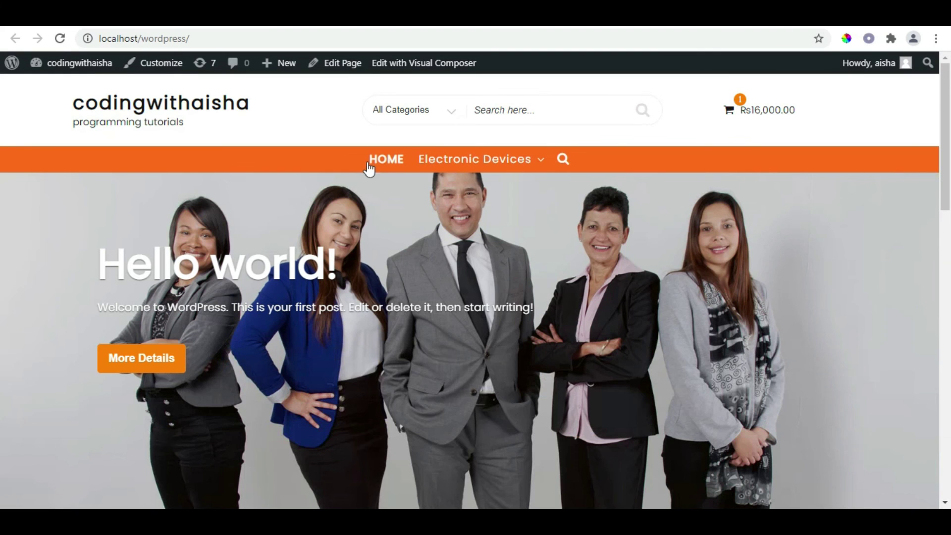
Open the Smart Phones category under Electronic Devices from the site's navigation and examine its product listing.
{"action": "mouse_move", "coordinate": [440, 160]}
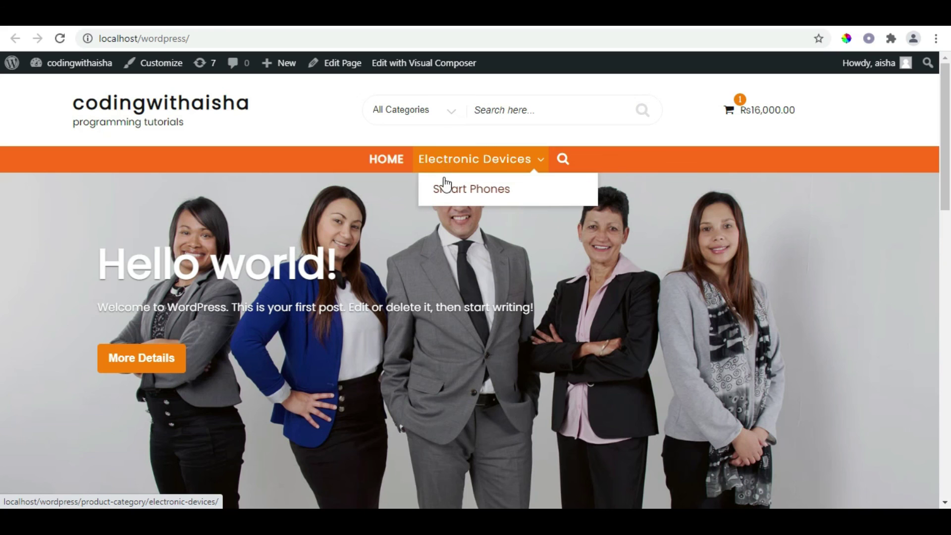
{"action": "left_click", "coordinate": [448, 197]}
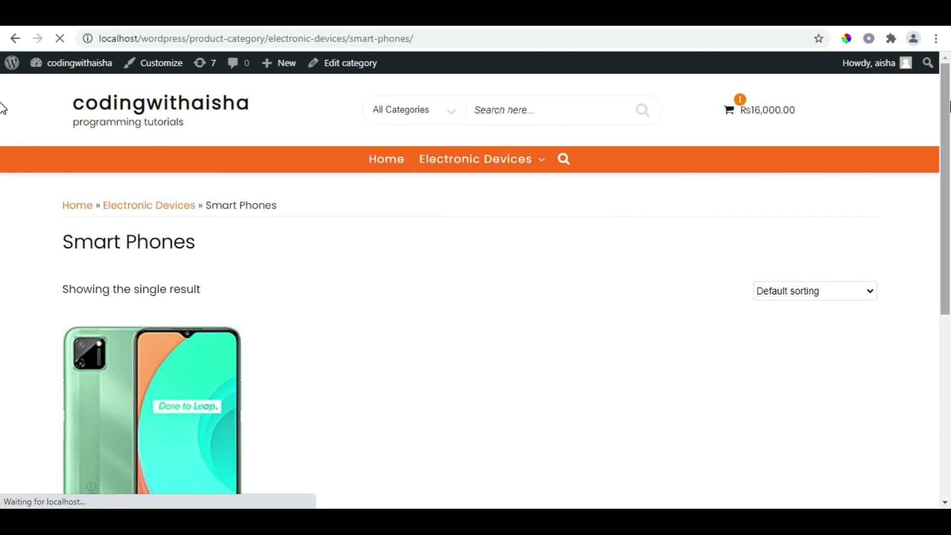
{"action": "scroll", "coordinate": [2, 106], "scroll_direction": "down", "scroll_amount": 5}
{"action": "scroll", "coordinate": [1, 217], "scroll_direction": "up", "scroll_amount": 2}
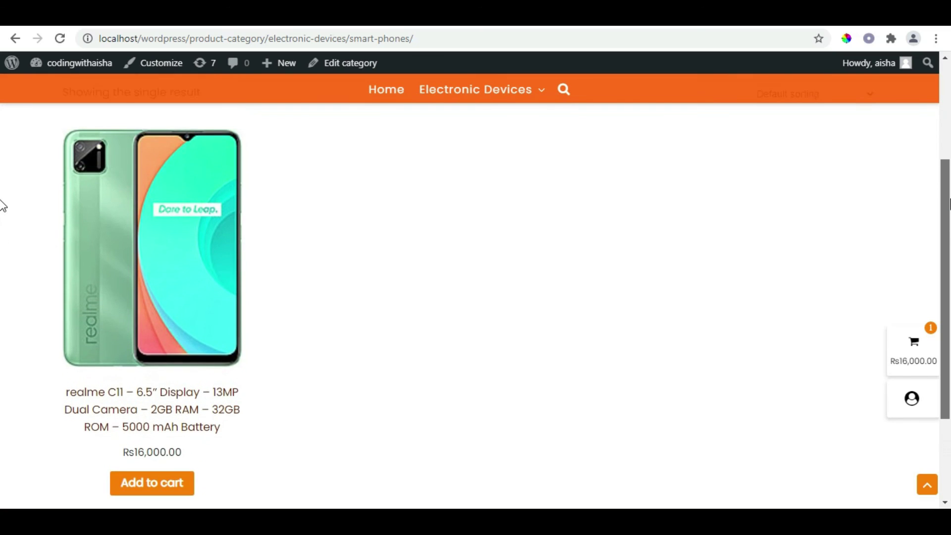
{"action": "scroll", "coordinate": [2, 200], "scroll_direction": "down", "scroll_amount": 1}
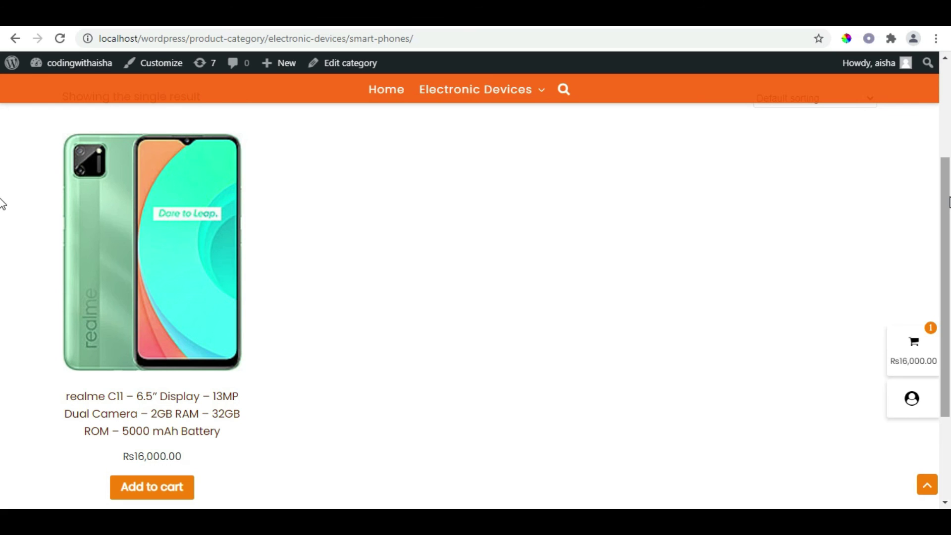
{"action": "mouse_move", "coordinate": [949, 195]}
{"action": "left_mouse_down"}
{"action": "mouse_move", "coordinate": [947, 159]}
{"action": "mouse_move", "coordinate": [948, 224]}
{"action": "mouse_move", "coordinate": [949, 207]}
{"action": "left_mouse_up"}
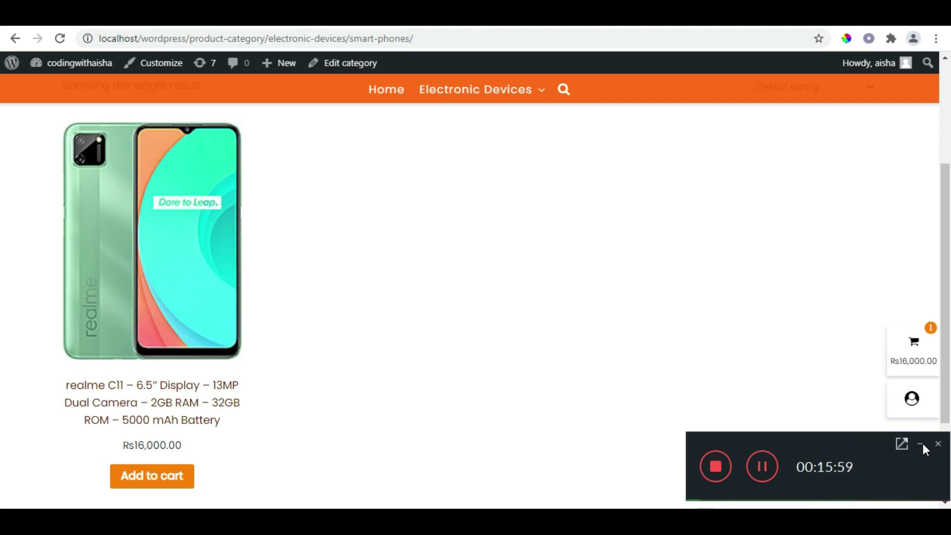
{"action": "left_click", "coordinate": [921, 444]}
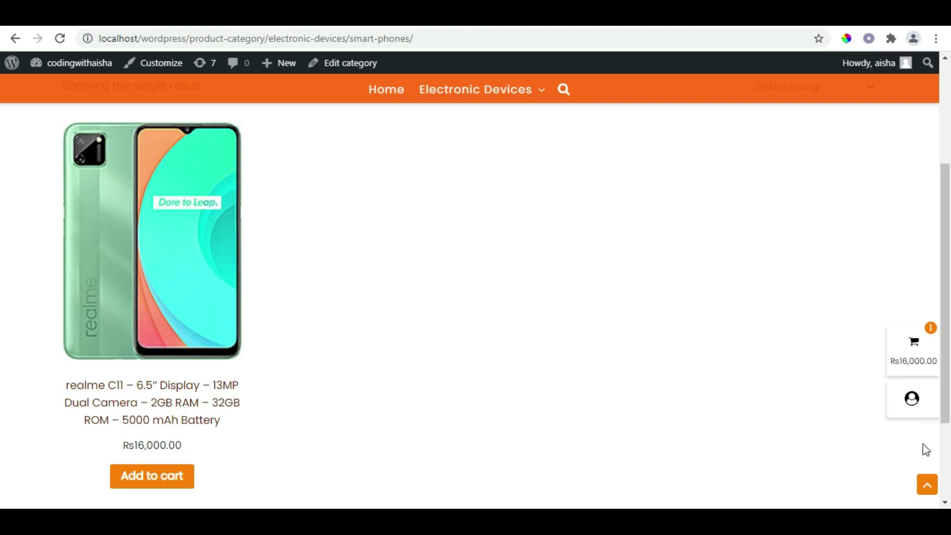